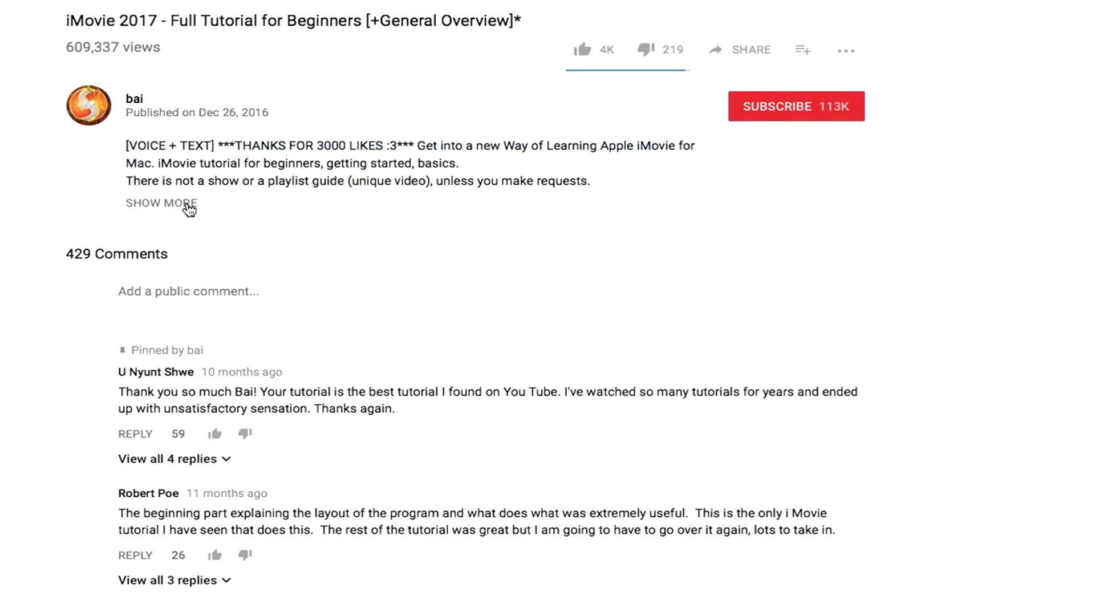
Expand the iMovie tutorial's full description and scroll through the comments and back up
click(186, 204)
scroll(387, 183, down, 2)
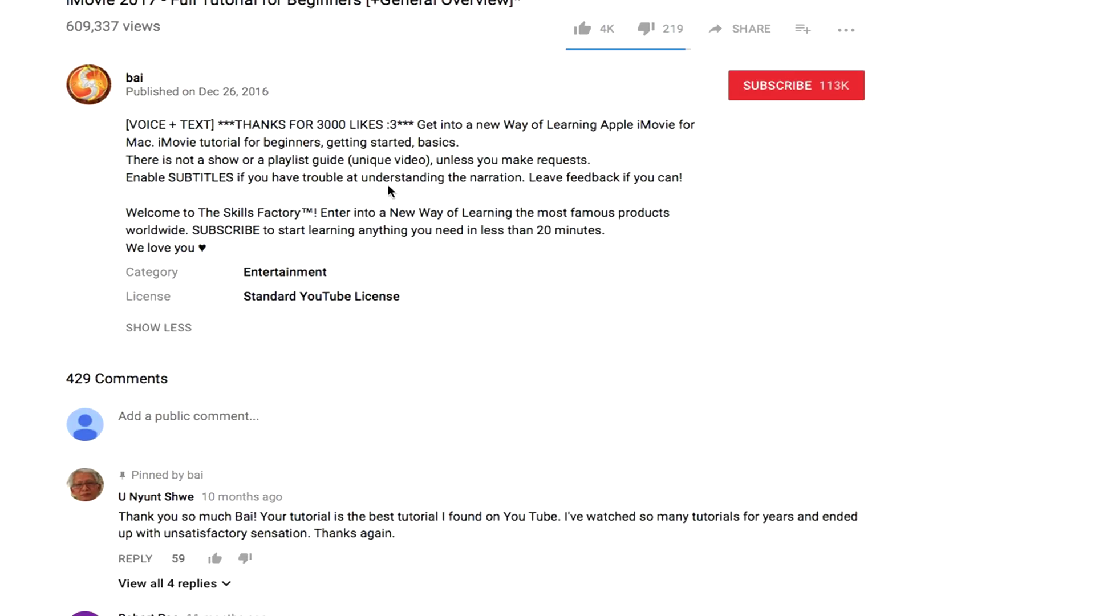
scroll(409, 257, down, 6)
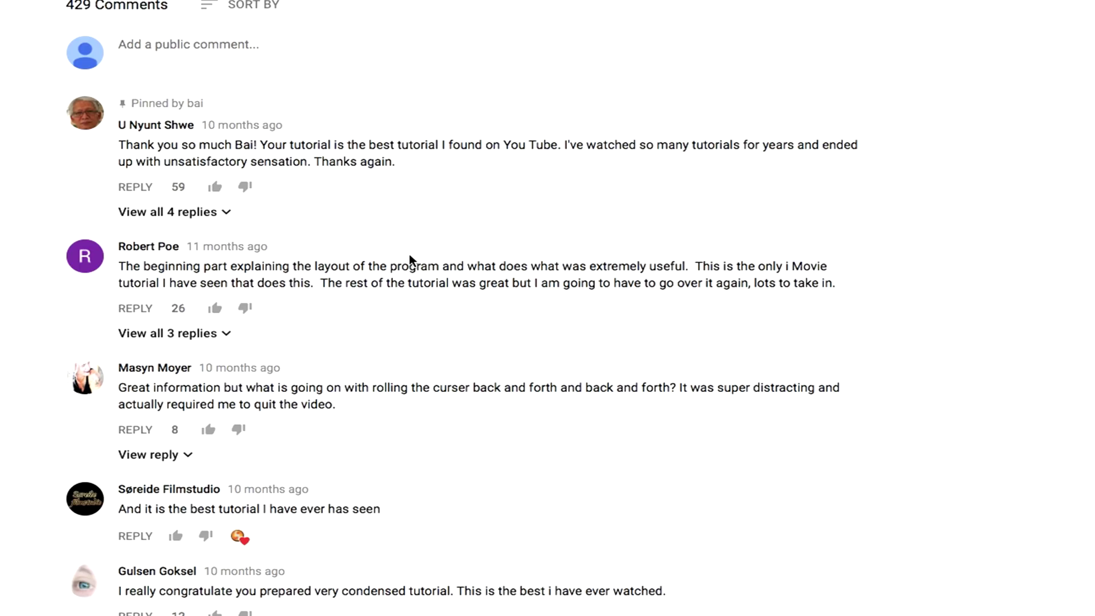
scroll(409, 260, up, 4)
scroll(409, 254, up, 2)
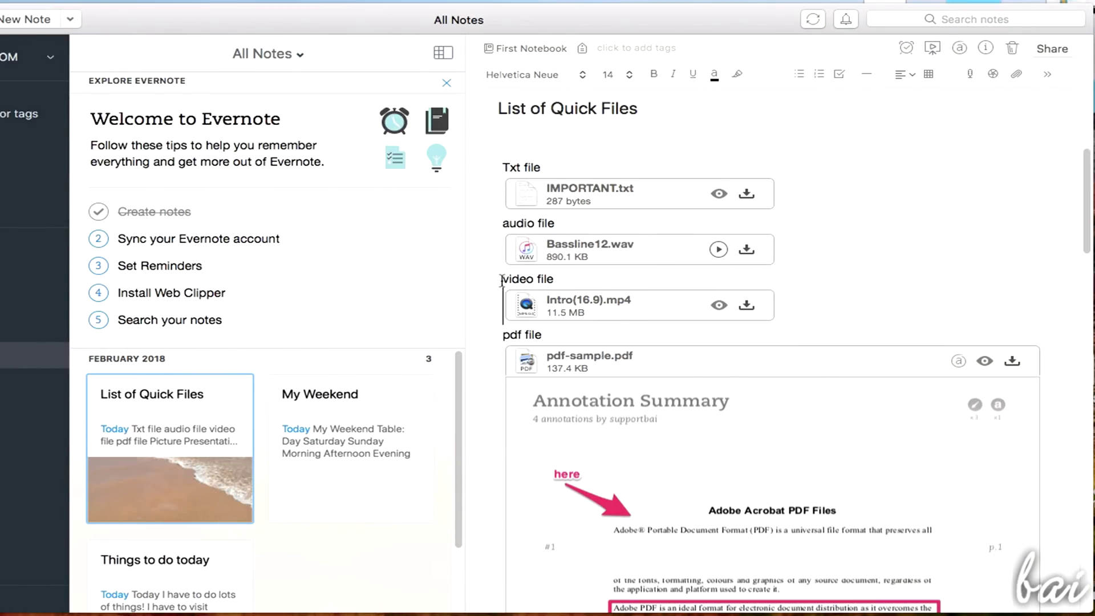
Move the Bassline12.wav attachment above IMPORTANT.txt in the List of Quick Files note
click(504, 225)
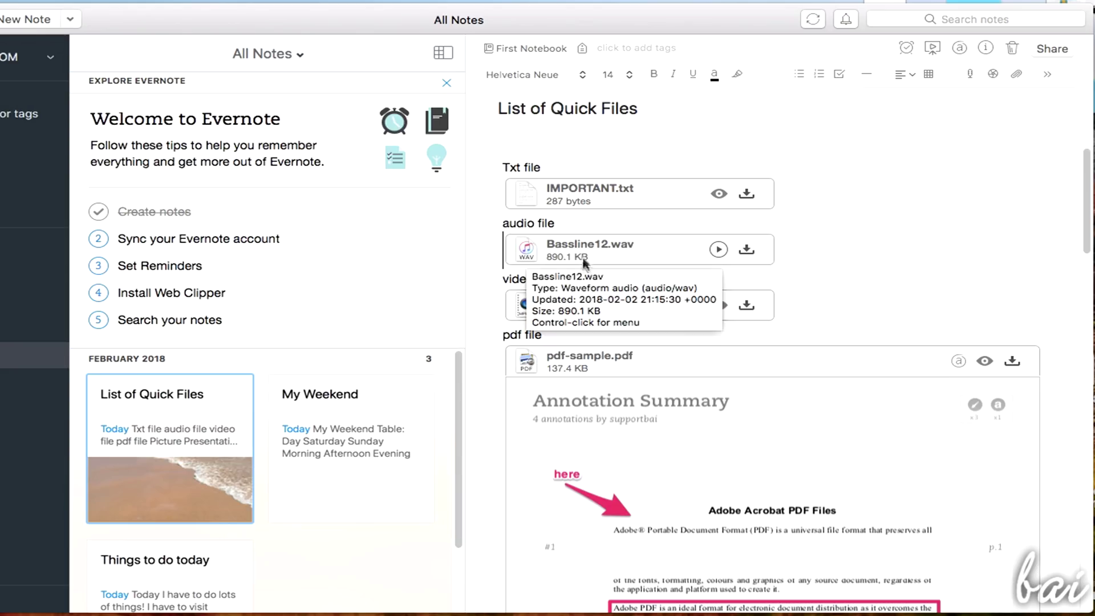
drag(526, 252, 634, 221)
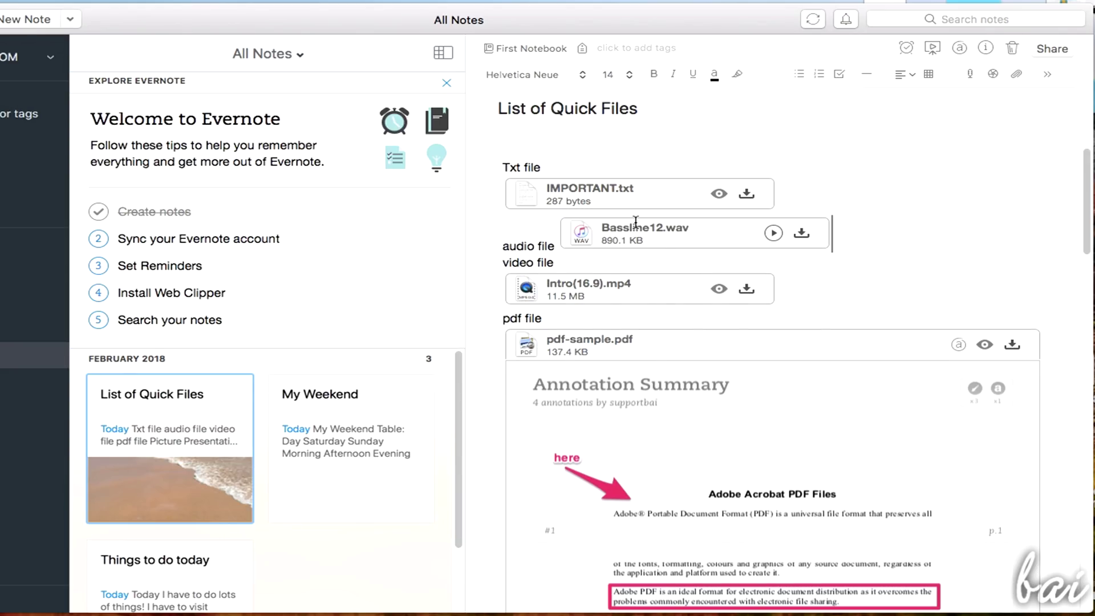
click(540, 195)
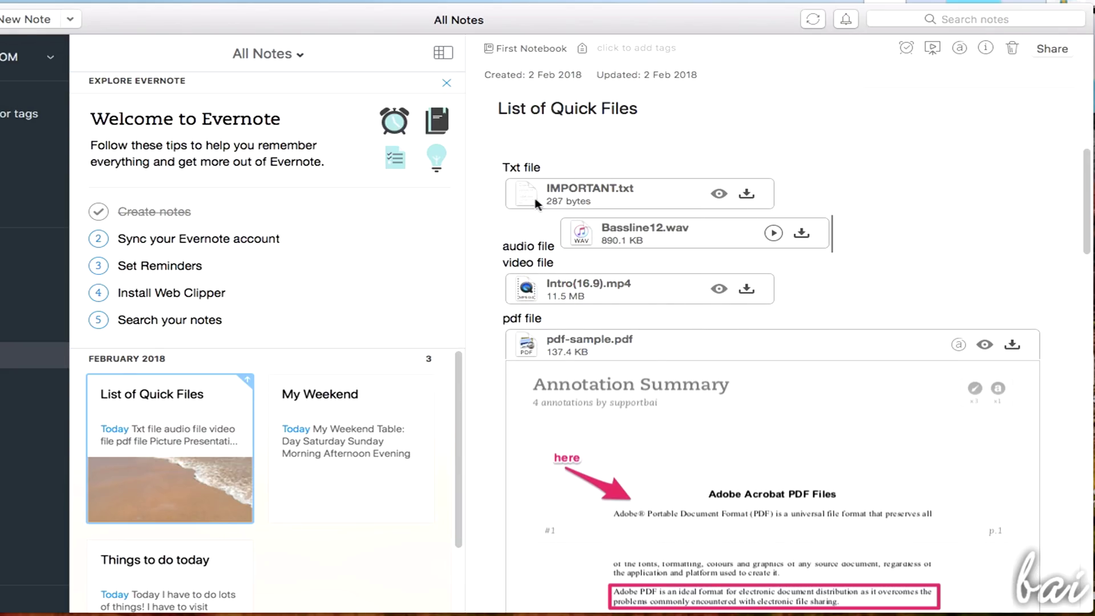
drag(616, 231, 616, 161)
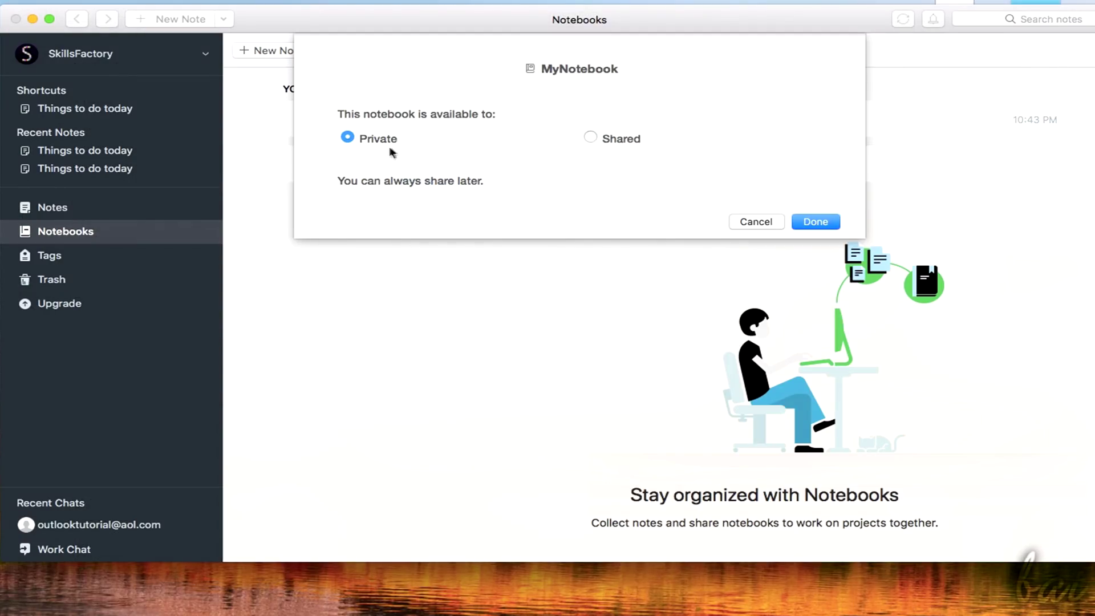
Share MyNotebook by inviting the suggested outlook contact
click(602, 140)
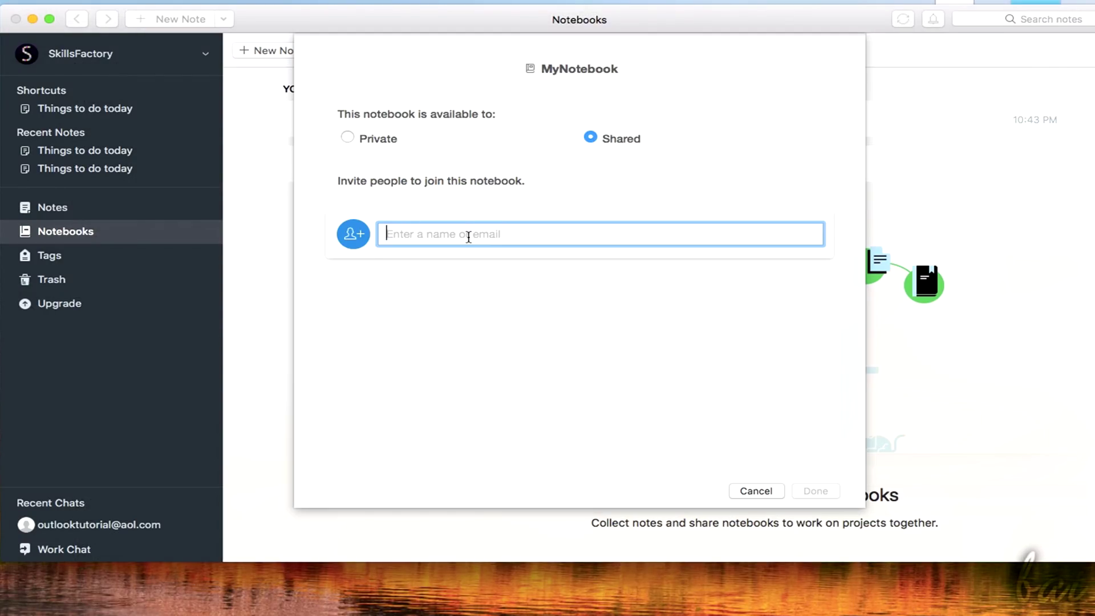
text(outlook)
click(484, 274)
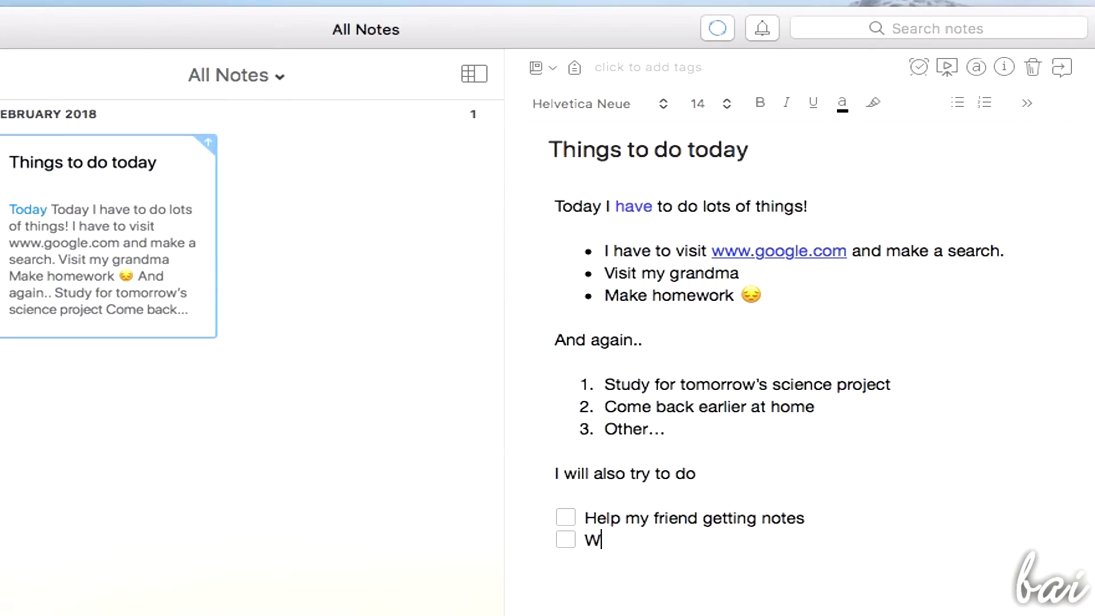
Add 'Watch TV' and 'Going out after dinner' checklist items, ticking then unticking Watch TV
text(atch TV)
key(Return)
text(Going )
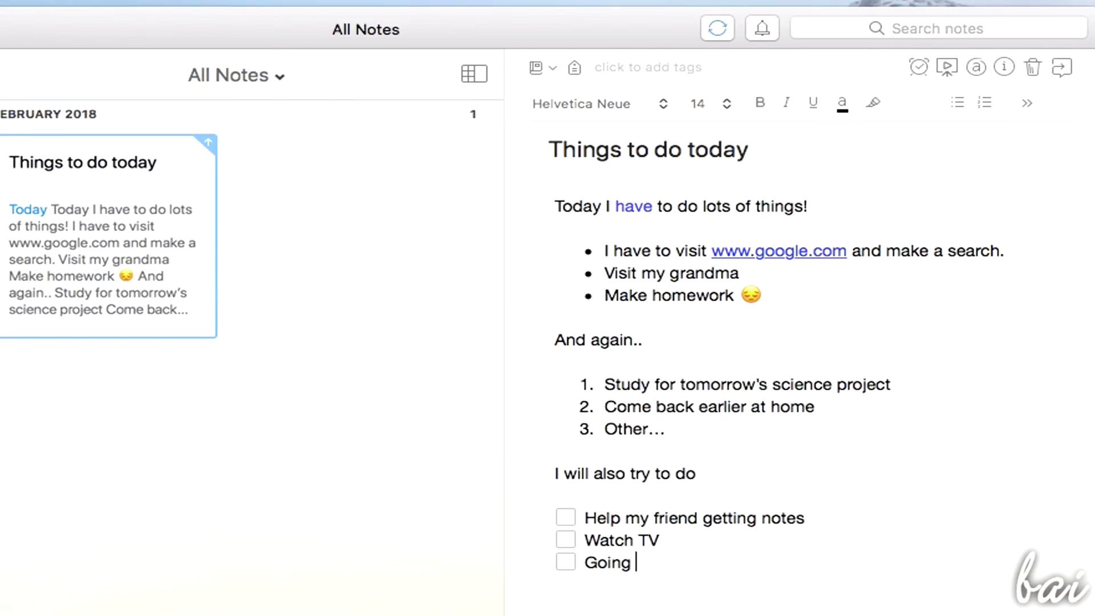
text(out after dinner)
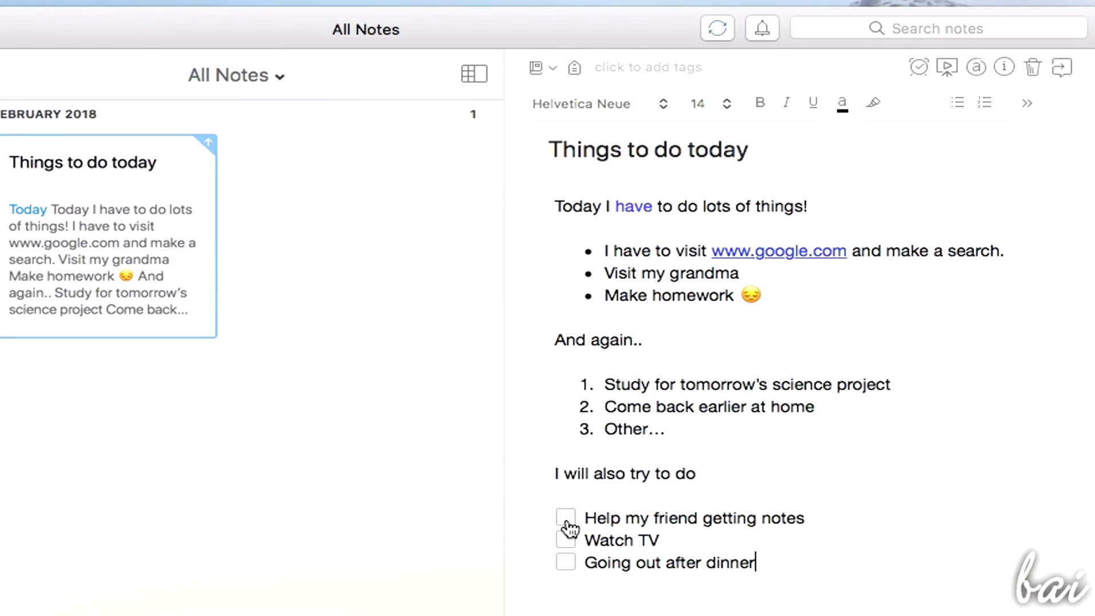
click(567, 542)
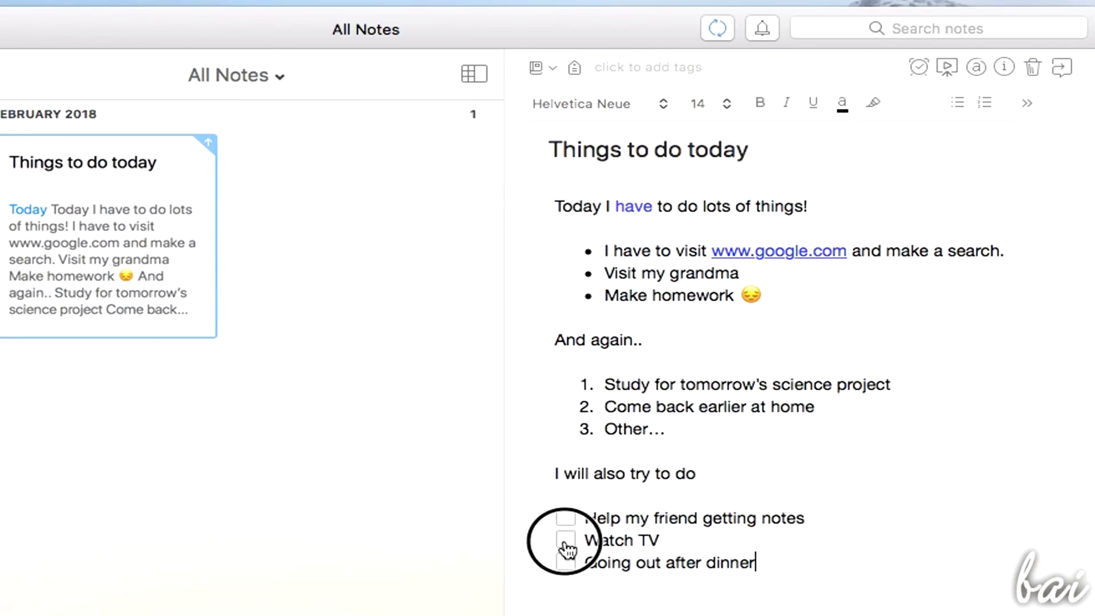
key(super+z)
Tick the Going out after dinner item and view the Evernote Basic plan page
click(567, 563)
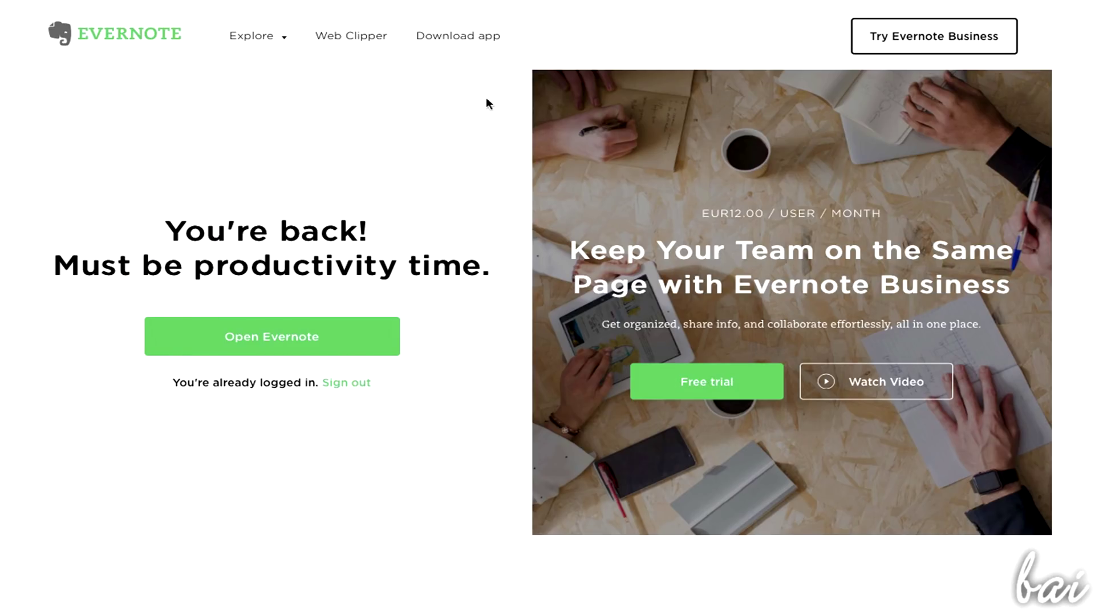
click(280, 44)
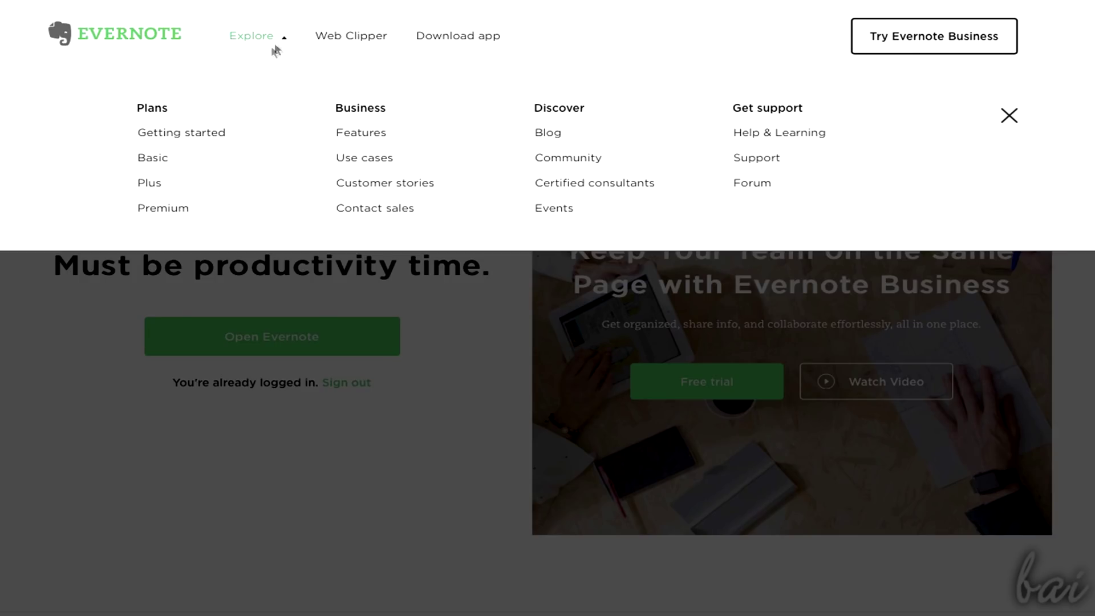
click(160, 160)
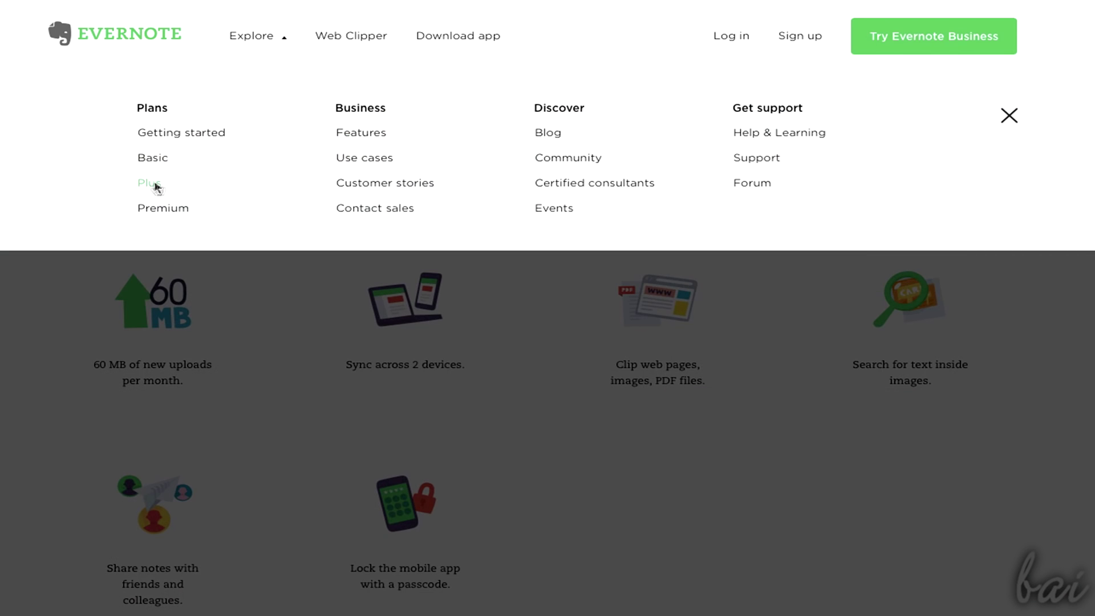
View the Plus plan, selecting its EUR29.99 / YEAR price, then the Premium page
click(155, 186)
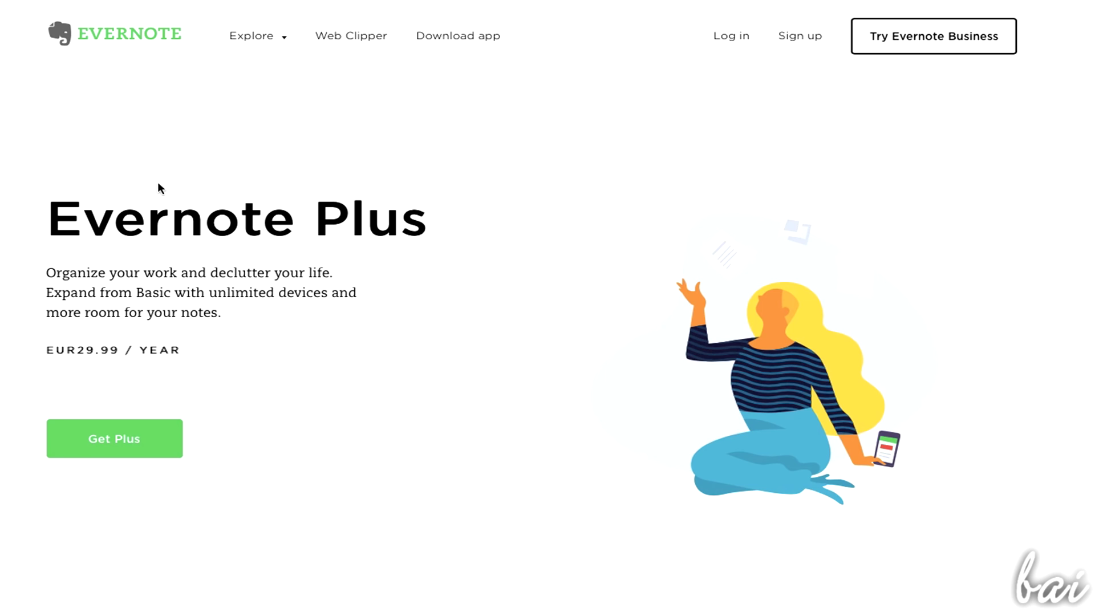
triple_click(113, 346)
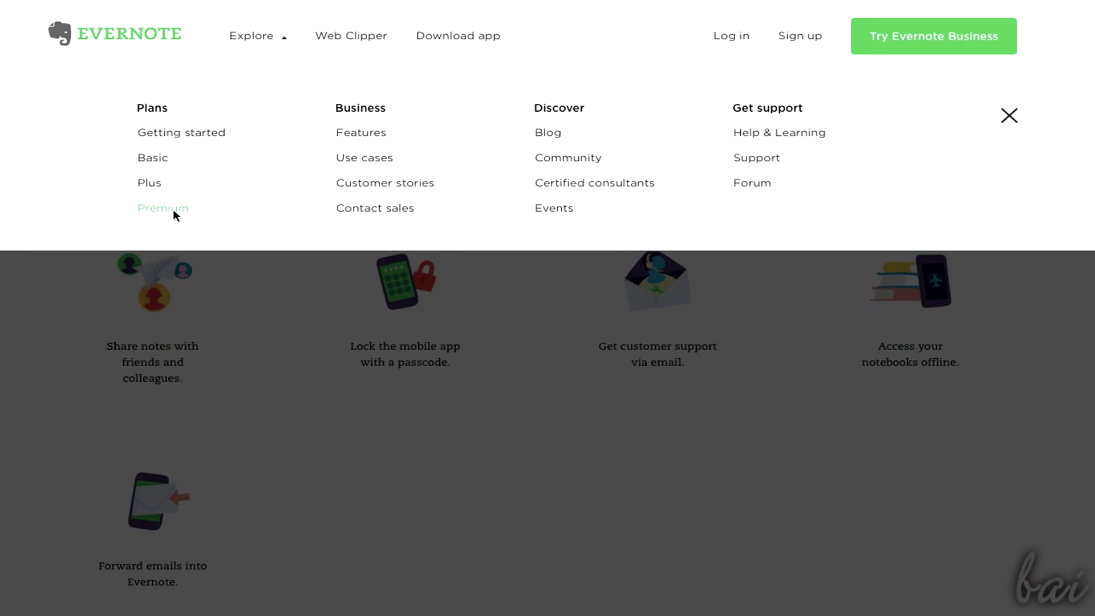
click(174, 212)
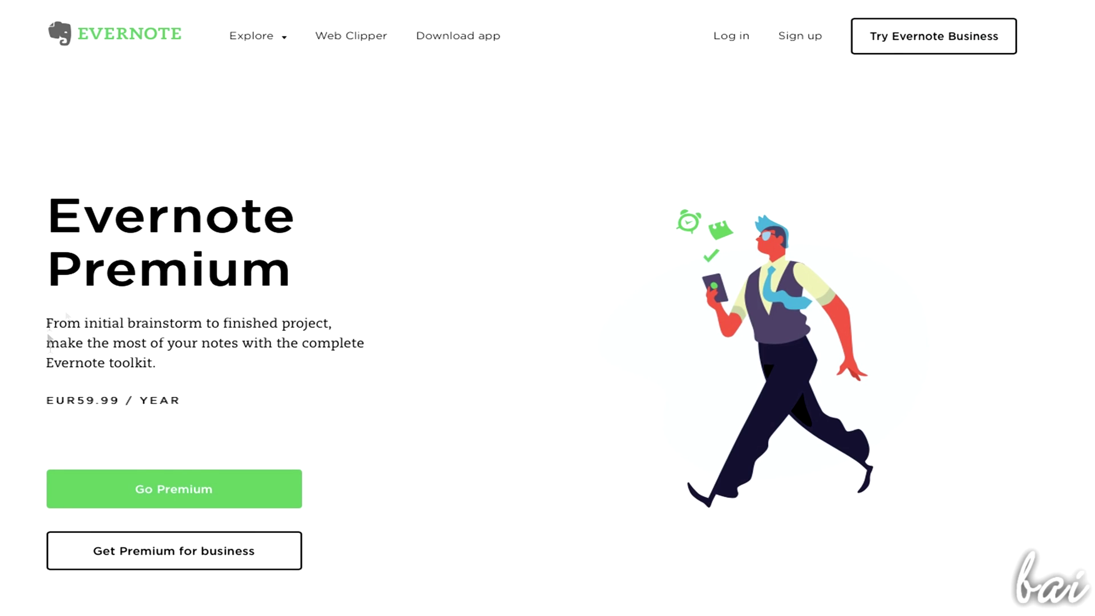
scroll(178, 365, down, 5)
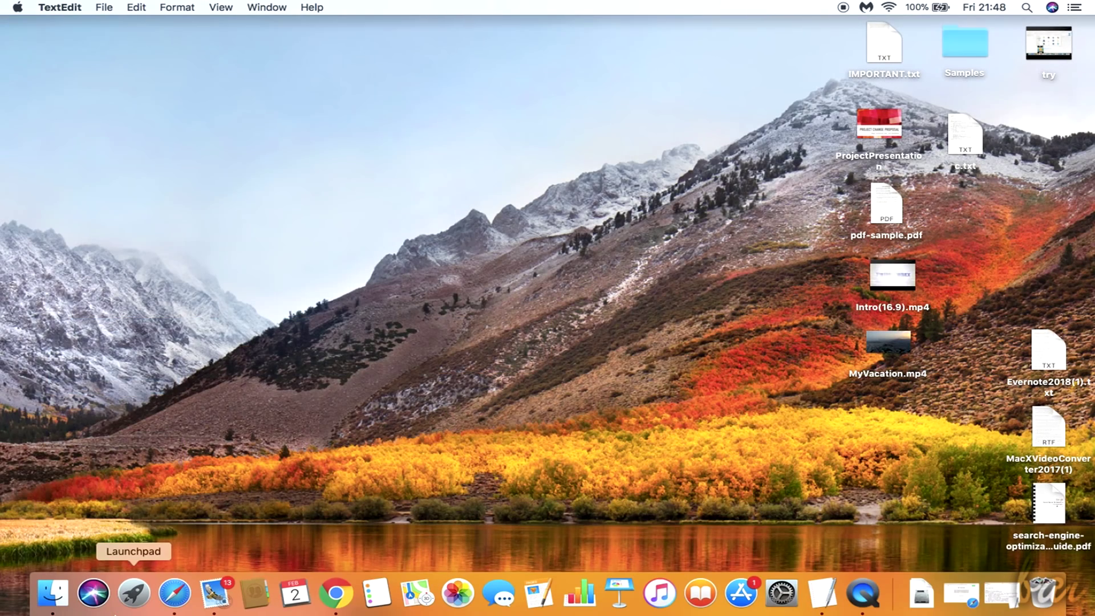
Launch Evernote from Launchpad
click(118, 612)
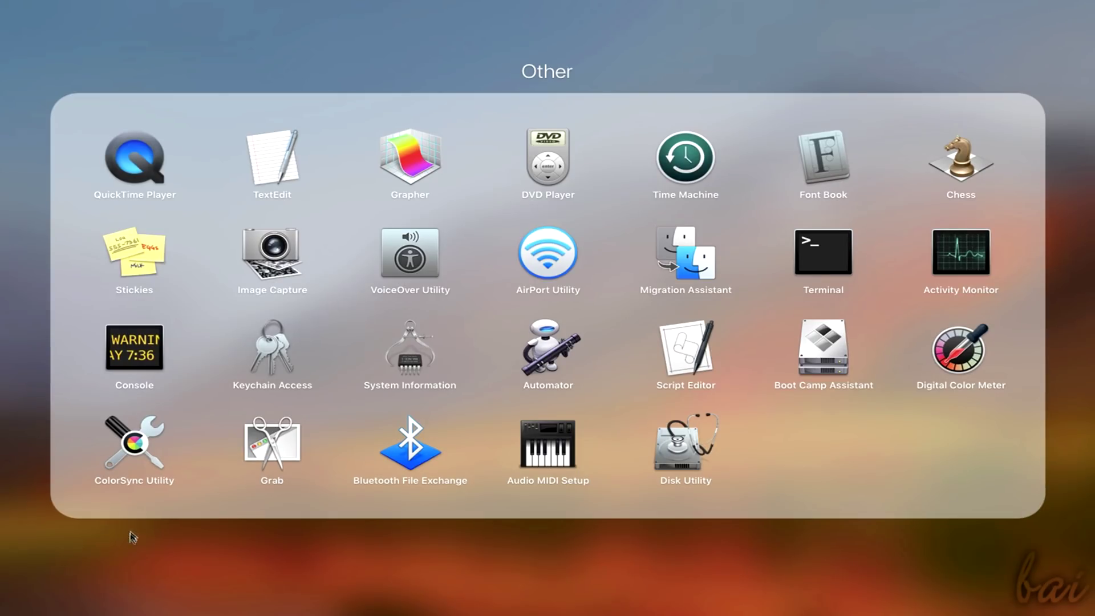
click(215, 545)
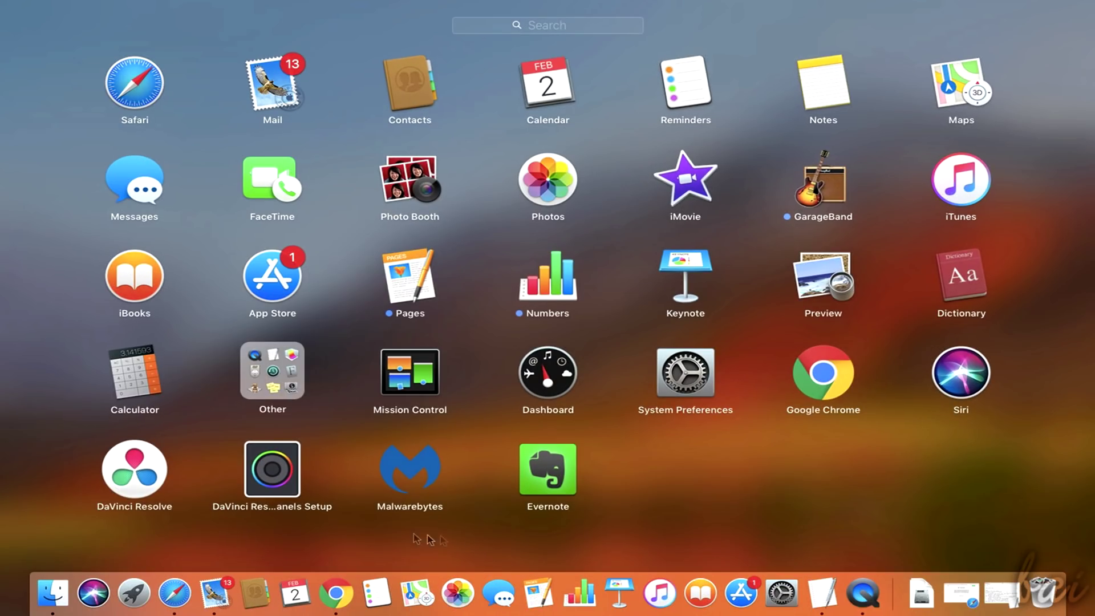
click(546, 472)
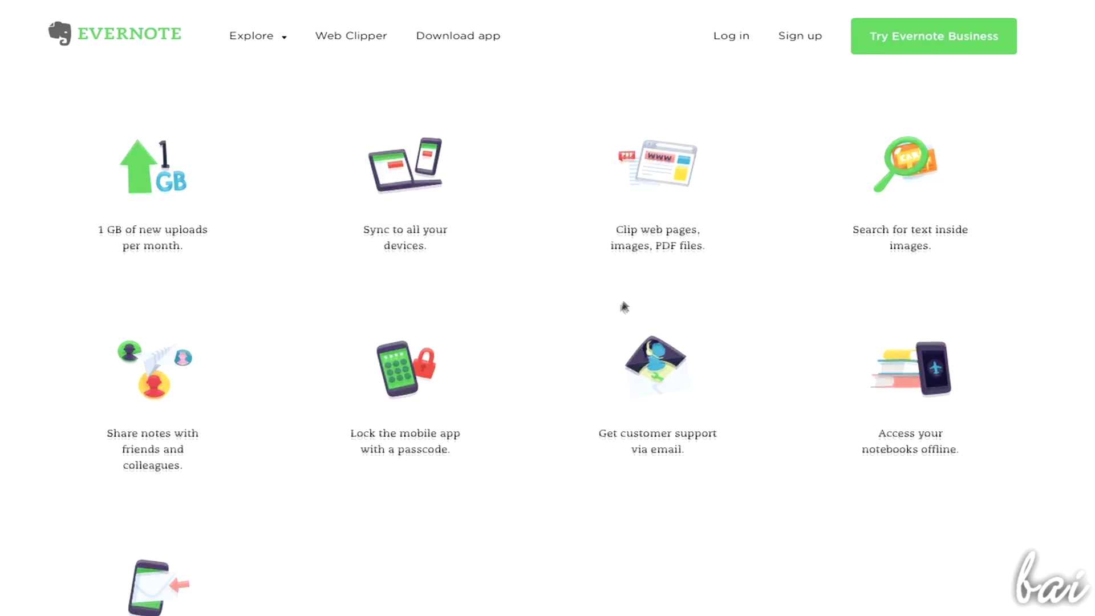
Scroll through Evernote's welcome panel and switch it to the Create Account form
scroll(623, 306, up, 5)
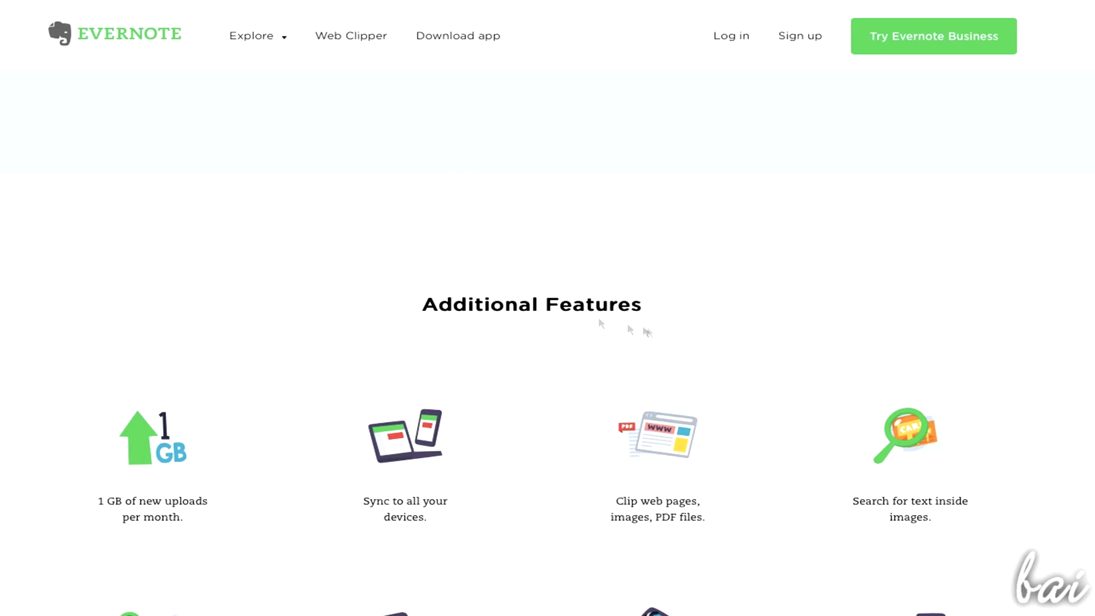
scroll(228, 360, down, 3)
scroll(150, 384, down, 5)
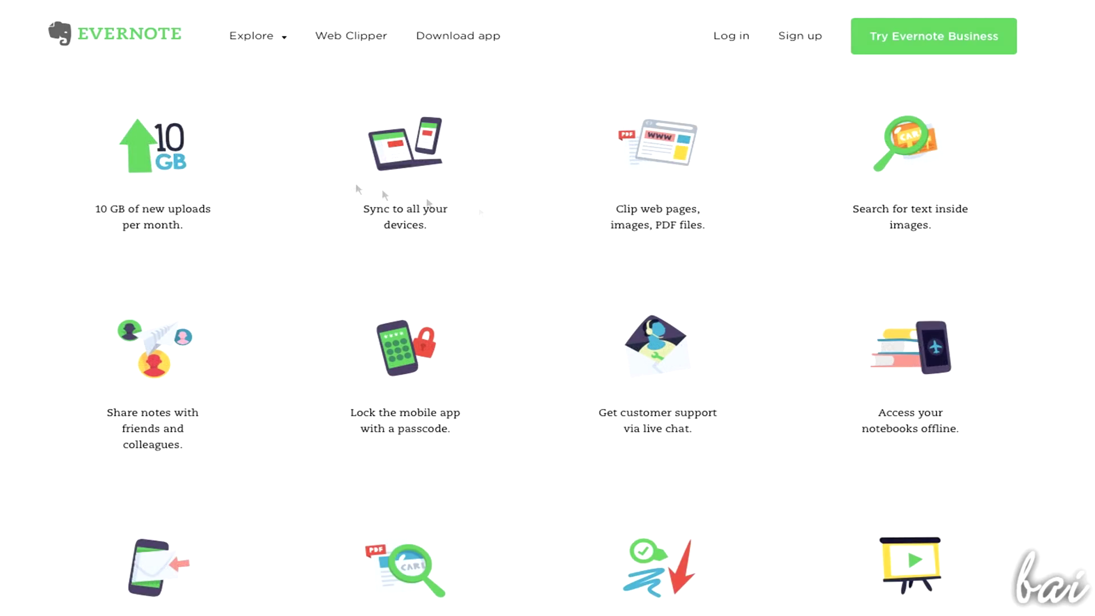
scroll(429, 203, down, 5)
scroll(256, 425, up, 5)
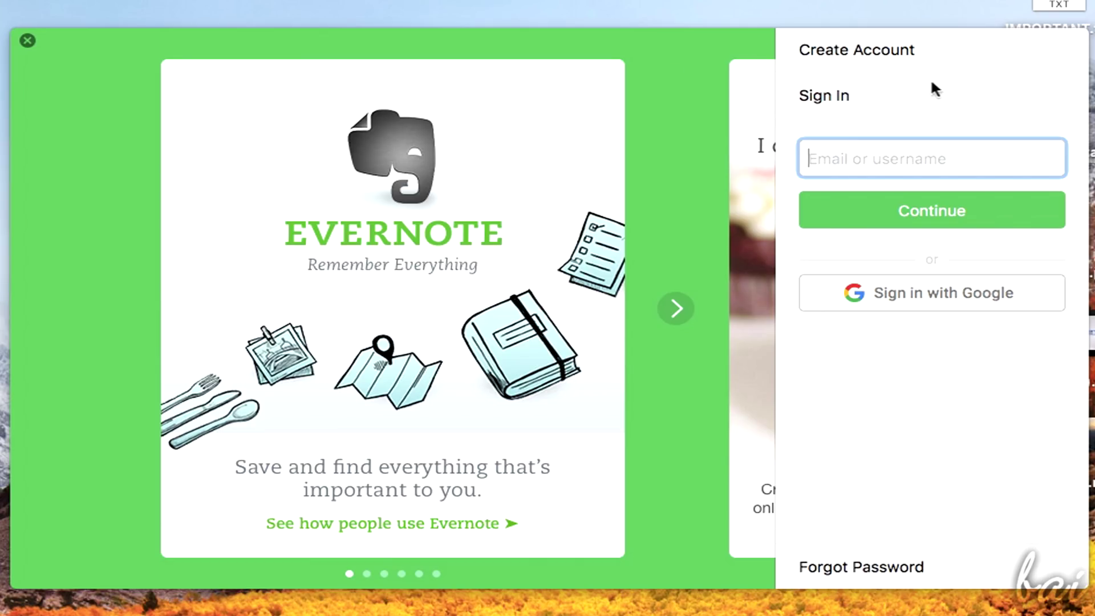
click(894, 53)
Enter the account e-mail address and a password in the sign-up form
click(862, 118)
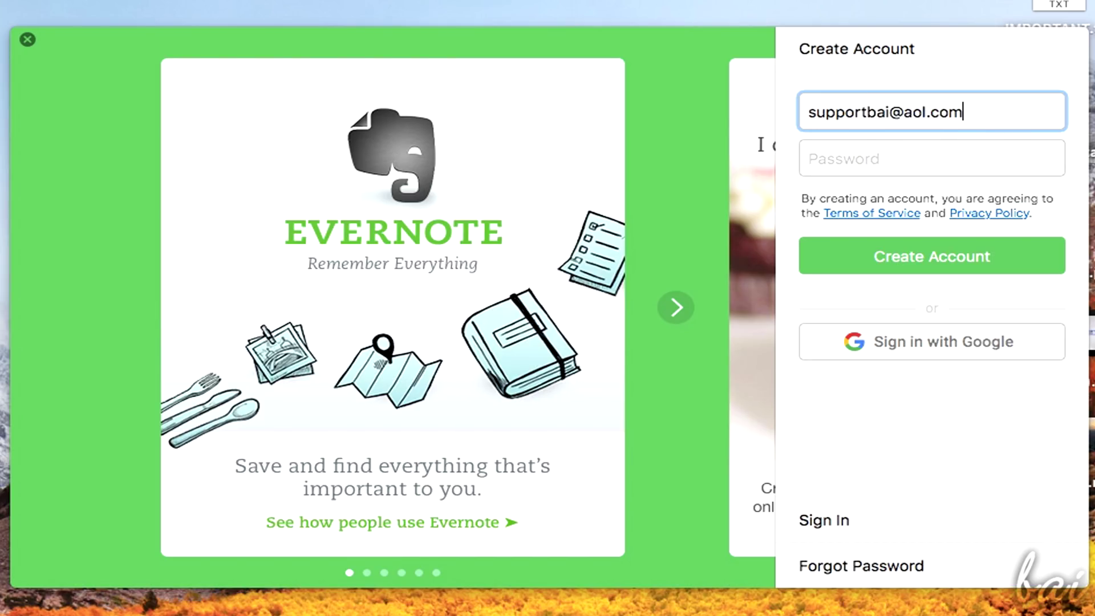
click(864, 152)
text(••)
text(•••••)
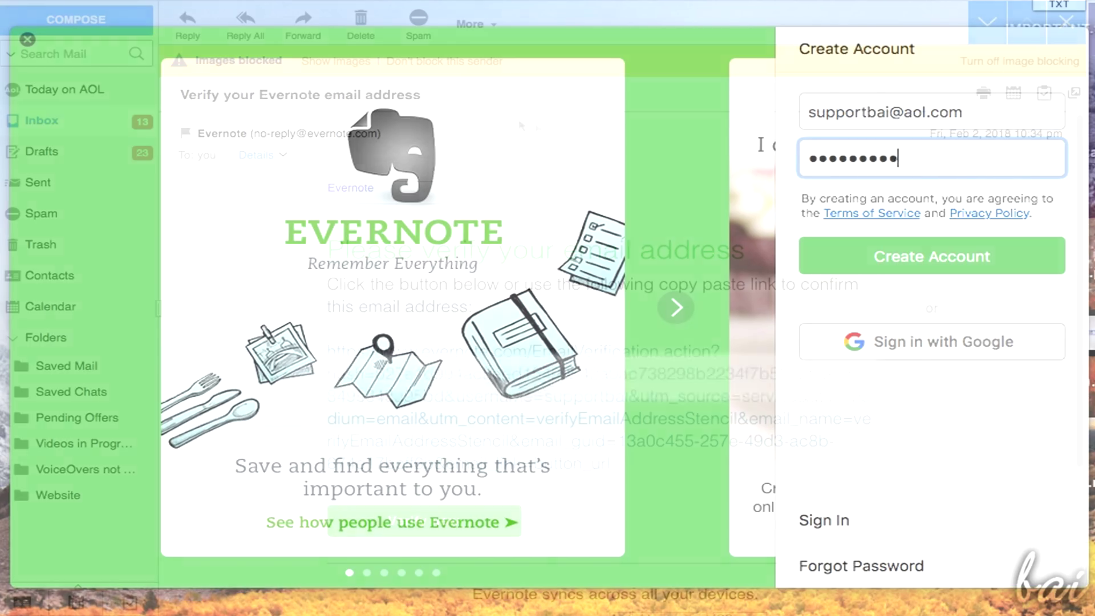
scroll(647, 196, down, 1)
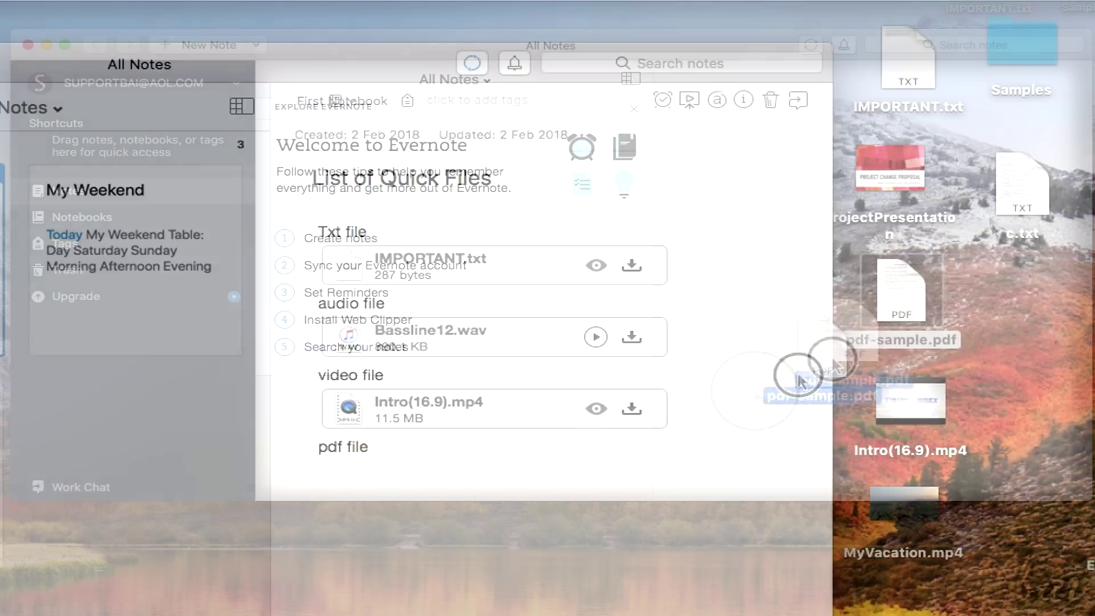
Attach pdf-sample.pdf under pdf file and a beach photo under Picture, then close MyAlbum
drag(799, 379, 393, 465)
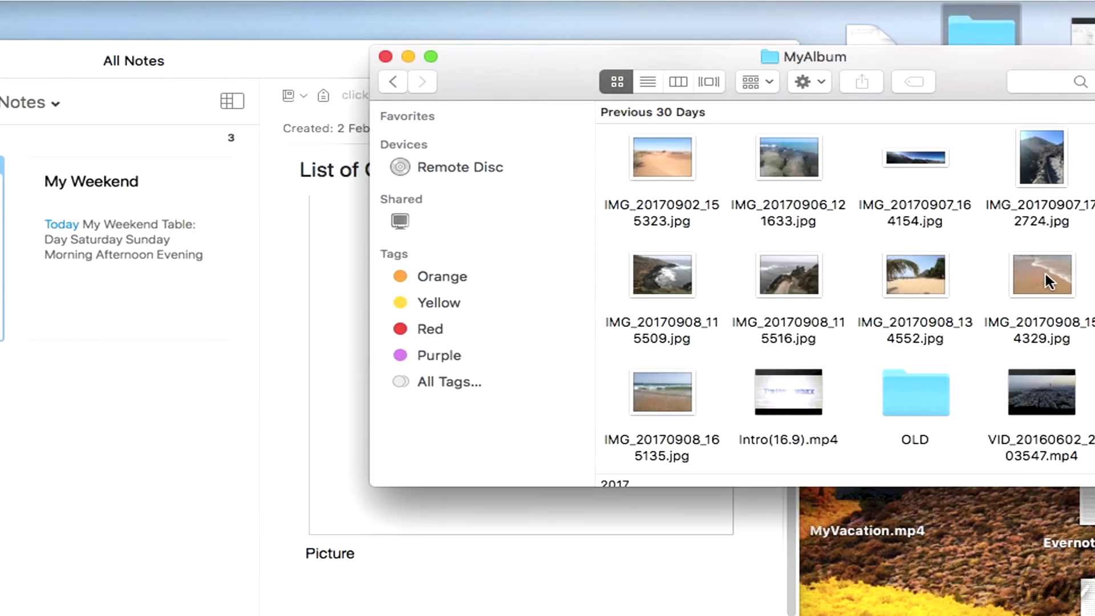
drag(1046, 273, 403, 573)
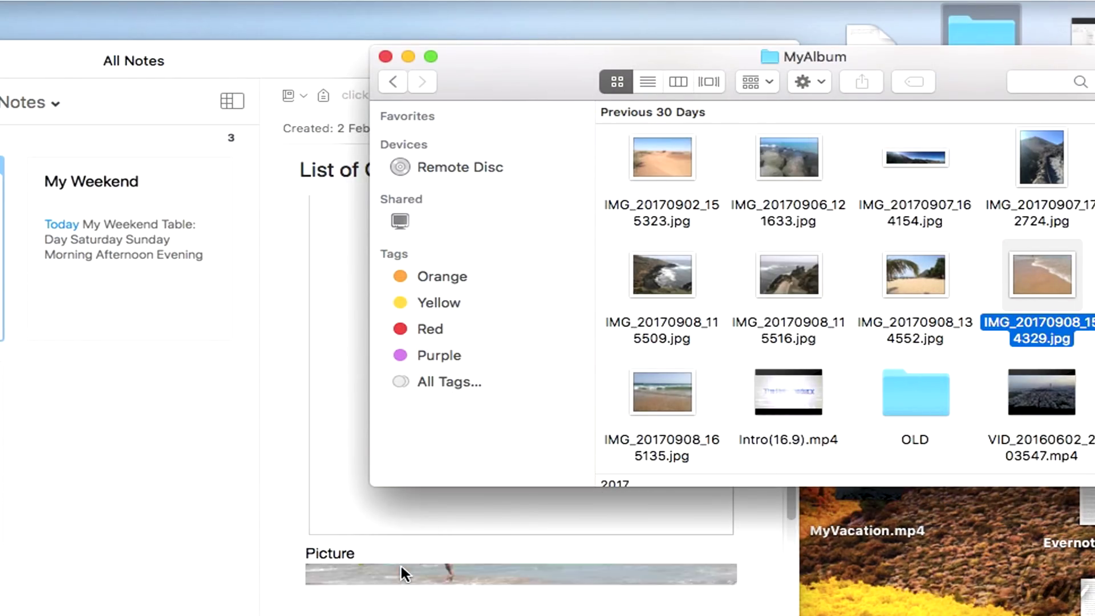
click(386, 57)
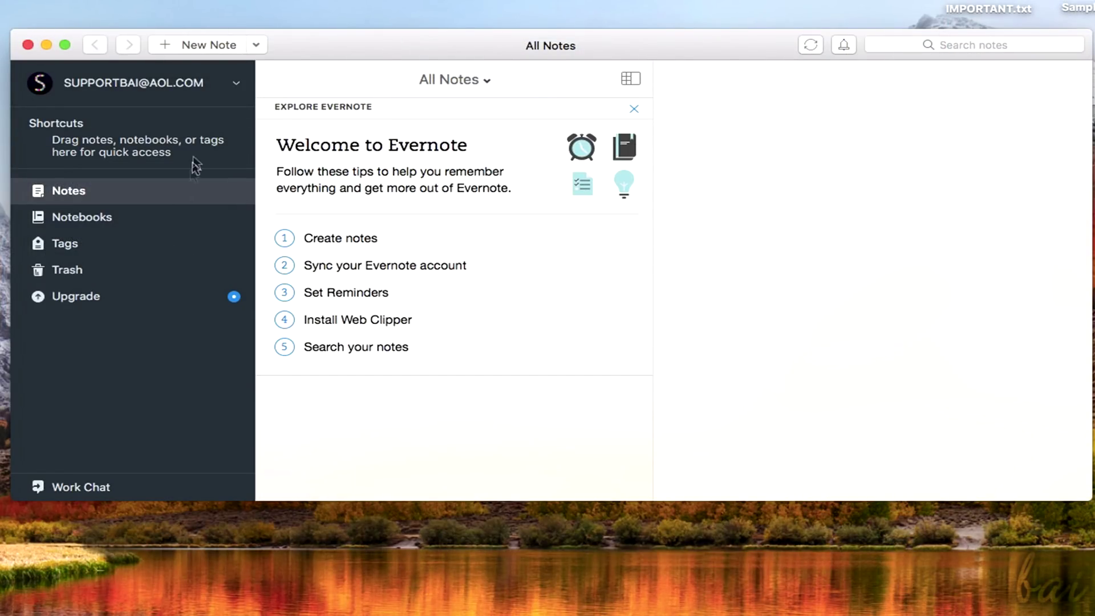
Create a note titled 'Things to do today' with body 'Today I have to do lots of things!'
click(214, 47)
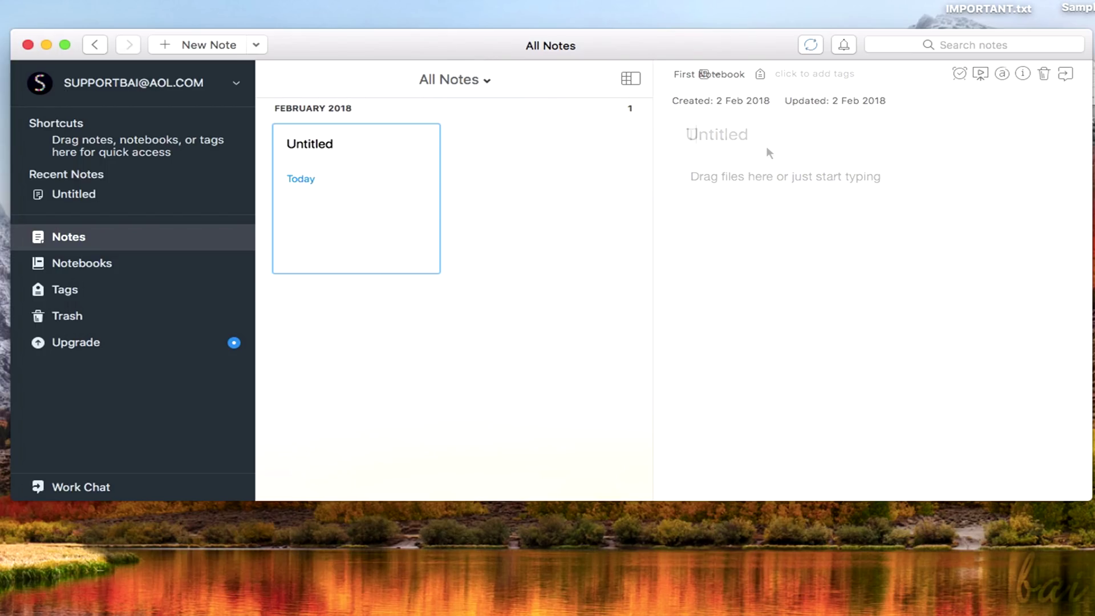
text(Things to do today)
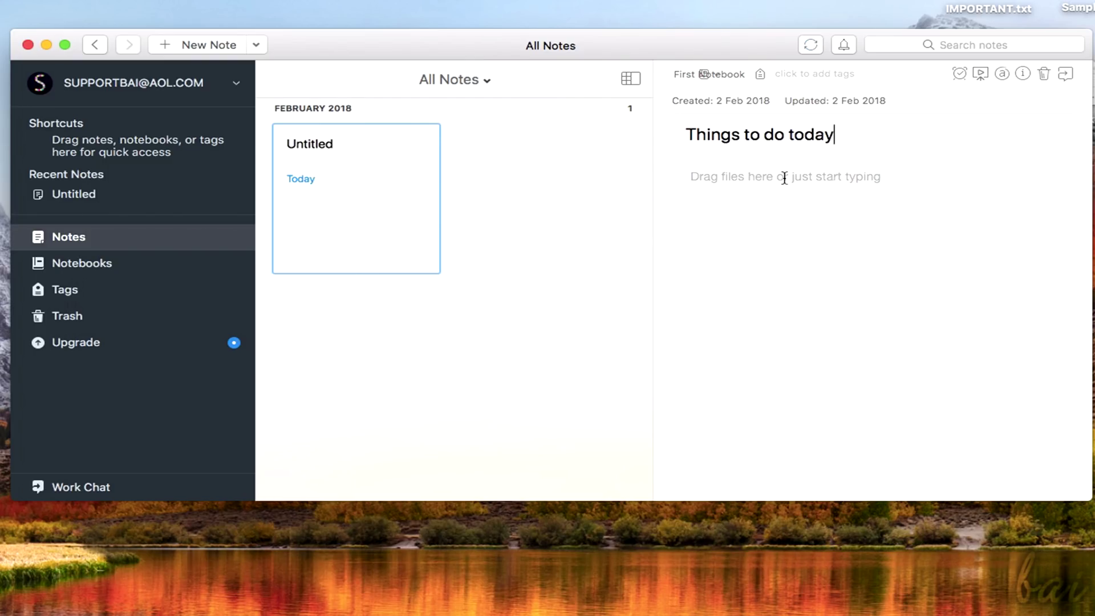
click(796, 180)
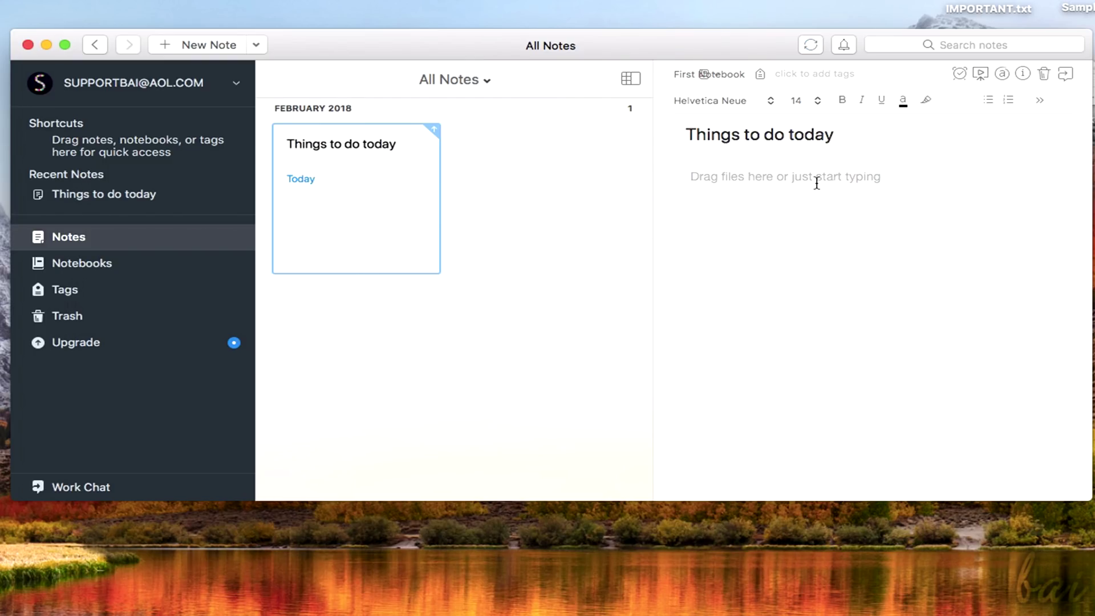
text(Today I have to do lots of things!)
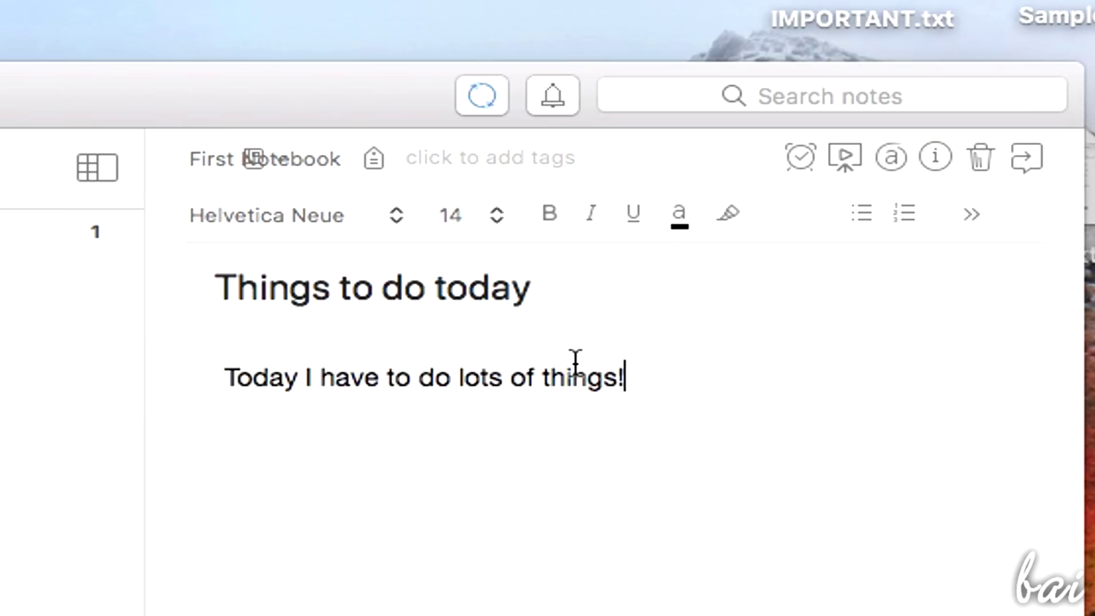
Try Courier New, size 48, bold, italic and underline on 'have', then revert them all
double_click(359, 377)
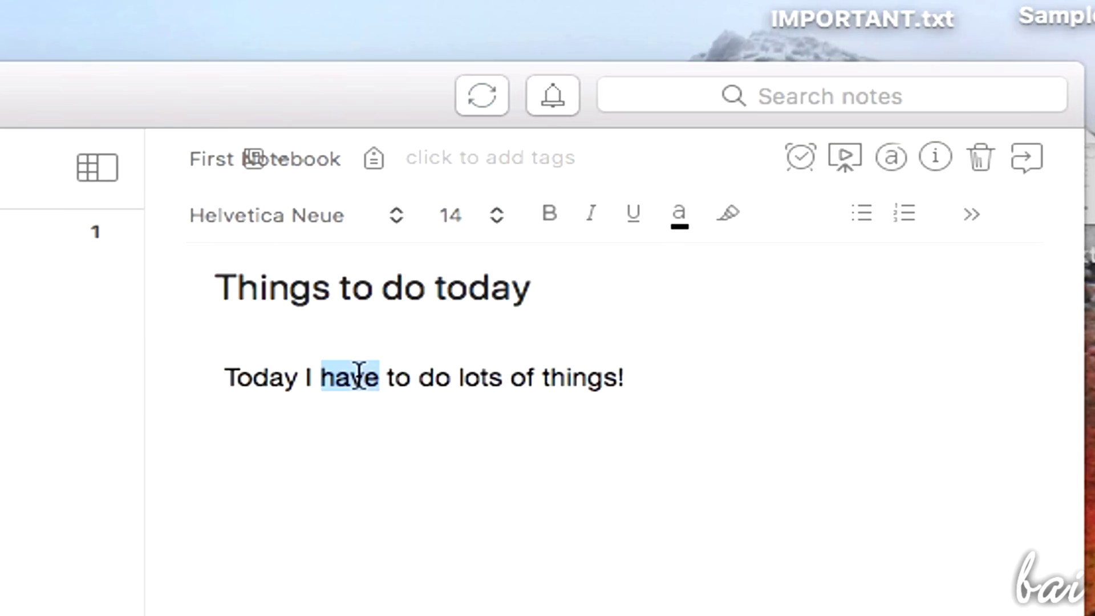
click(395, 217)
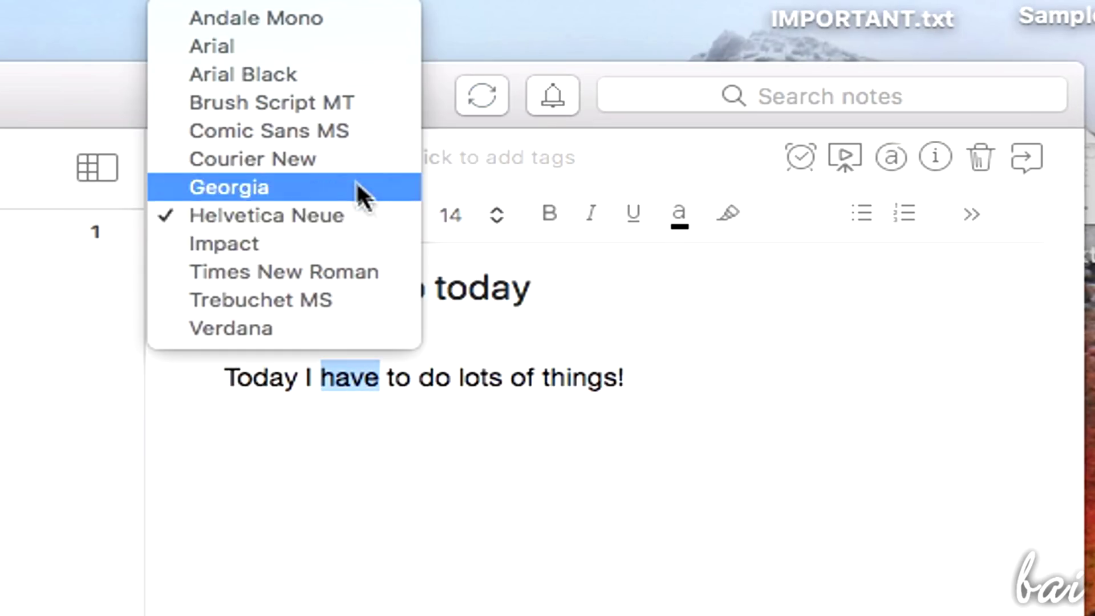
click(343, 160)
click(342, 213)
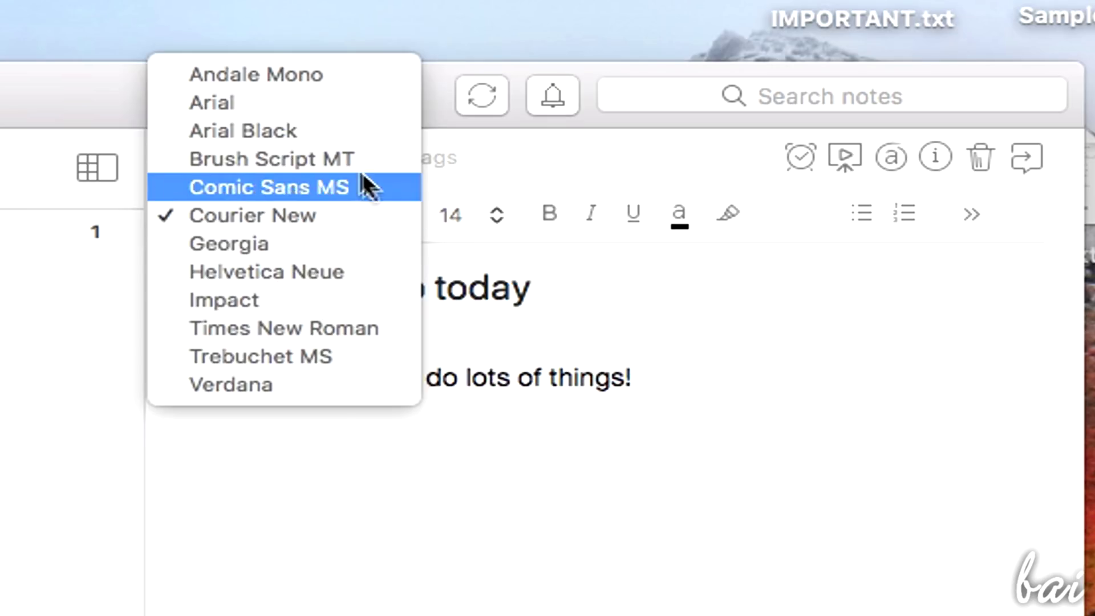
click(393, 271)
click(456, 215)
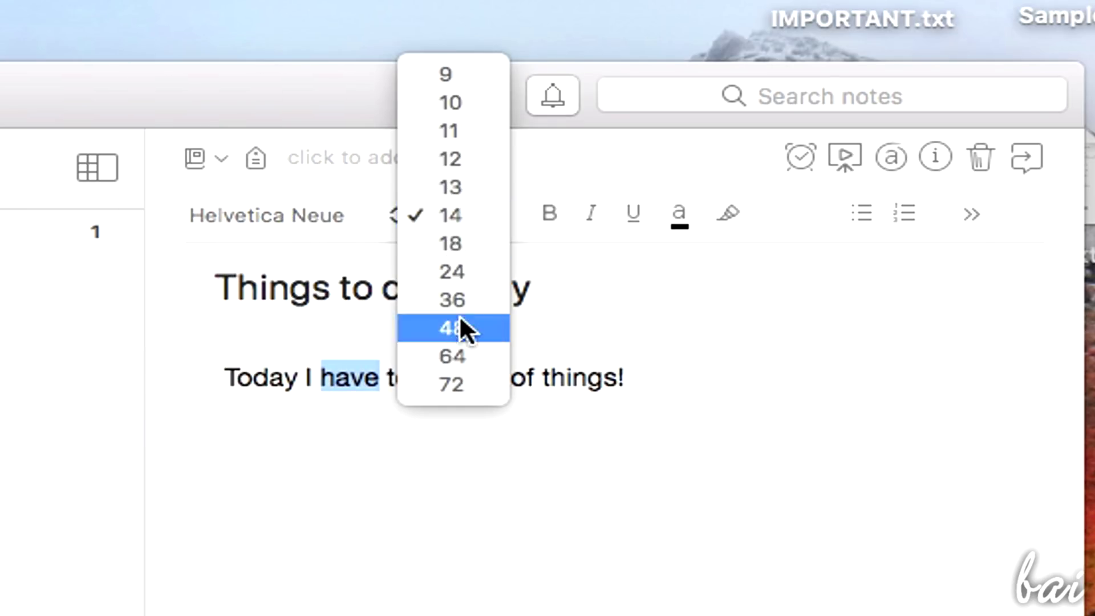
click(461, 325)
key(super+z)
click(550, 213)
click(550, 213)
click(591, 213)
click(591, 213)
click(633, 213)
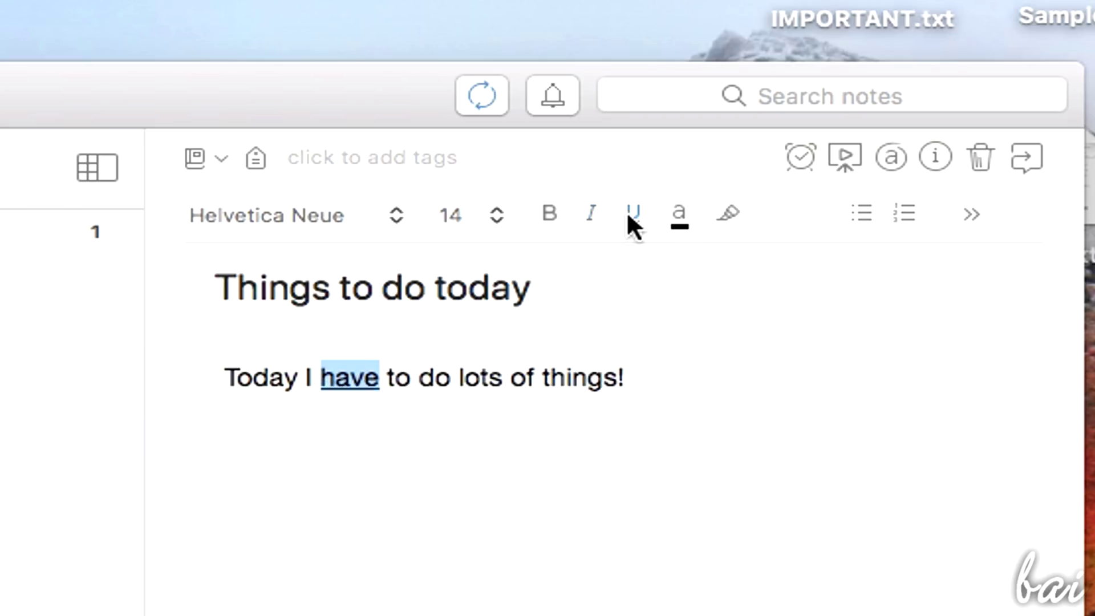
click(632, 214)
Colour the word 'have' purple-blue and give 'things!' a highlight background
click(685, 216)
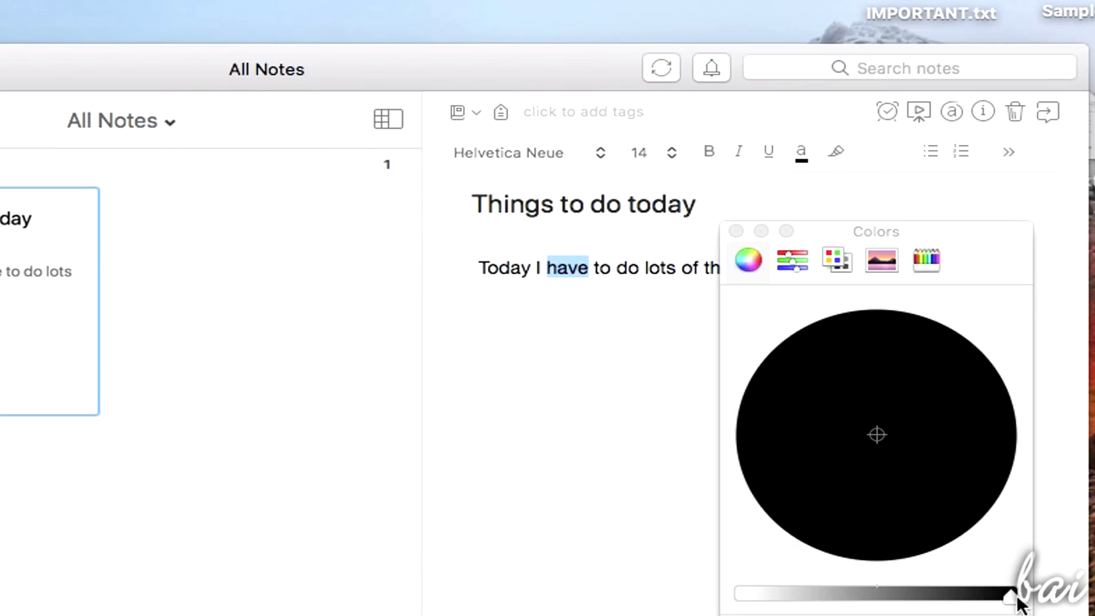
drag(1011, 596, 742, 596)
drag(868, 395, 878, 516)
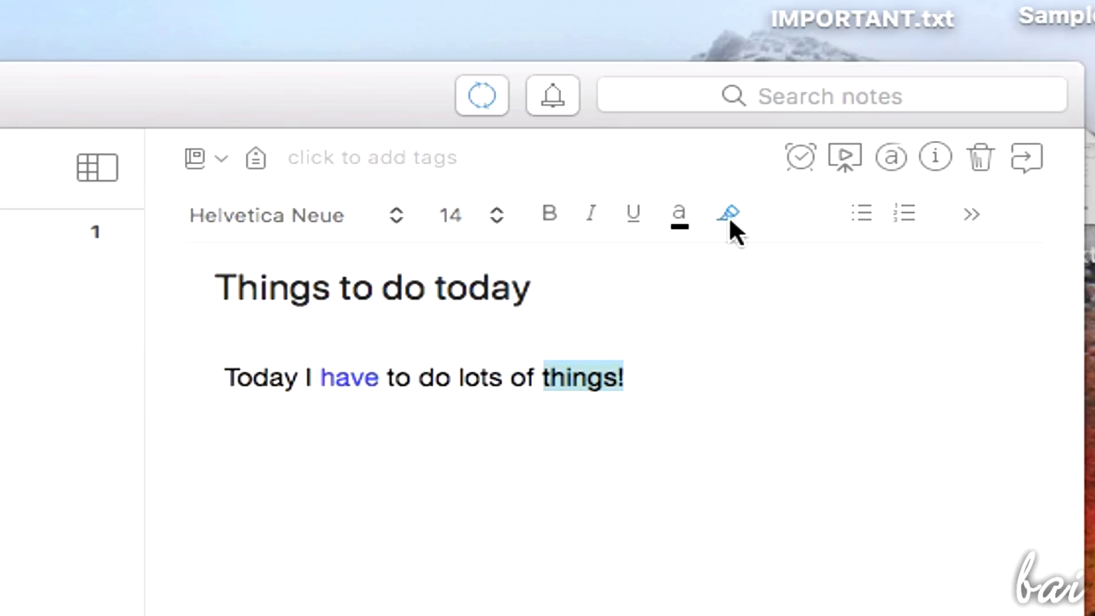
click(730, 221)
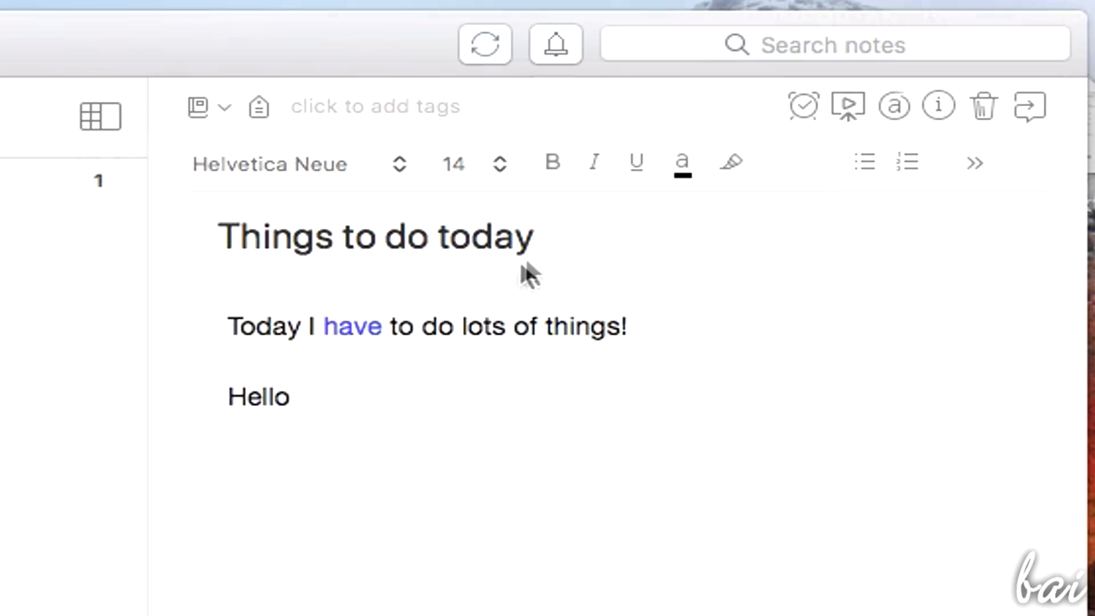
Add a 'Hello' line and make it bold, underlined and italic
key(Return)
click(552, 214)
click(633, 164)
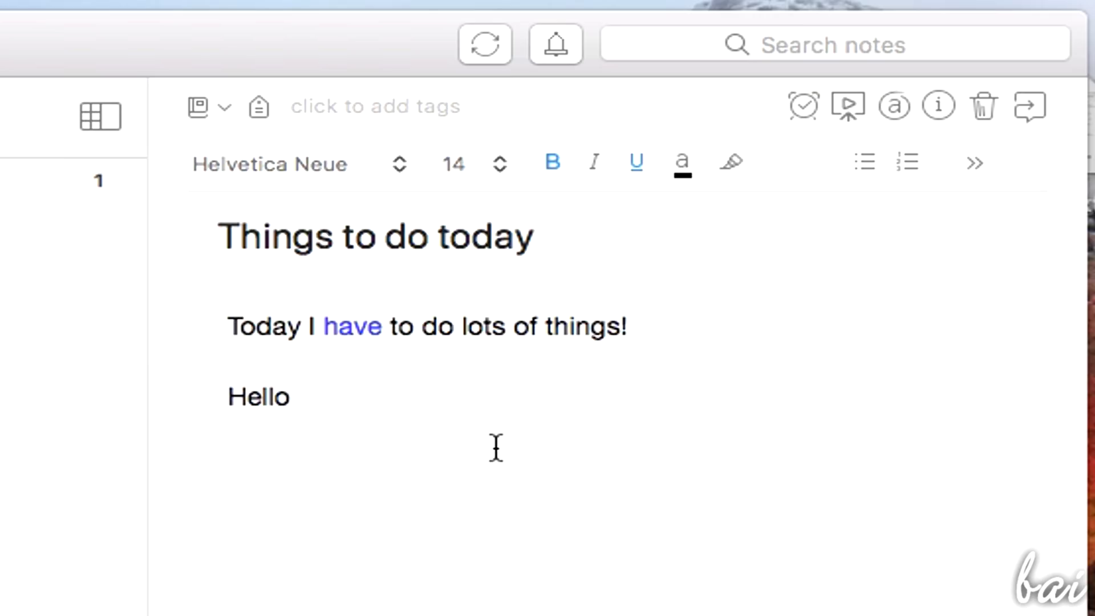
text(Hello)
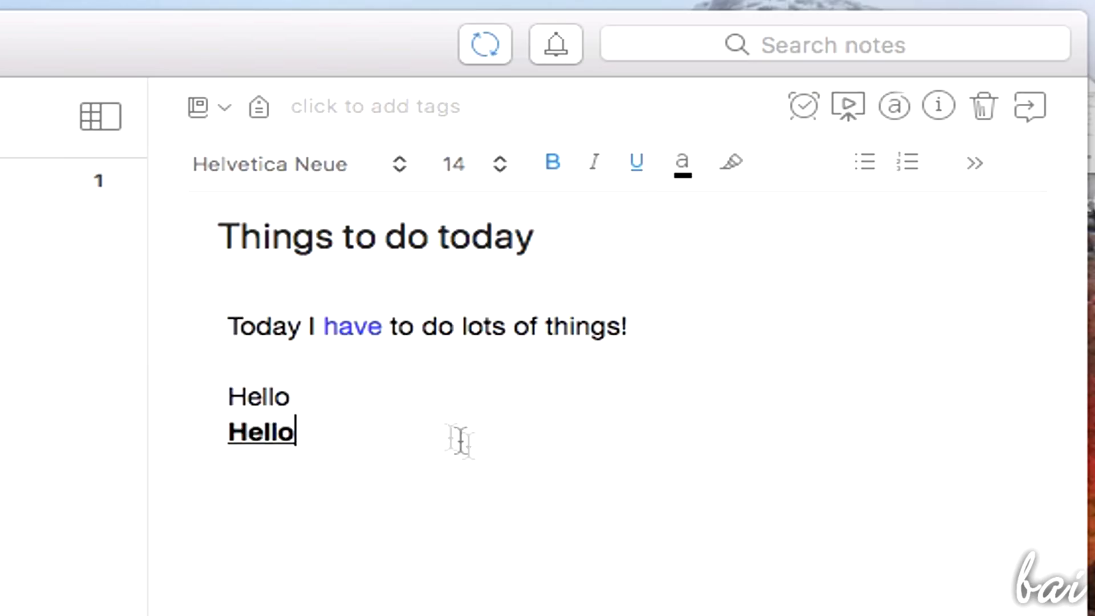
double_click(269, 396)
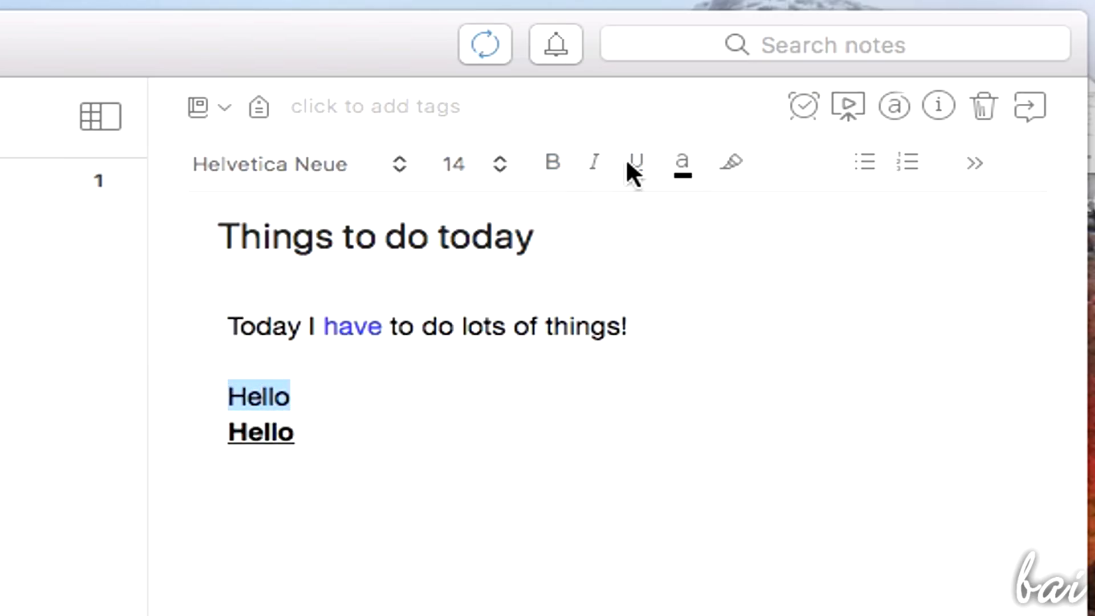
click(632, 165)
click(550, 163)
click(589, 161)
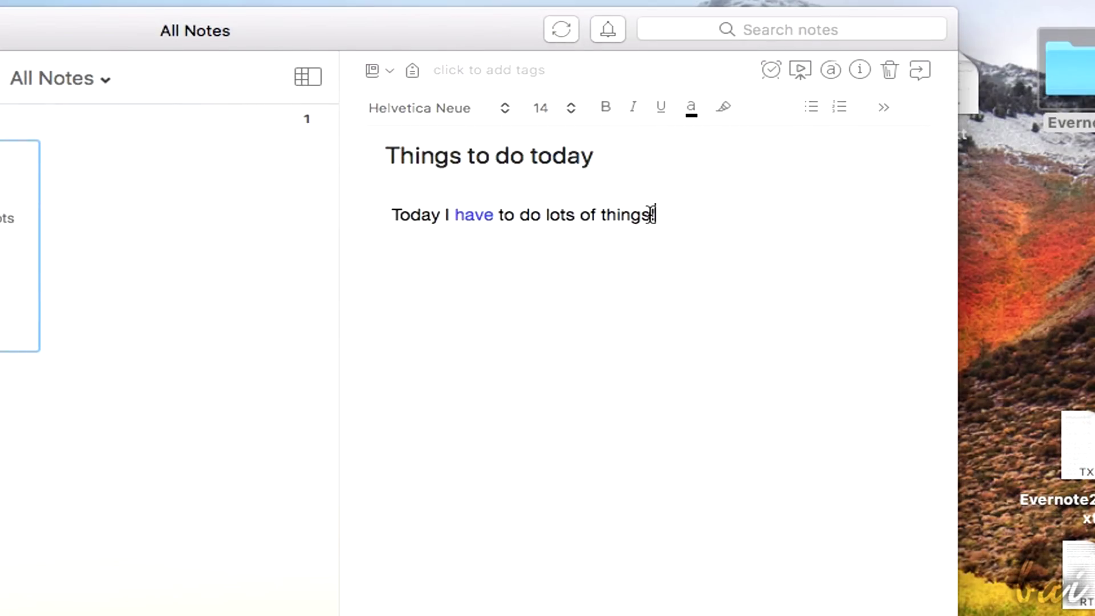
Strike through the word 'things' in the first line
click(650, 215)
drag(650, 215, 606, 218)
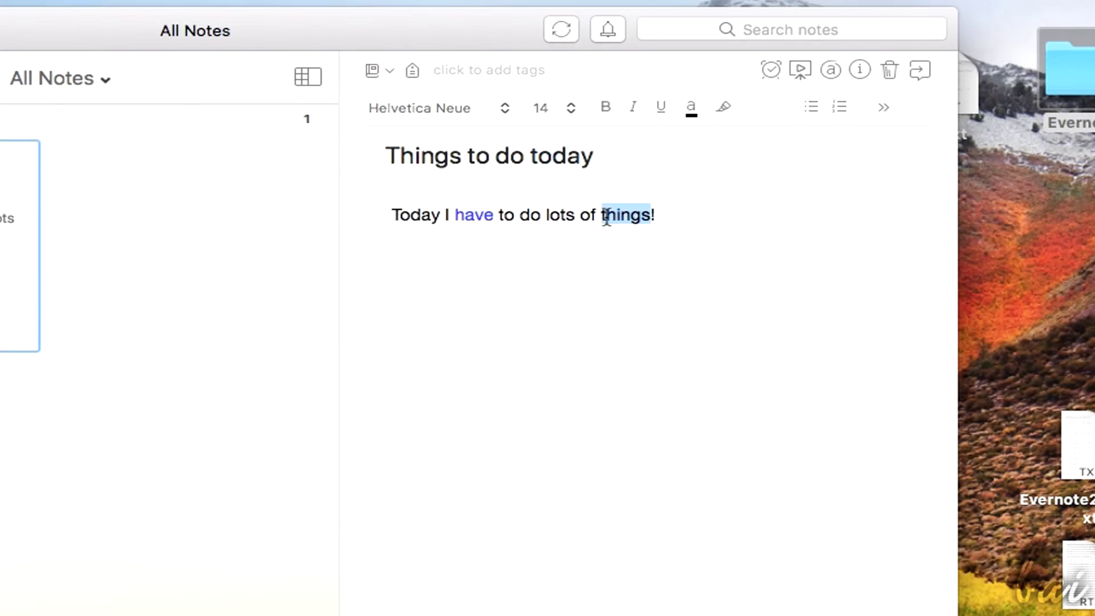
right_click(638, 211)
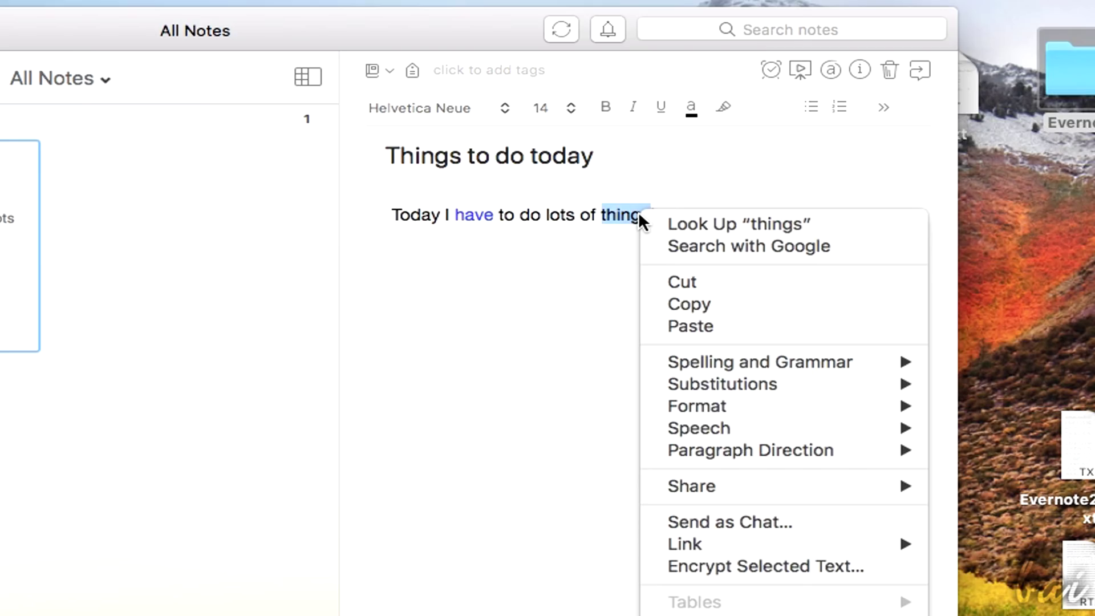
mouse_move(711, 404)
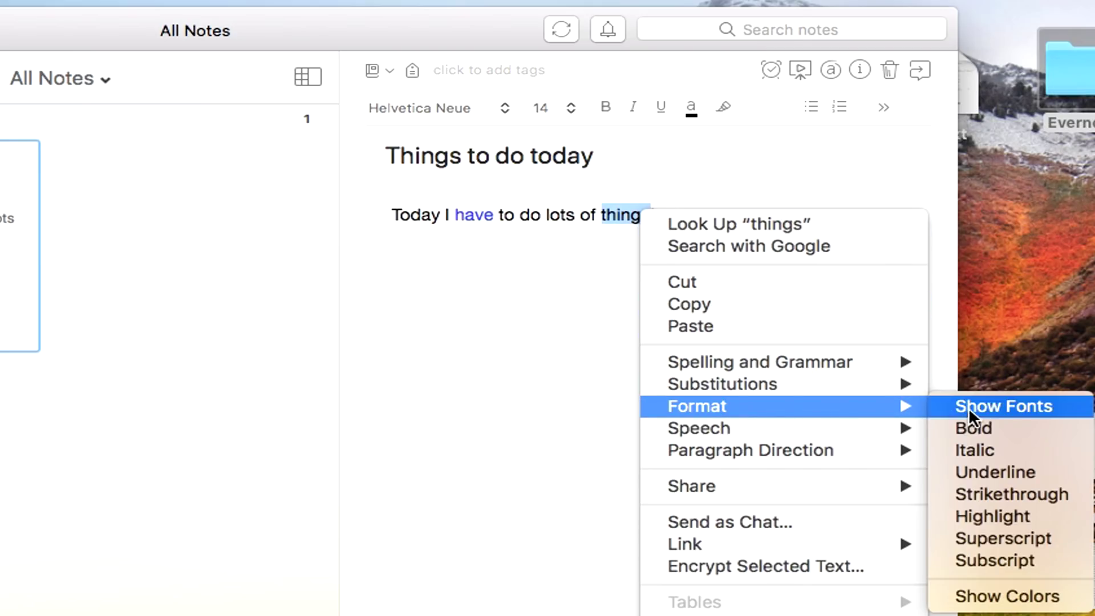
click(1022, 498)
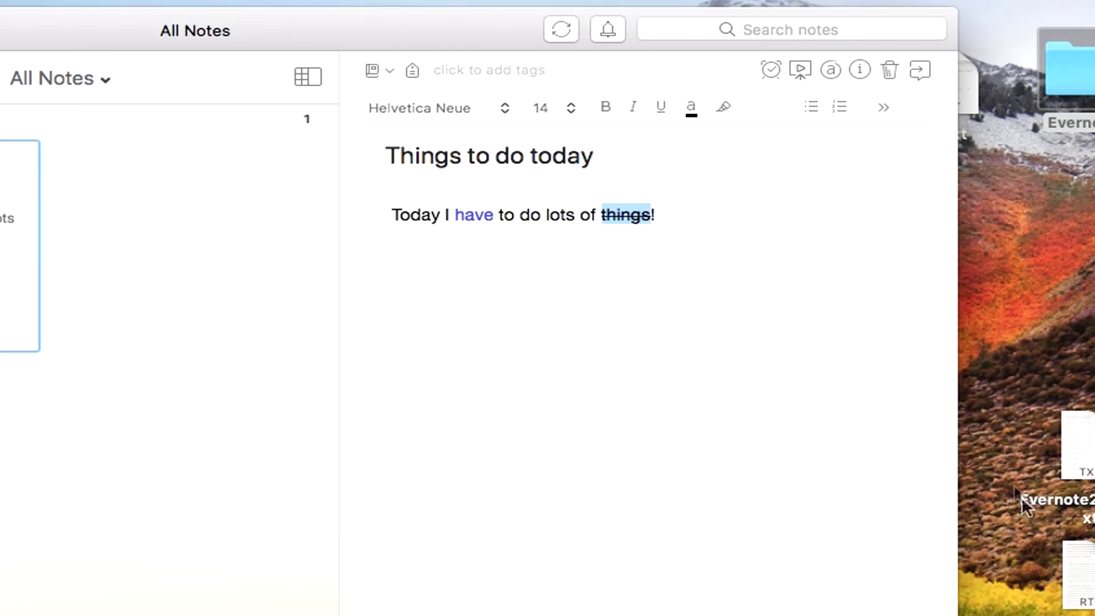
Append 'google.com and make a search' to the first line and open the google.com link
click(697, 215)
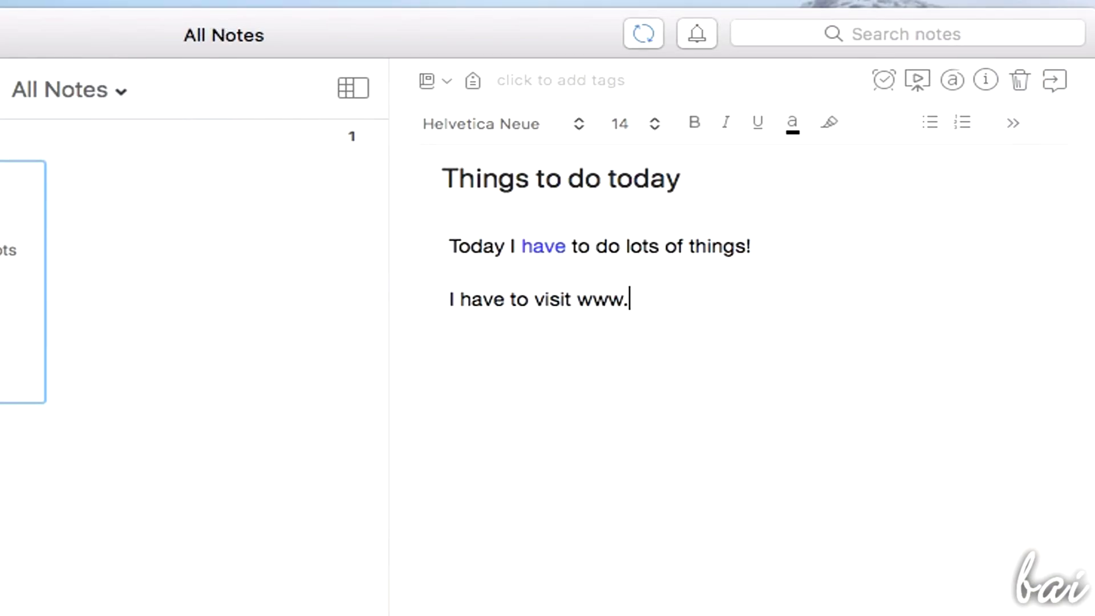
text(google.)
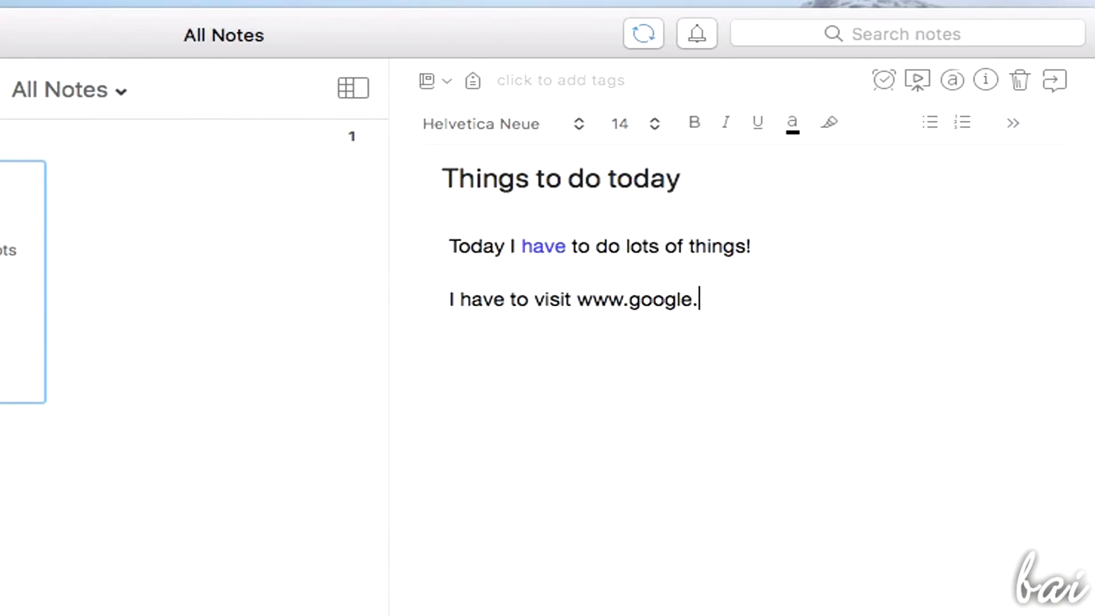
text(com and make a search.)
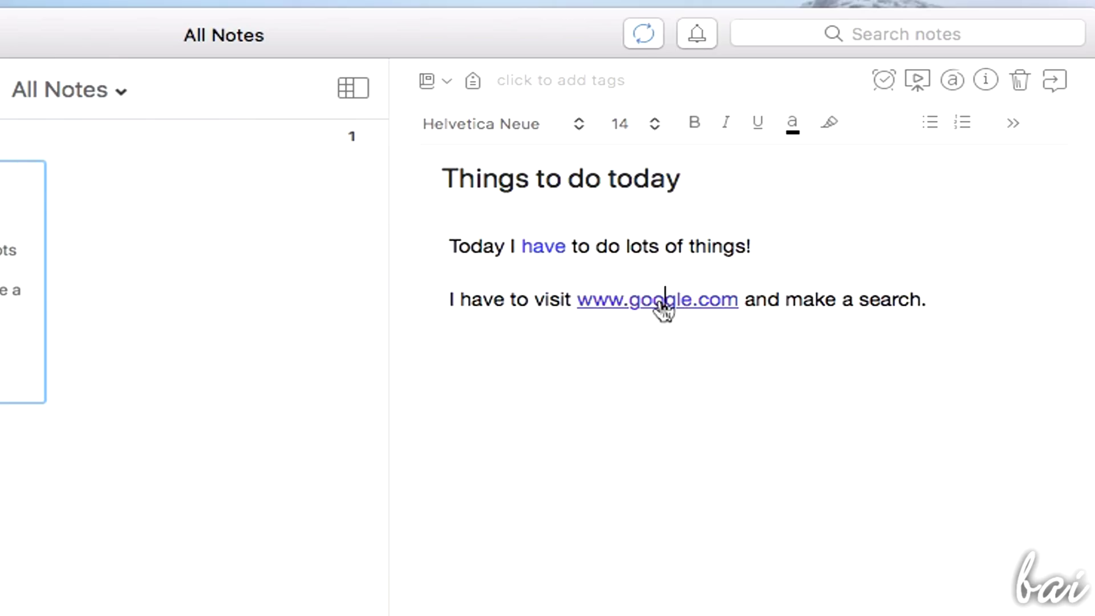
click(660, 309)
Bullet the google.com line, add 'Visit my grandma' and 'Make homework 😔', then 'And again..'
click(931, 122)
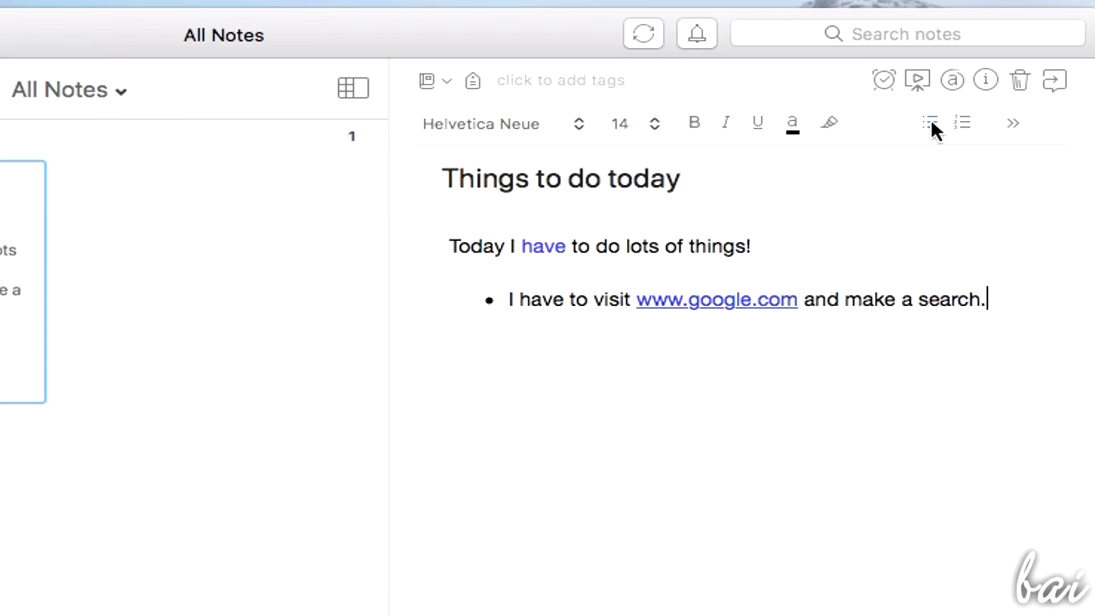
key(Return)
text(Visit my grandma)
key(Return)
text(Make homework 😔)
key(Return)
key(Return)
text(And again..)
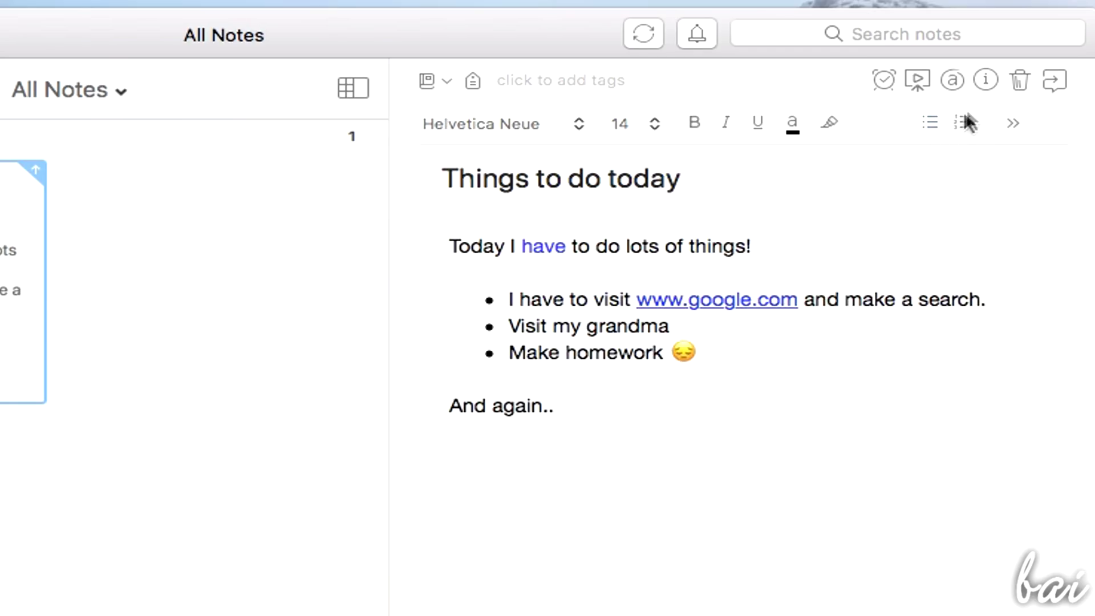
Start a numbered list under 'And again..' with a tomorrow's science project item
click(961, 127)
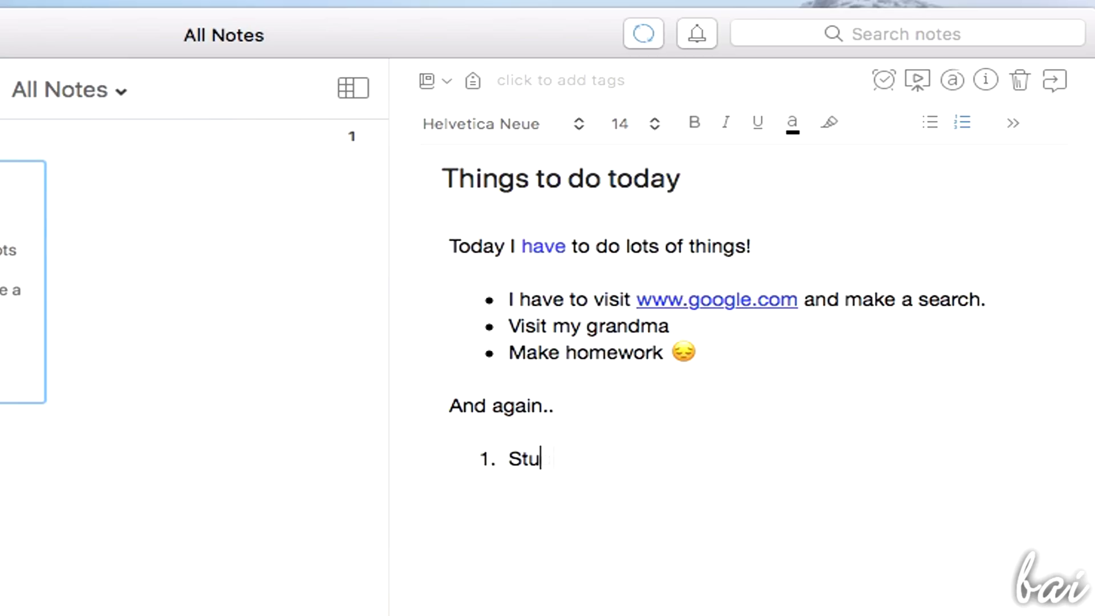
text(dy for tomorrow's science project)
key(Return)
Add 'Come back earlier at home', then a to-do list: Help my friend getting notes, Watch TV, Going out after dinner
text(Come back )
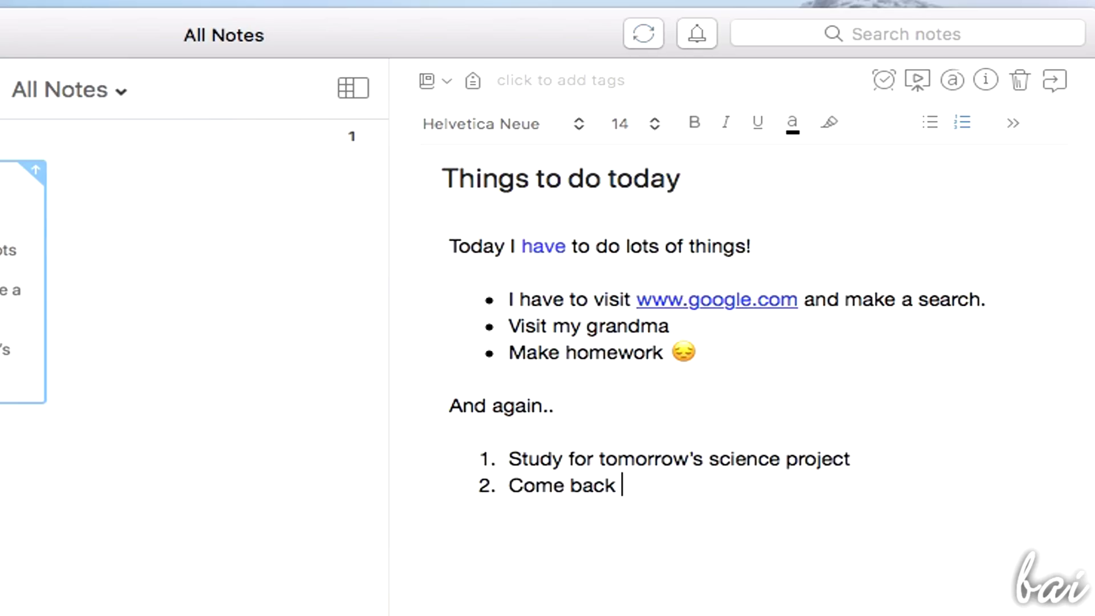
text(earlier at home)
click(1014, 123)
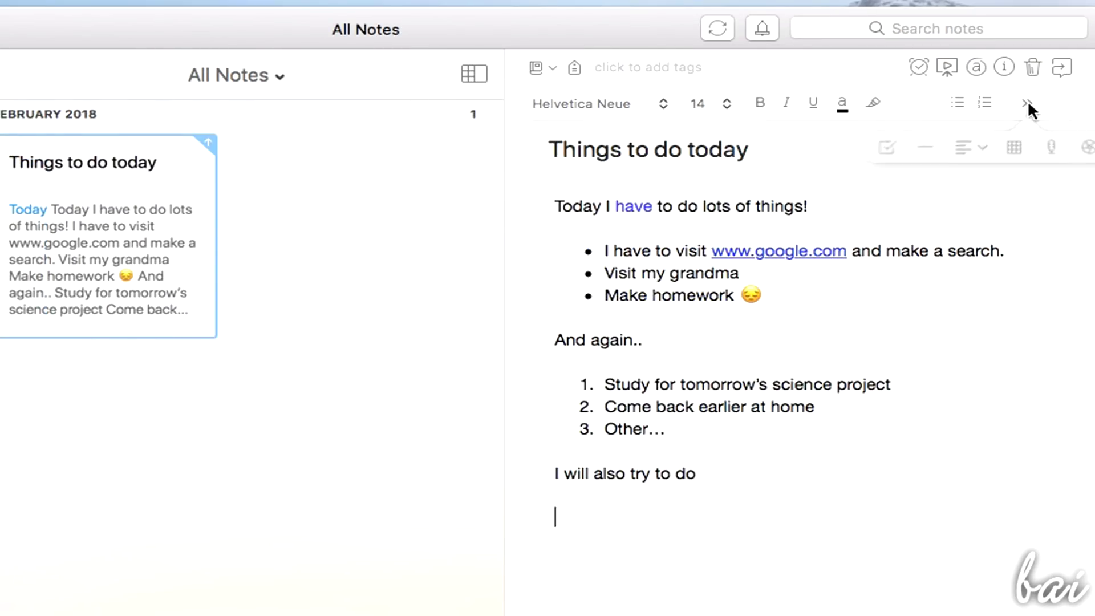
click(906, 141)
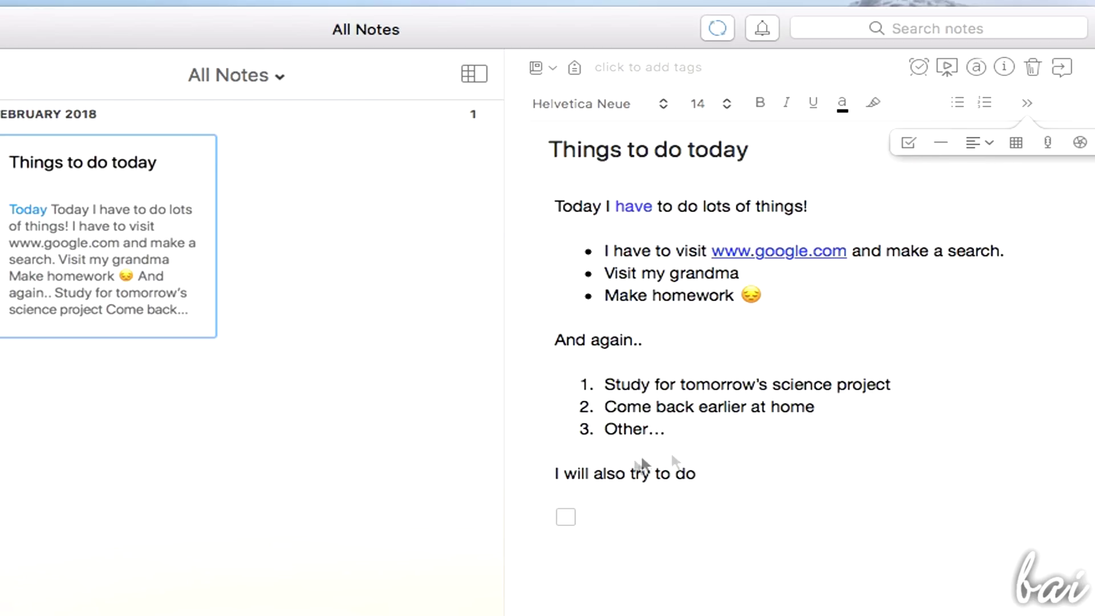
click(598, 519)
text(Help my friend getting notes)
key(Return)
text(Watch TV)
key(Return)
text(Going out after dinner)
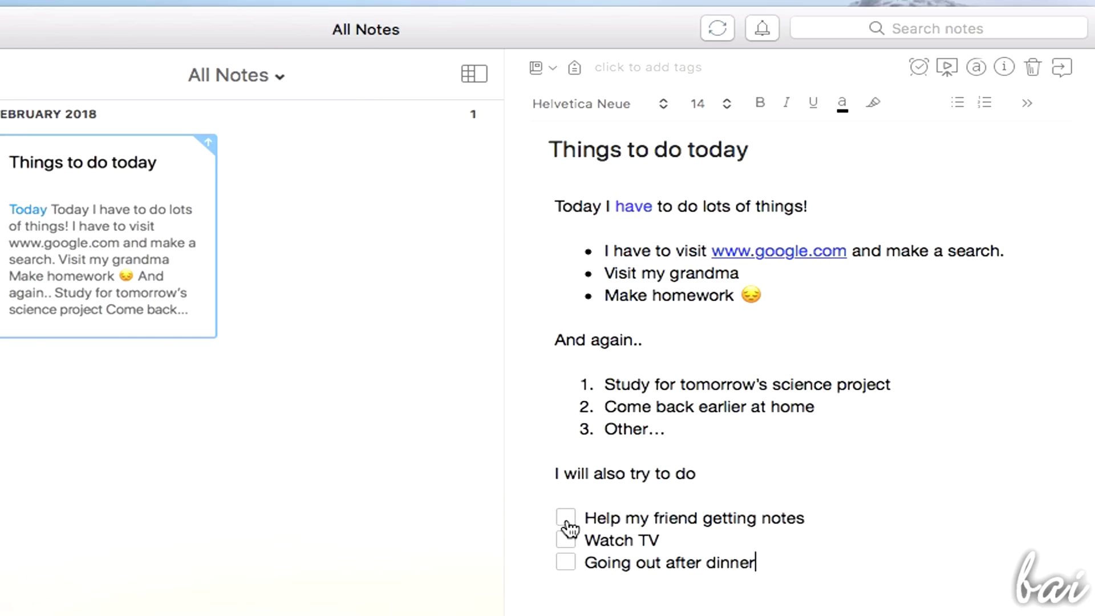
Tick Going out after dinner and Watch TV, and insert a divider above 'I will also try to do'
click(566, 564)
click(566, 545)
click(570, 451)
key(Return)
key(Return)
key(Up)
click(1027, 102)
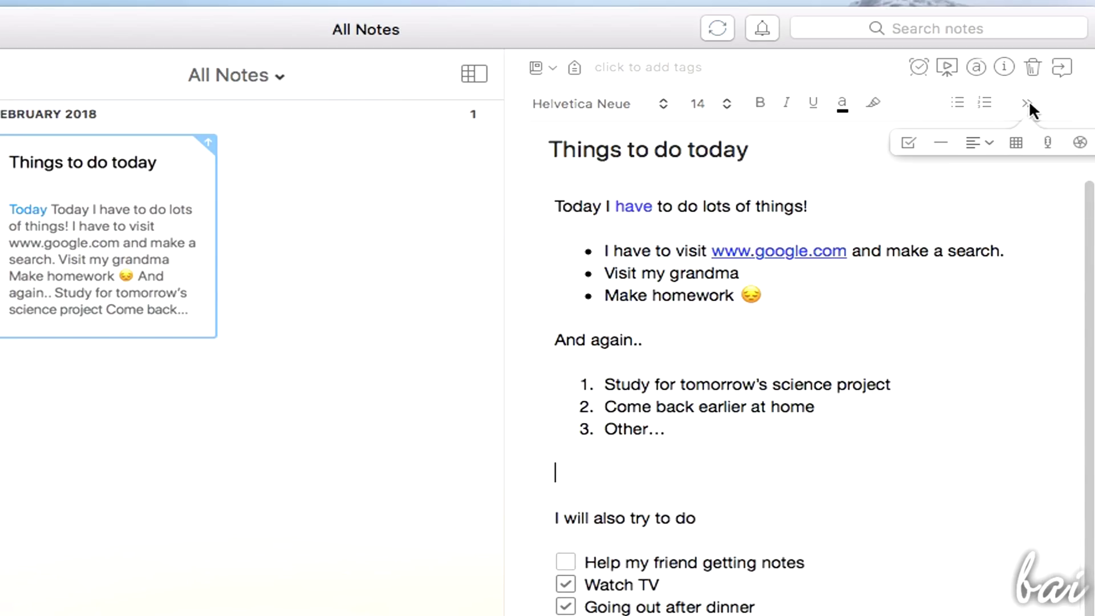
click(944, 142)
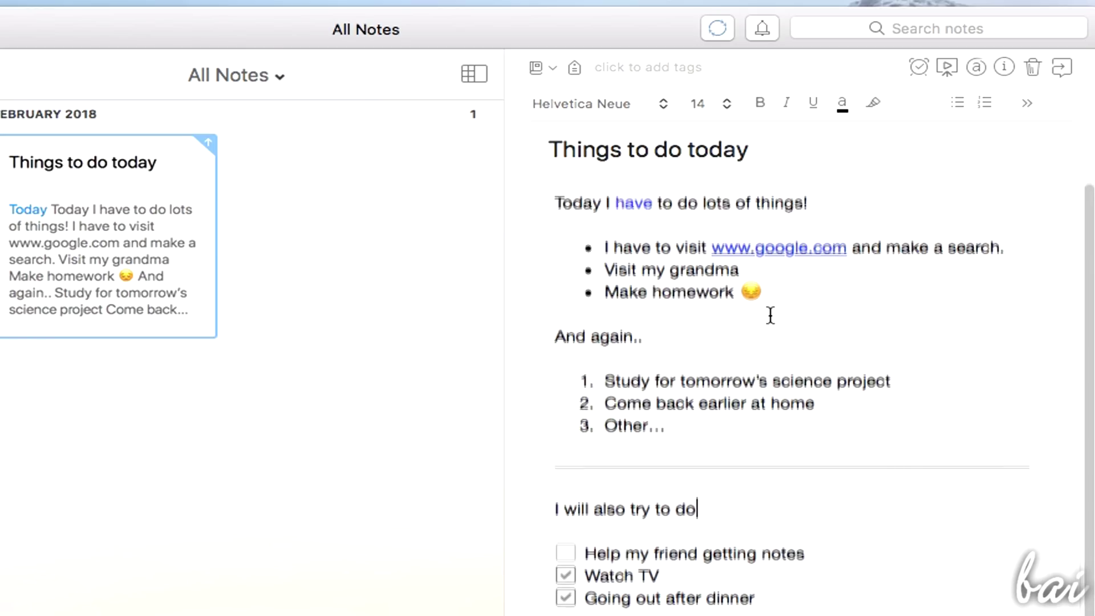
Select the numbered study list and right-align it, trying Center first
drag(574, 193, 851, 604)
click(745, 463)
click(850, 604)
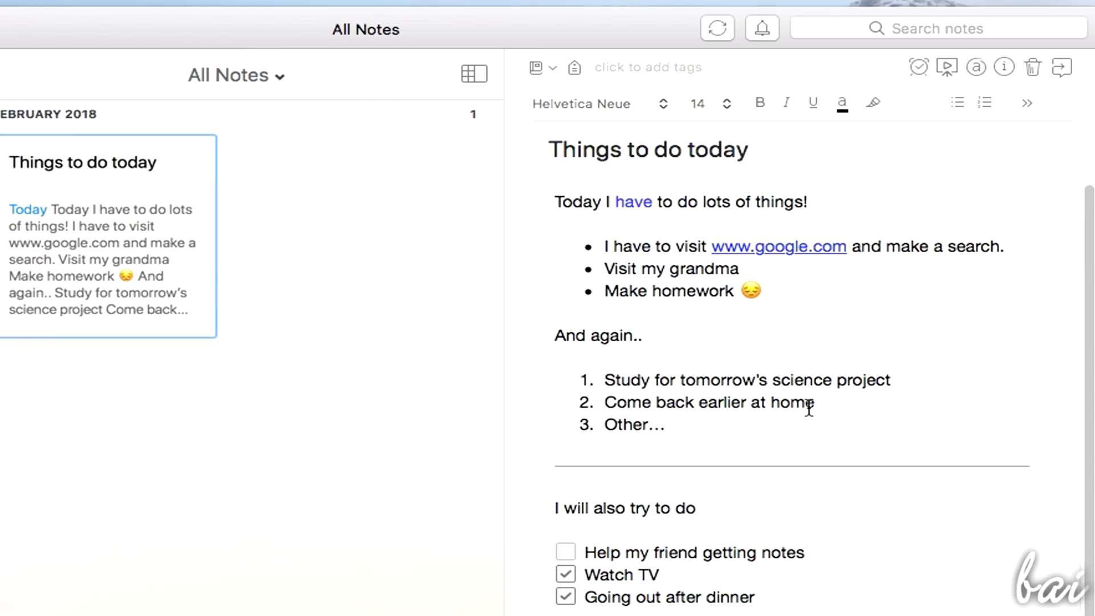
drag(809, 408, 540, 357)
click(1027, 104)
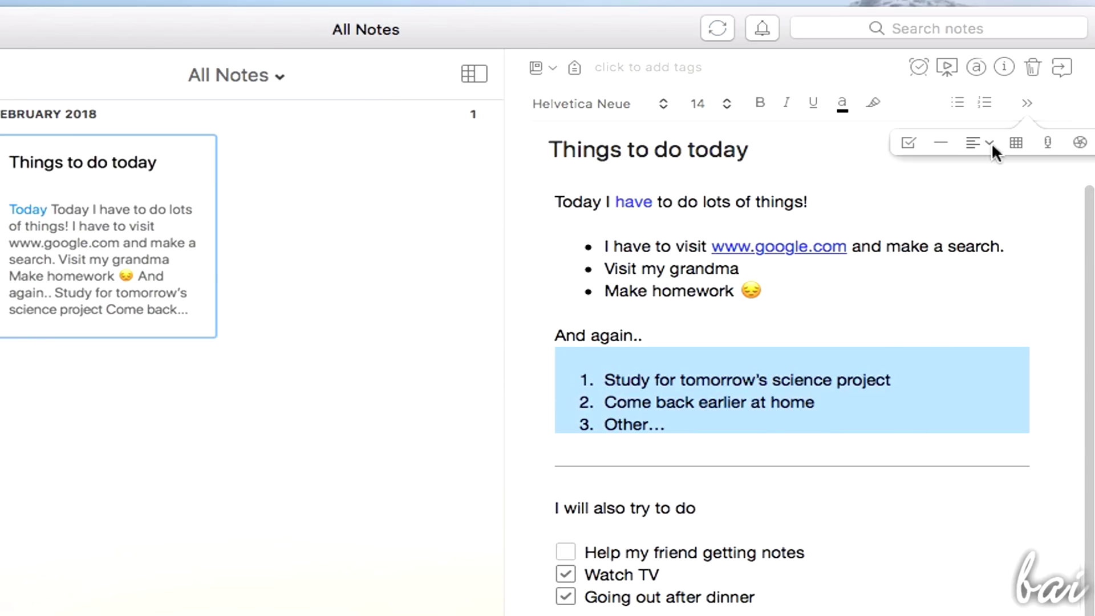
click(993, 143)
click(1000, 182)
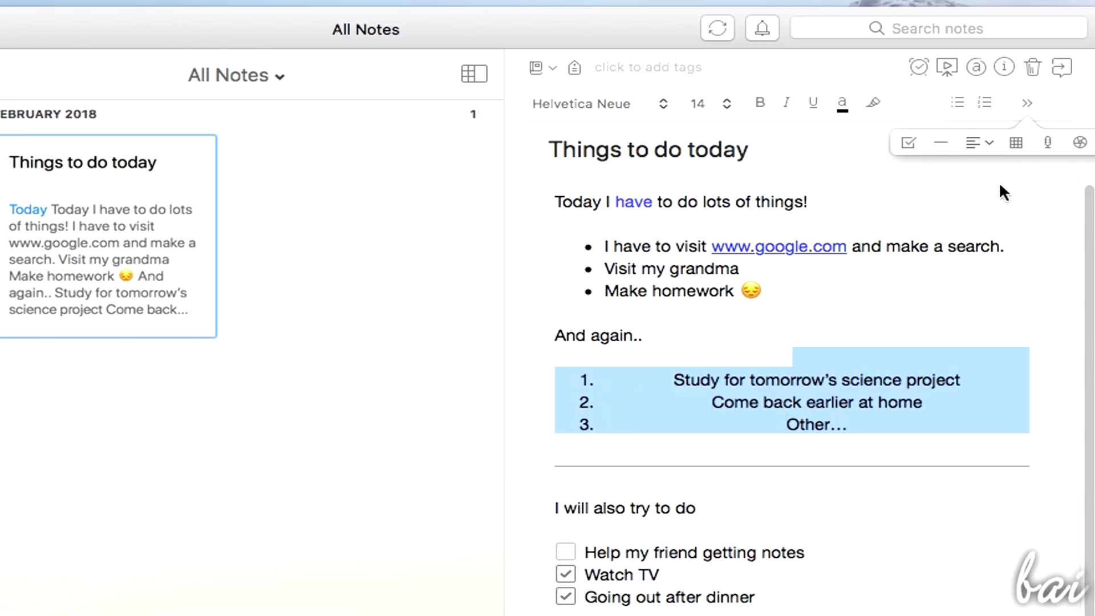
click(999, 140)
click(1005, 199)
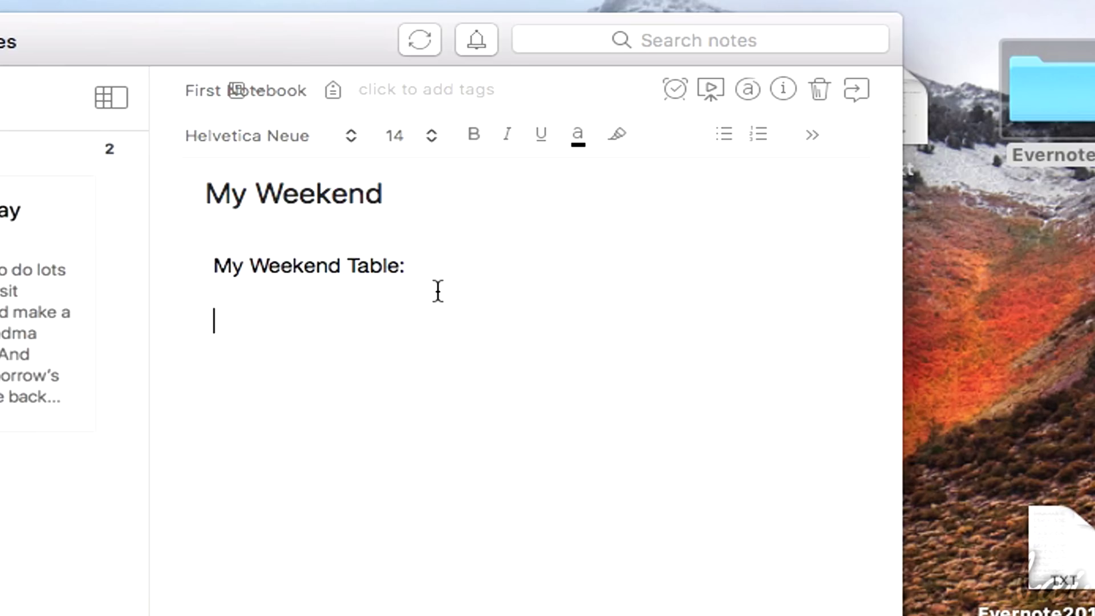
Insert a two-column, three-row table with Saturday and Sunday as headers
click(811, 134)
click(799, 185)
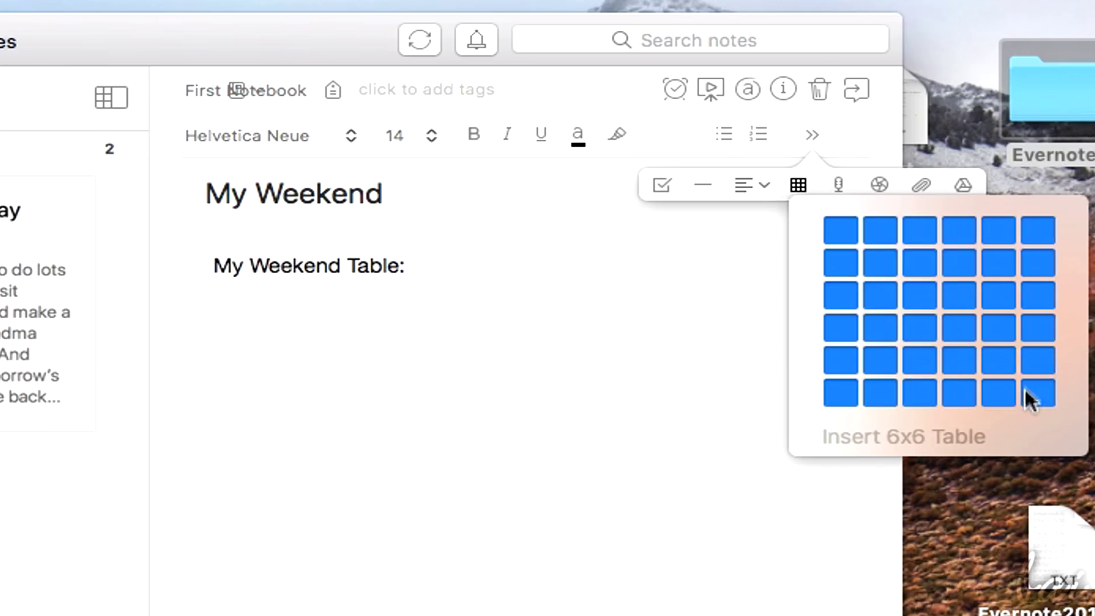
click(891, 303)
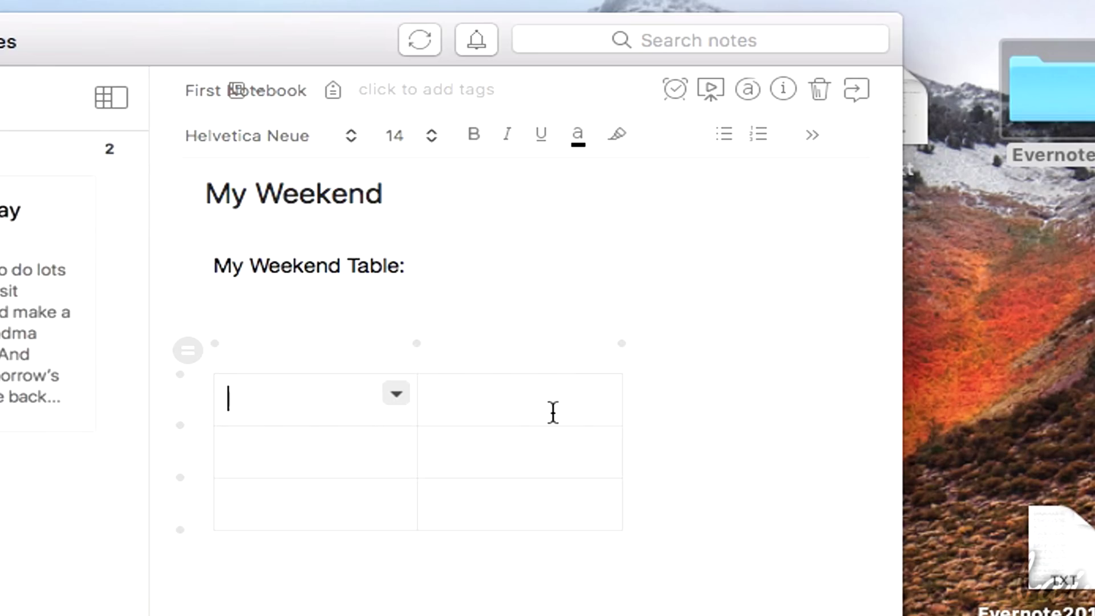
text(Sa)
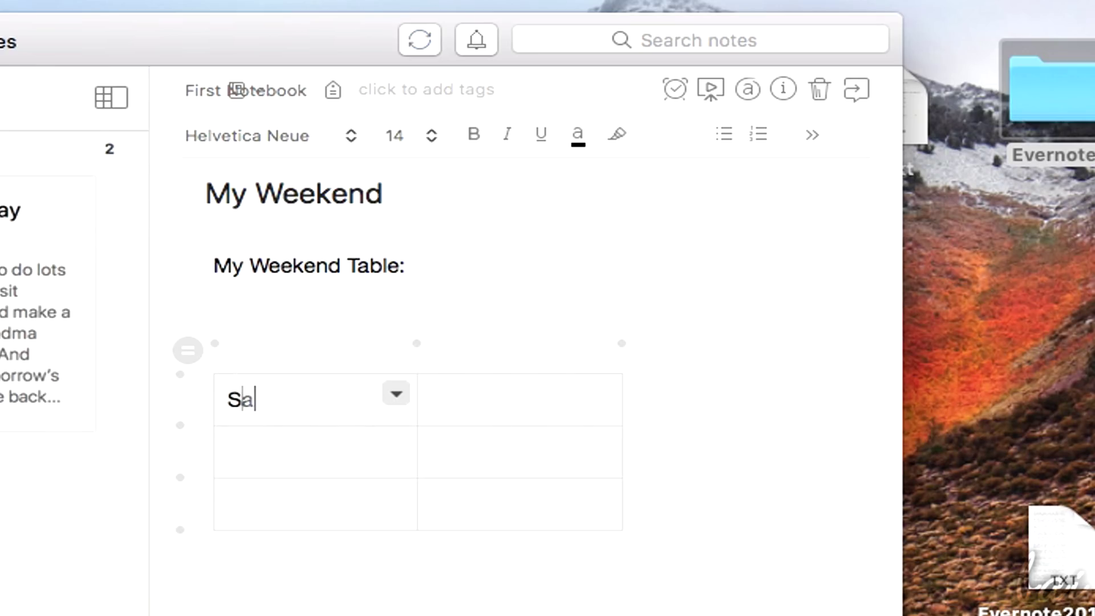
text(turday)
click(497, 411)
text(Sunday)
Center the text of the Saturday and Sunday header row
click(203, 394)
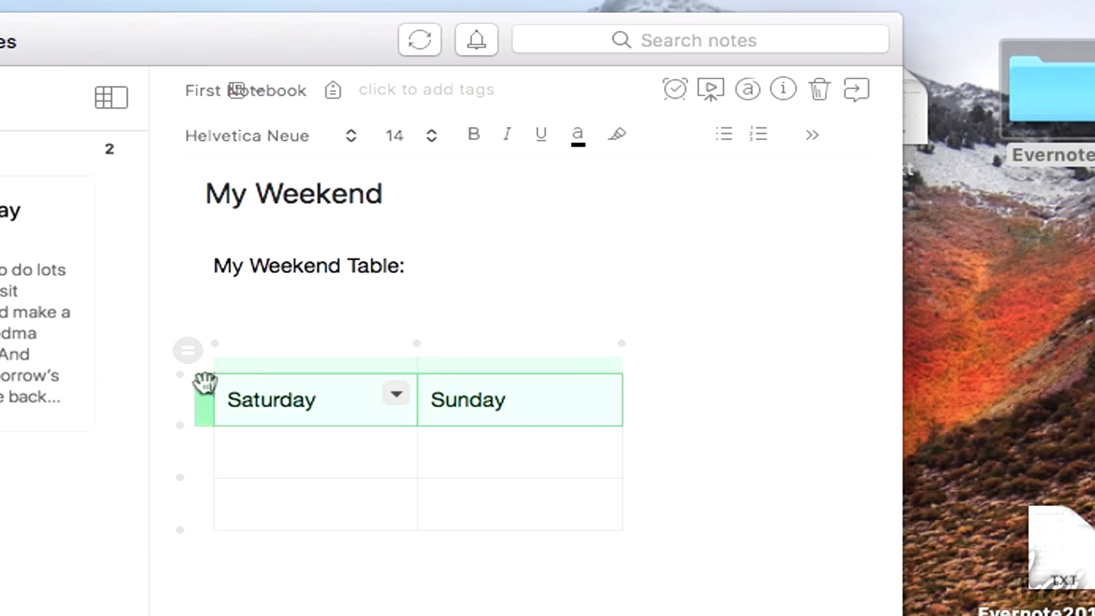
click(813, 131)
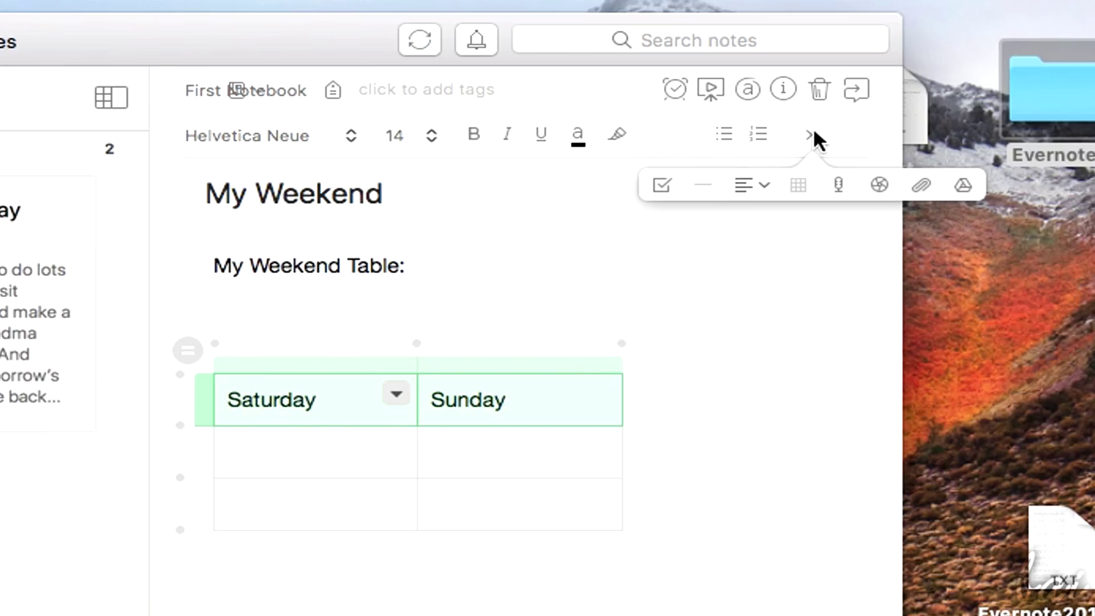
click(768, 184)
click(806, 239)
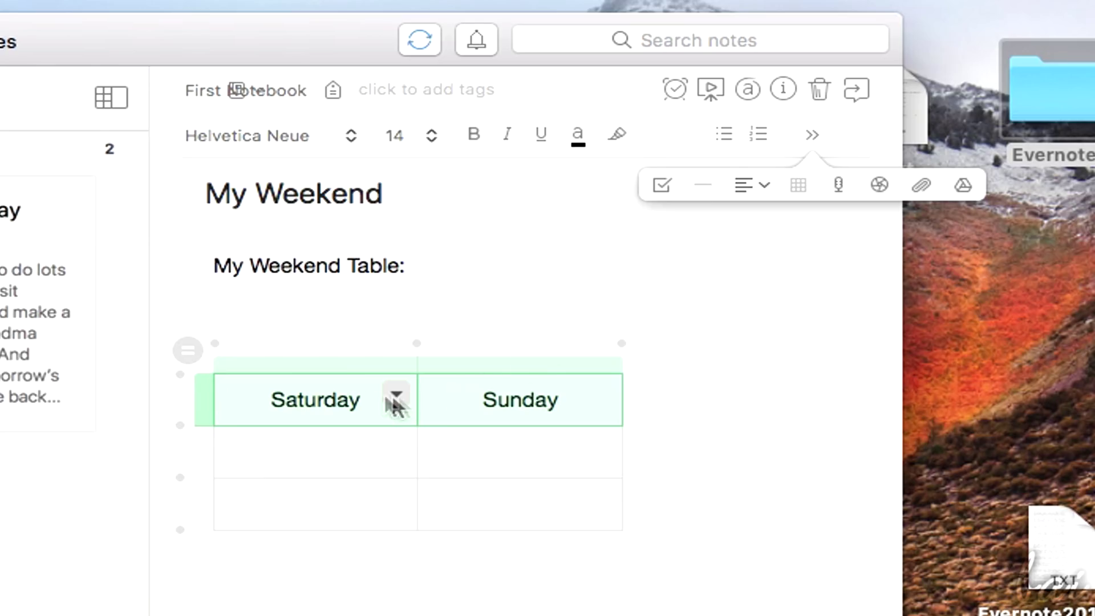
click(498, 410)
Add a Day column listing Morning, Afternoon and Evening, with a fourth row for Evening
key(Tab)
key(Tab)
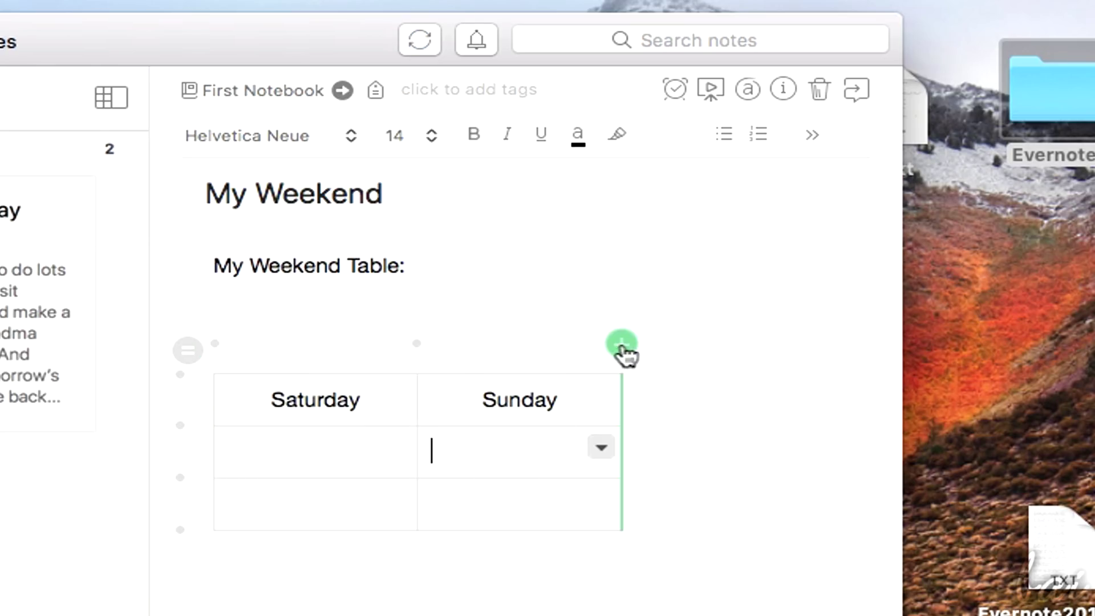
click(215, 344)
click(261, 396)
text(Day)
click(323, 459)
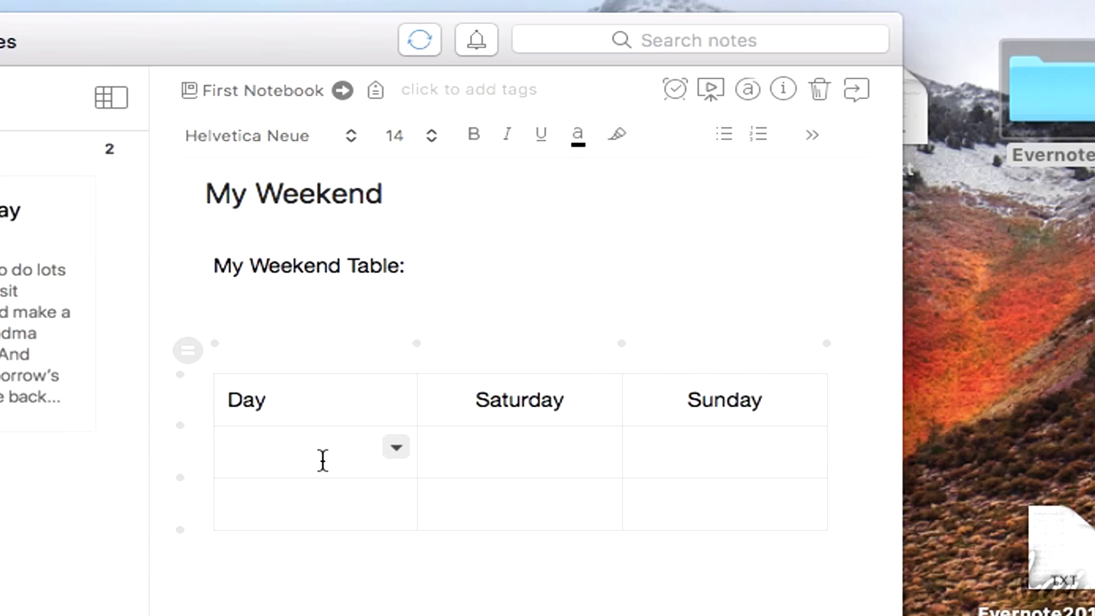
text(Morning)
key(Down)
text(Afternoon)
click(194, 533)
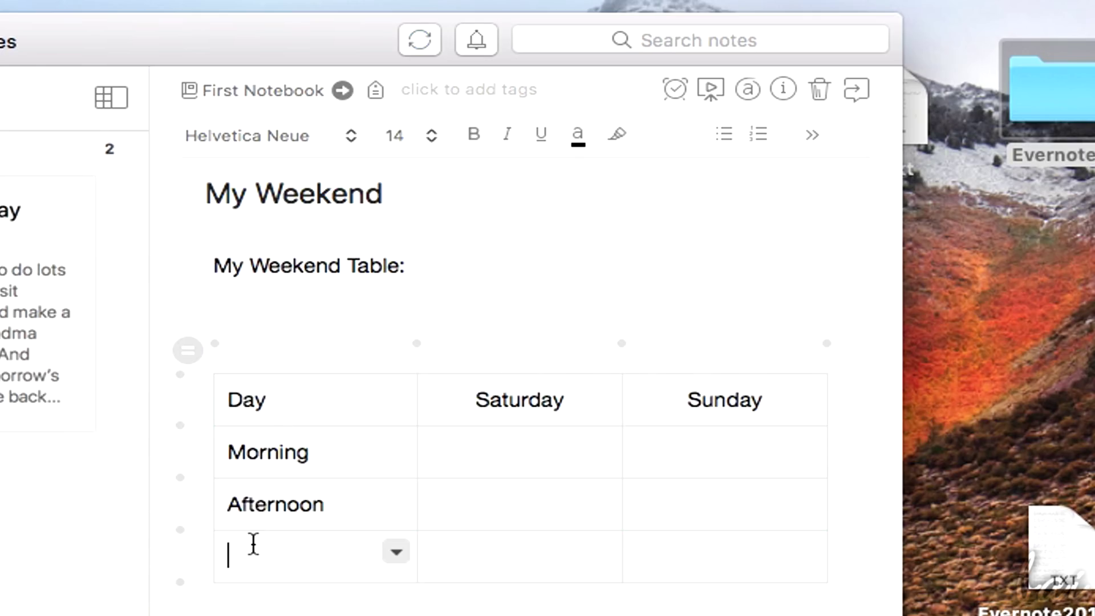
text(Evening)
click(570, 456)
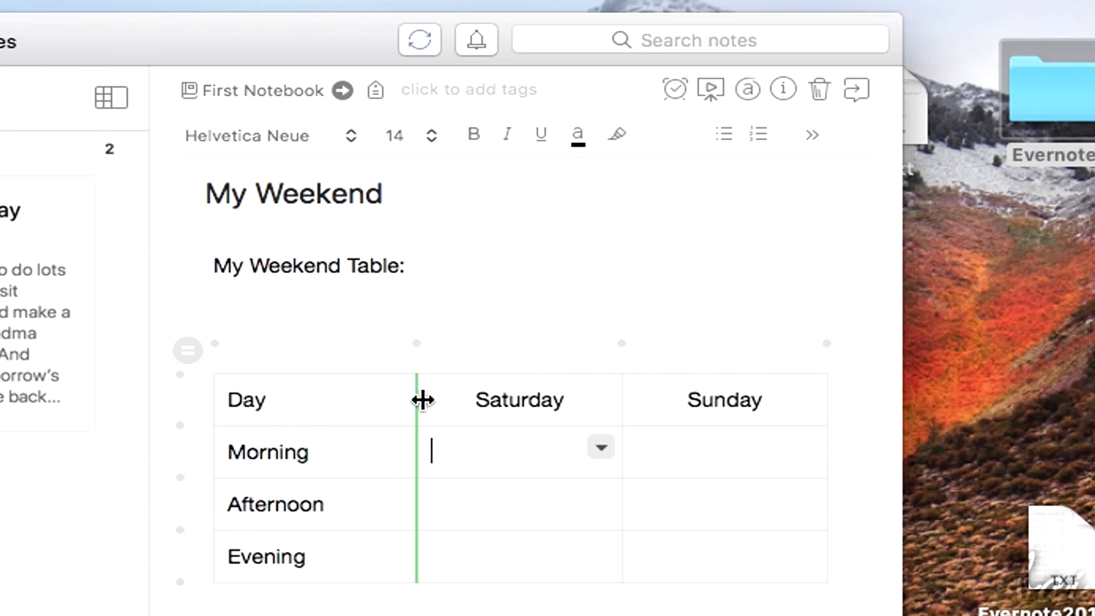
Narrow the Day column, widen the Saturday column and stretch the table to the right
drag(420, 398, 354, 426)
drag(551, 405, 569, 405)
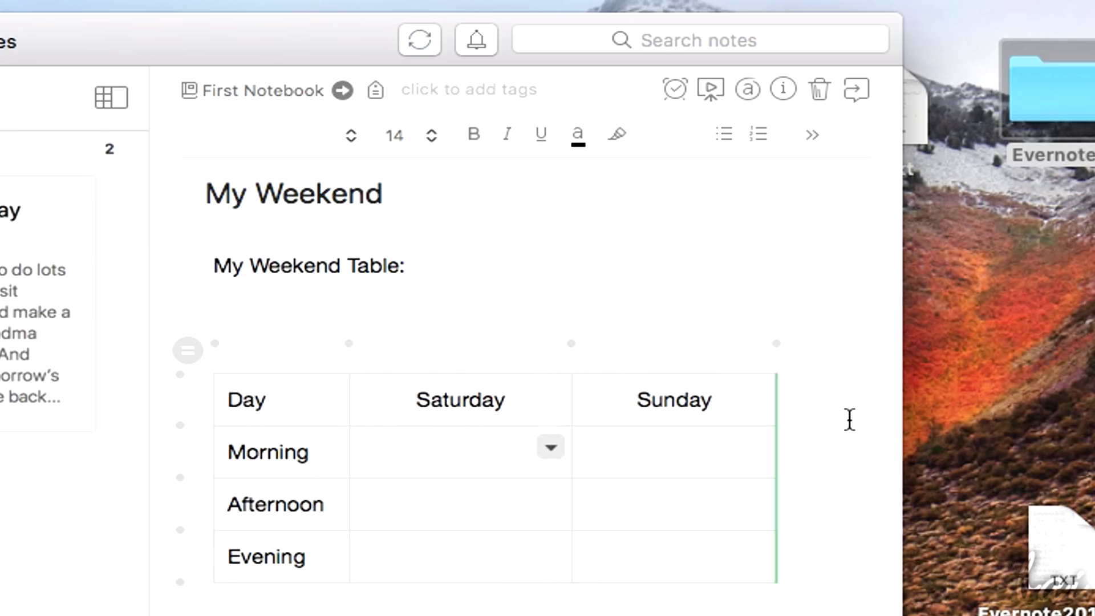
drag(778, 404, 807, 406)
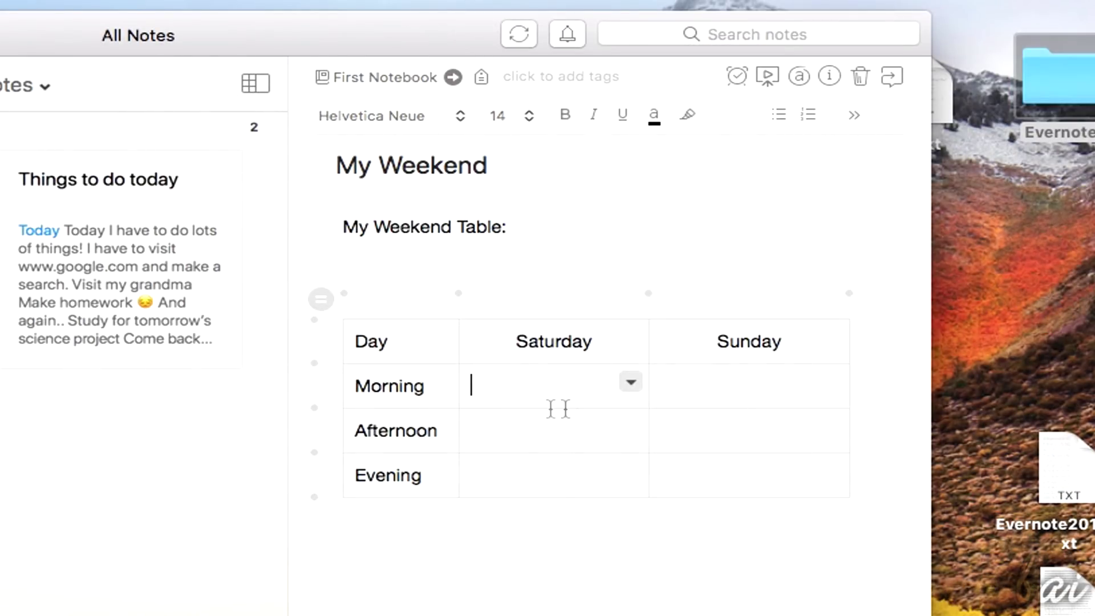
Fill the Saturday Morning cell pale yellow, and the header row and Day column purple
click(631, 382)
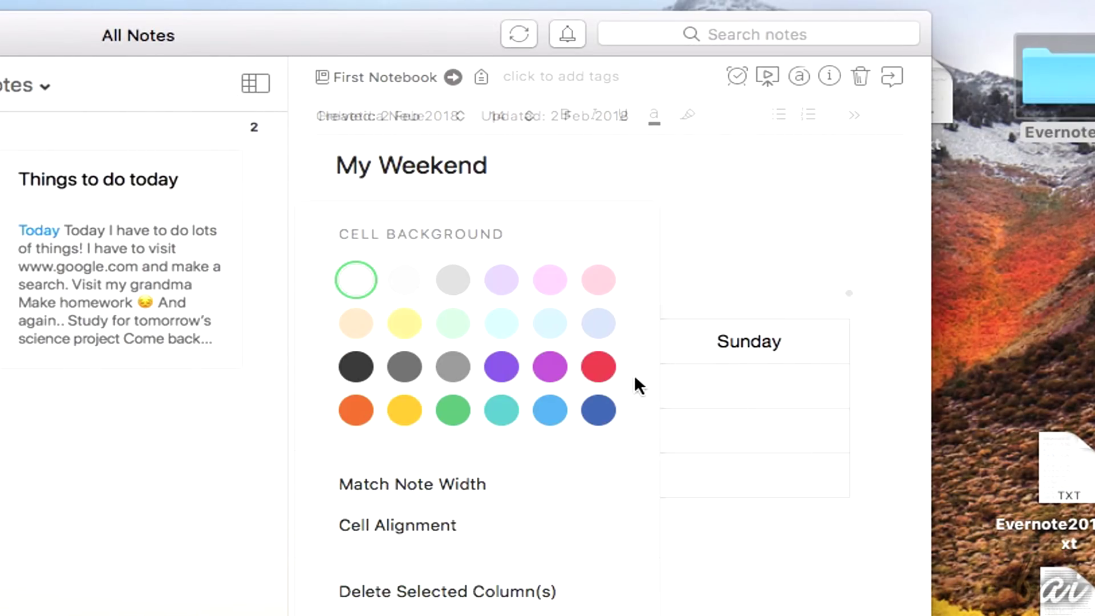
click(405, 324)
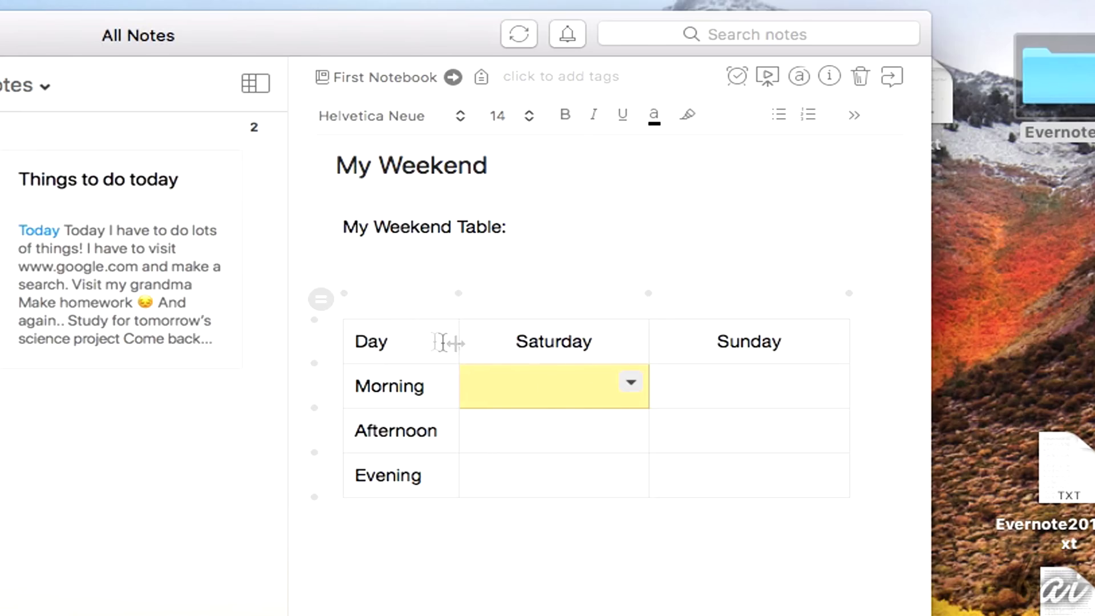
drag(413, 340, 627, 345)
drag(815, 345, 842, 347)
click(832, 336)
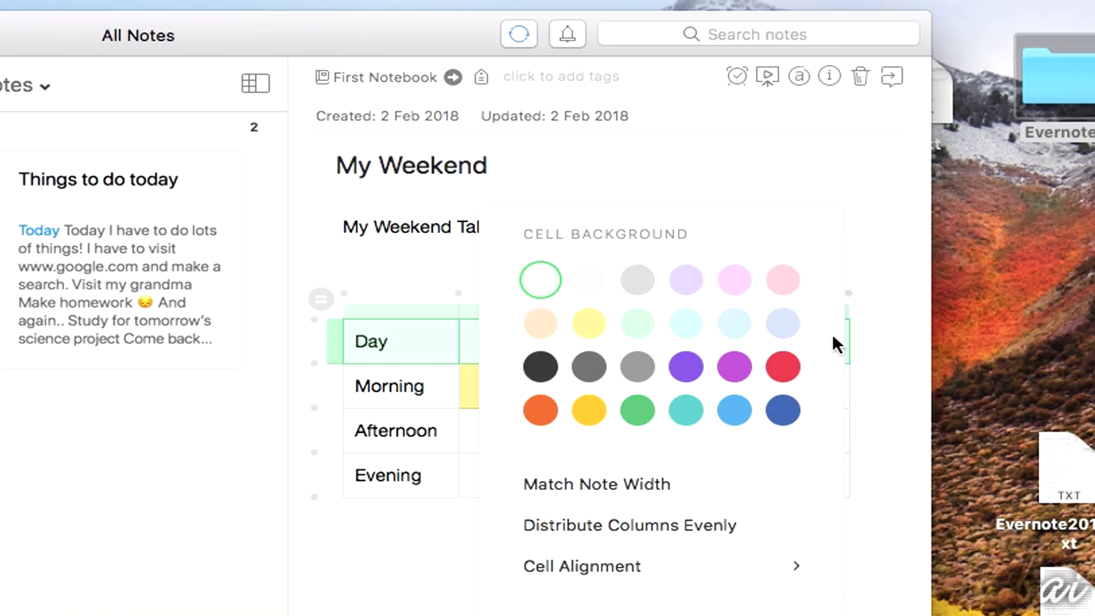
click(735, 368)
drag(359, 492, 396, 484)
click(440, 471)
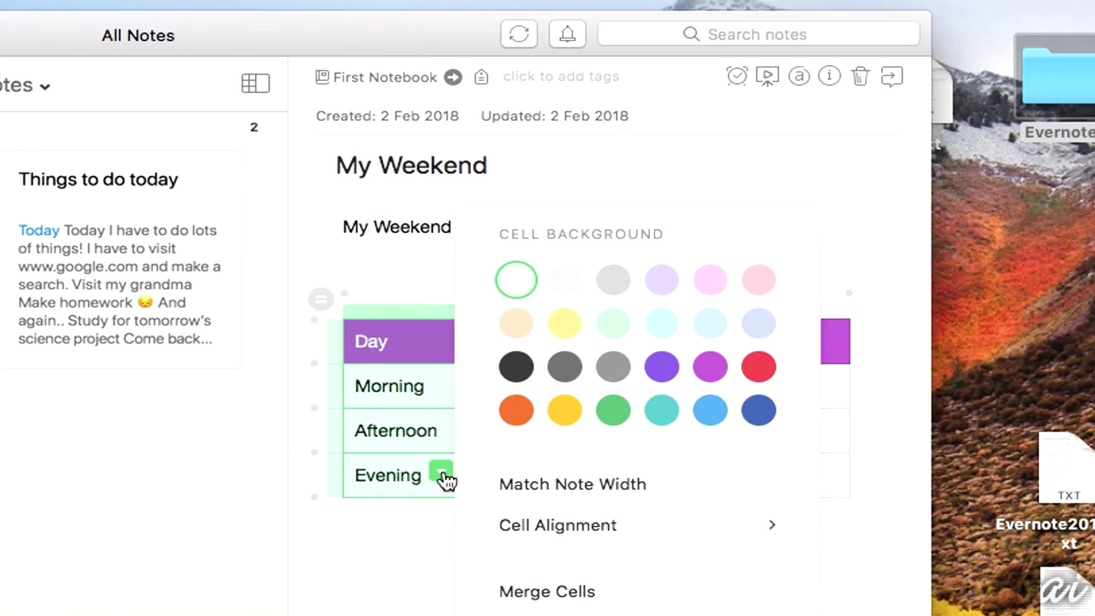
click(684, 371)
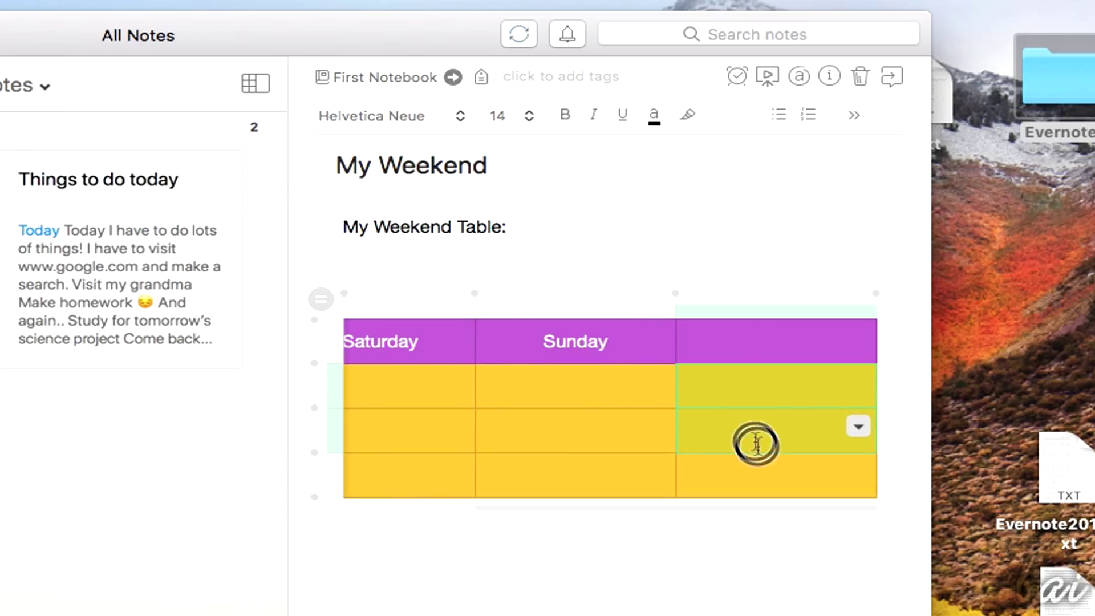
Merge the lower cells of the rightmost column, then delete that extra column
drag(753, 443, 767, 479)
click(857, 476)
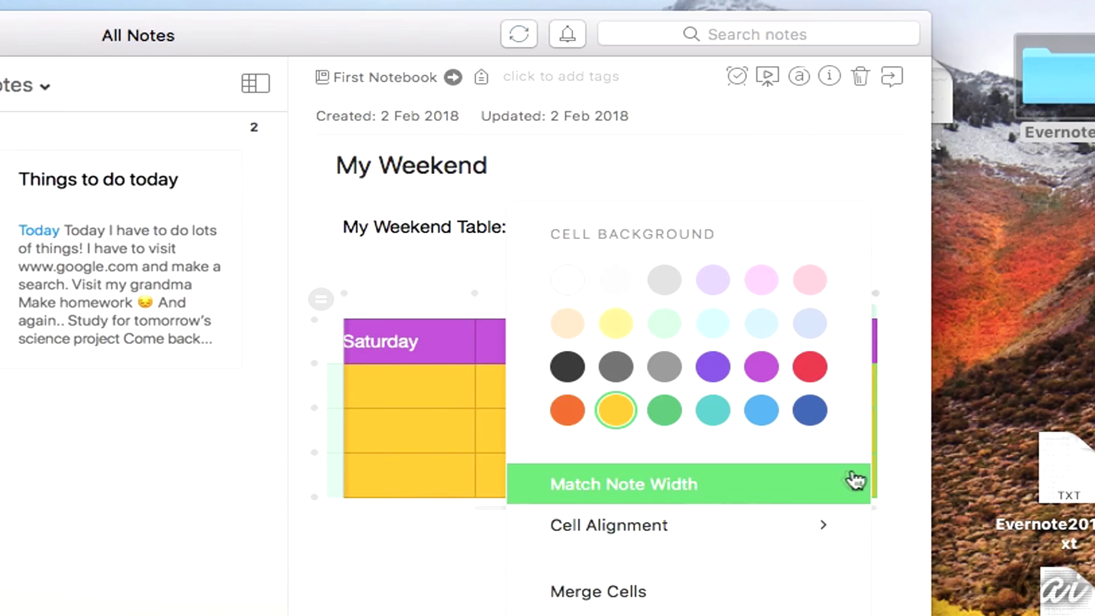
click(655, 593)
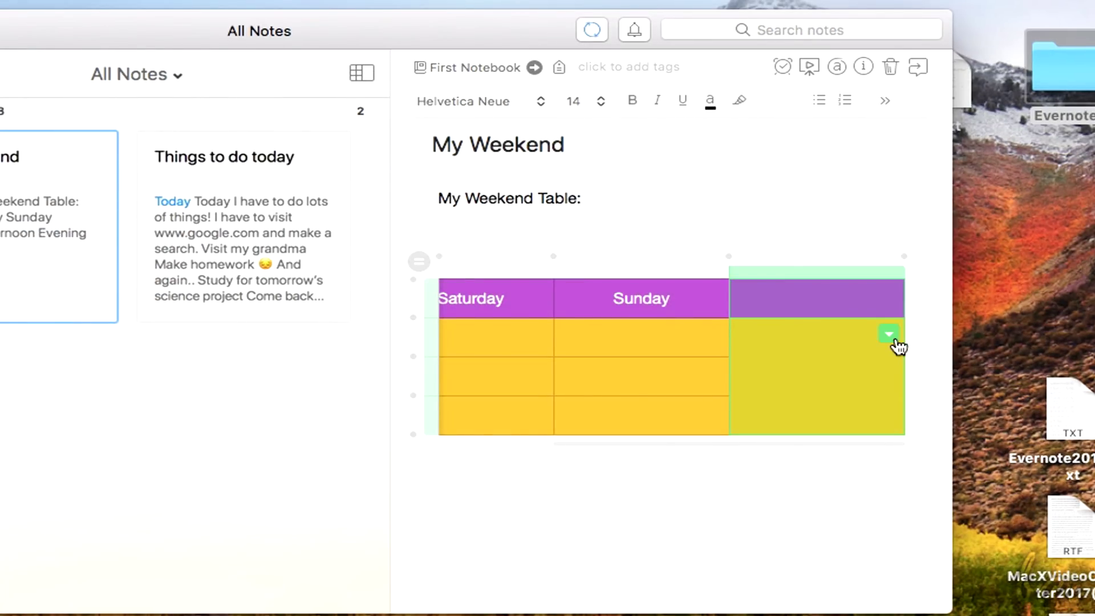
click(858, 382)
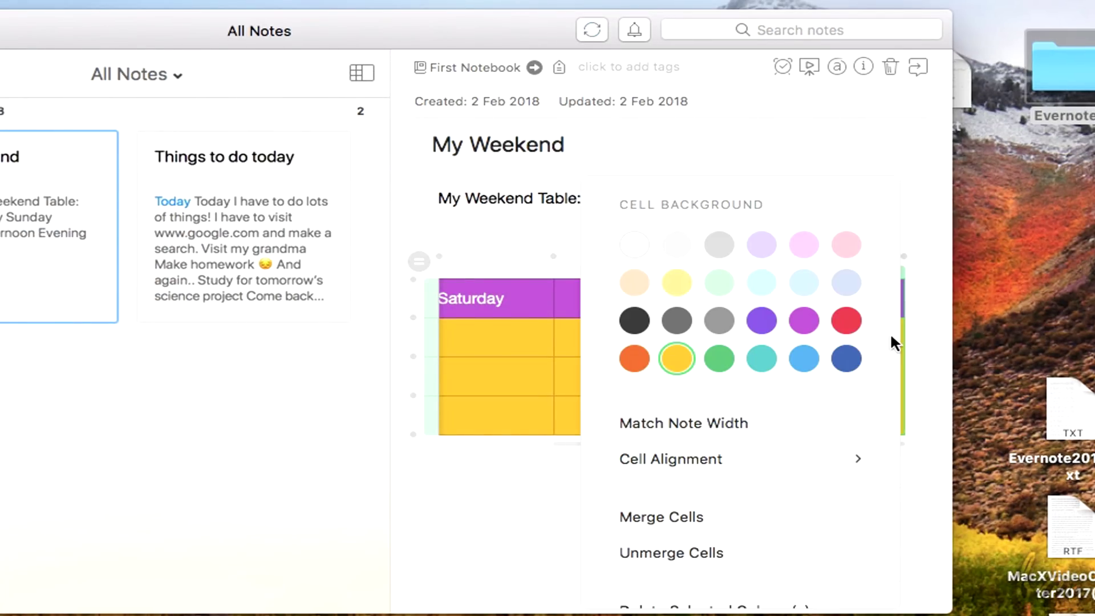
scroll(892, 342, down, 3)
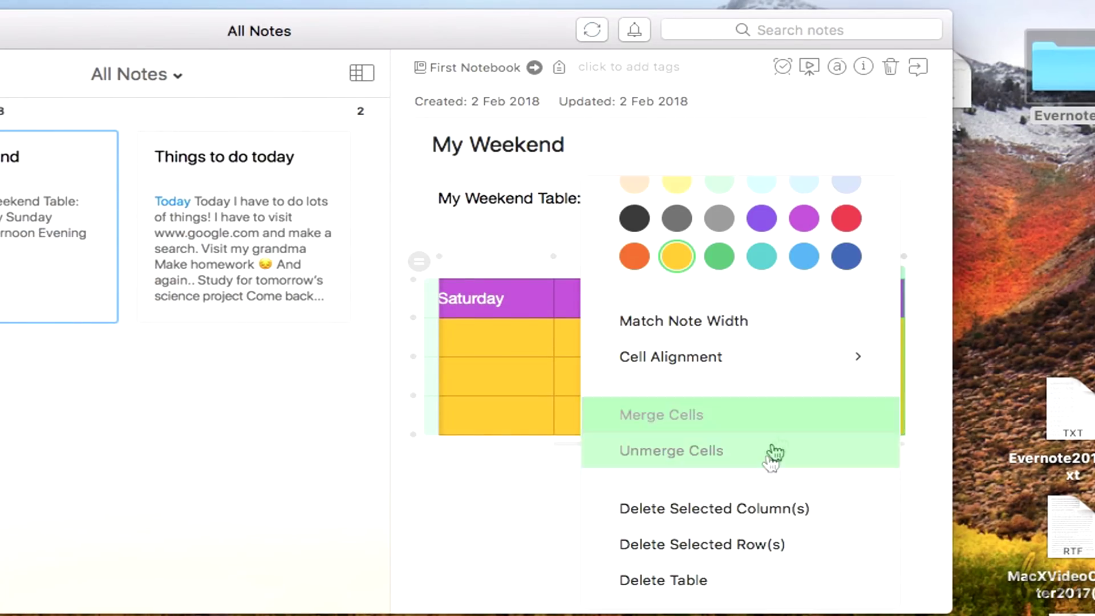
click(785, 511)
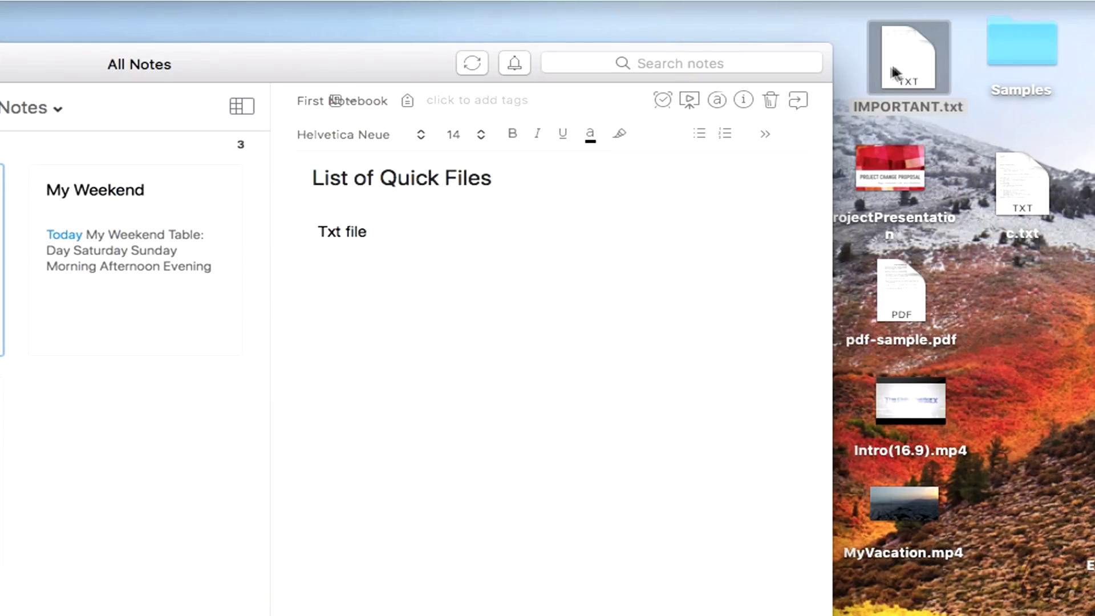
Attach IMPORTANT.txt, Bassline12.wav, Intro(16.9).mp4, pdf-sample.pdf and the beach photo under their headings
drag(908, 57, 420, 254)
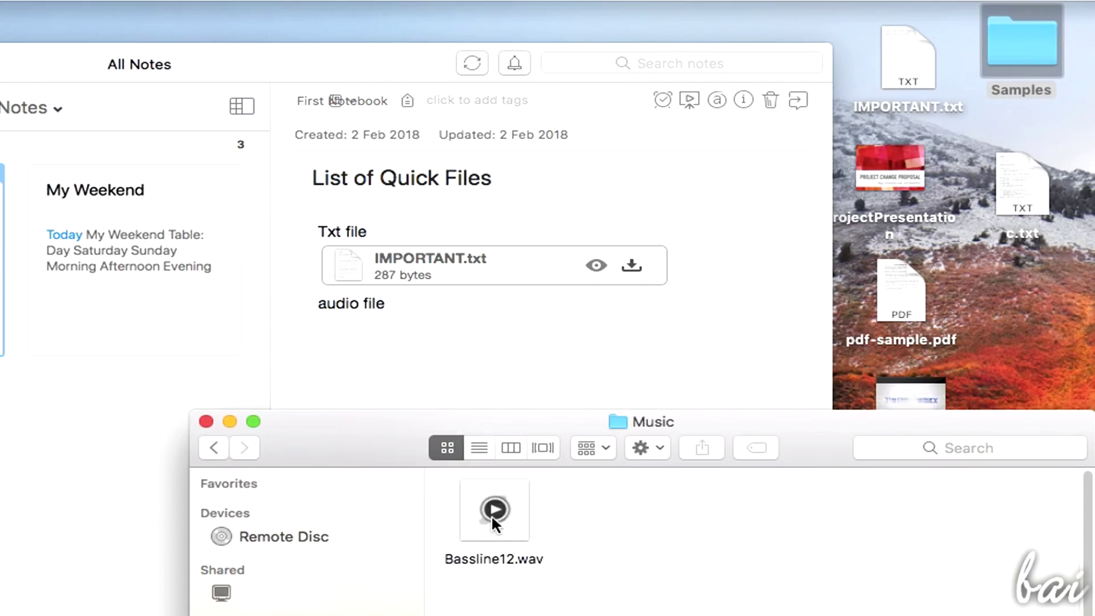
drag(491, 514, 374, 312)
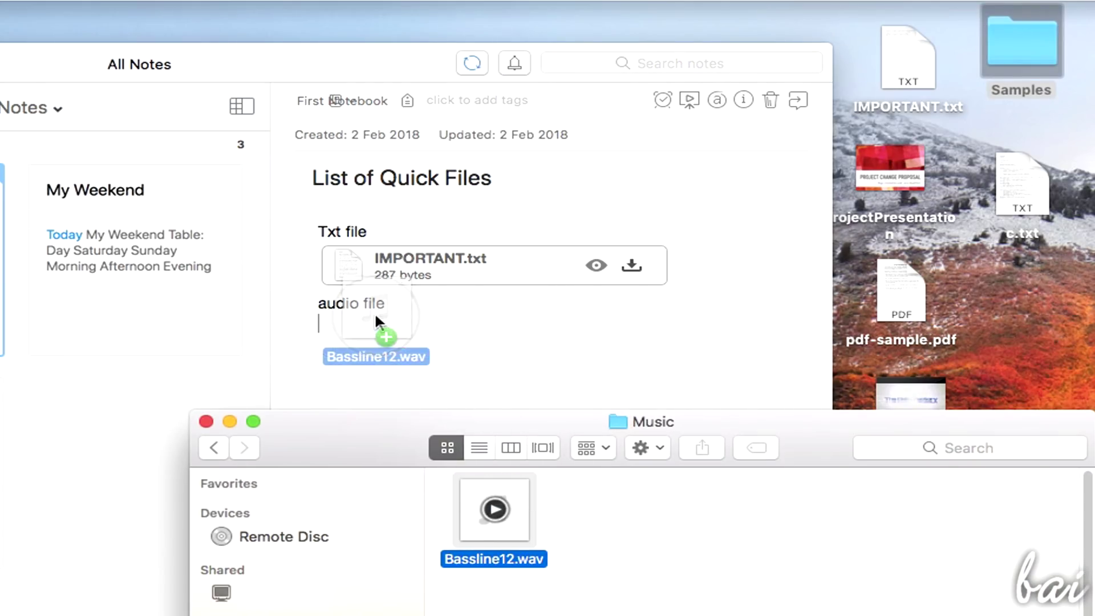
drag(375, 312, 375, 313)
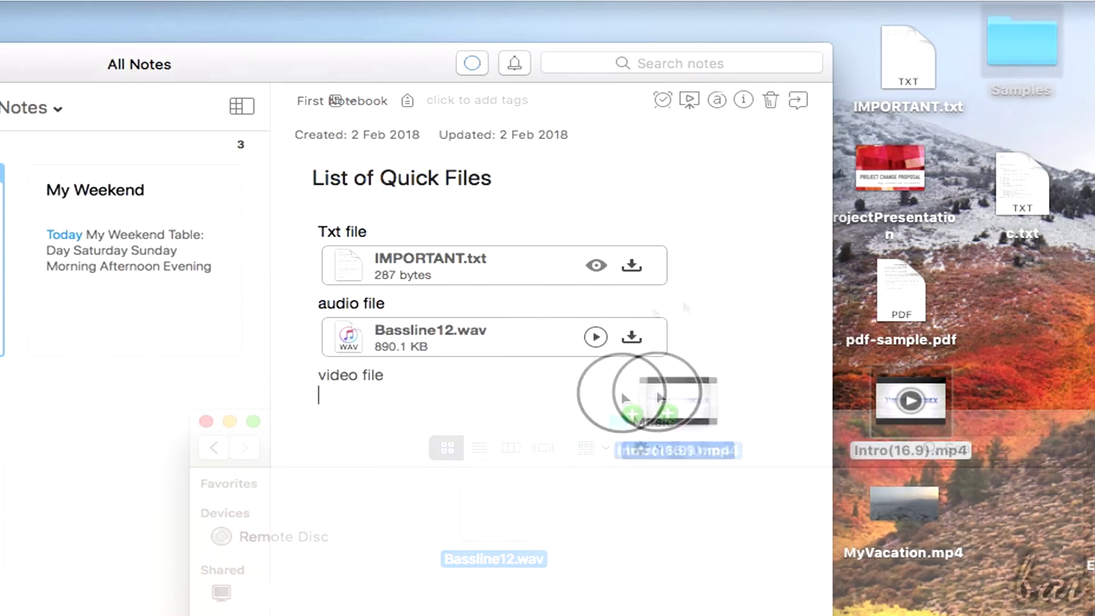
drag(620, 389, 399, 394)
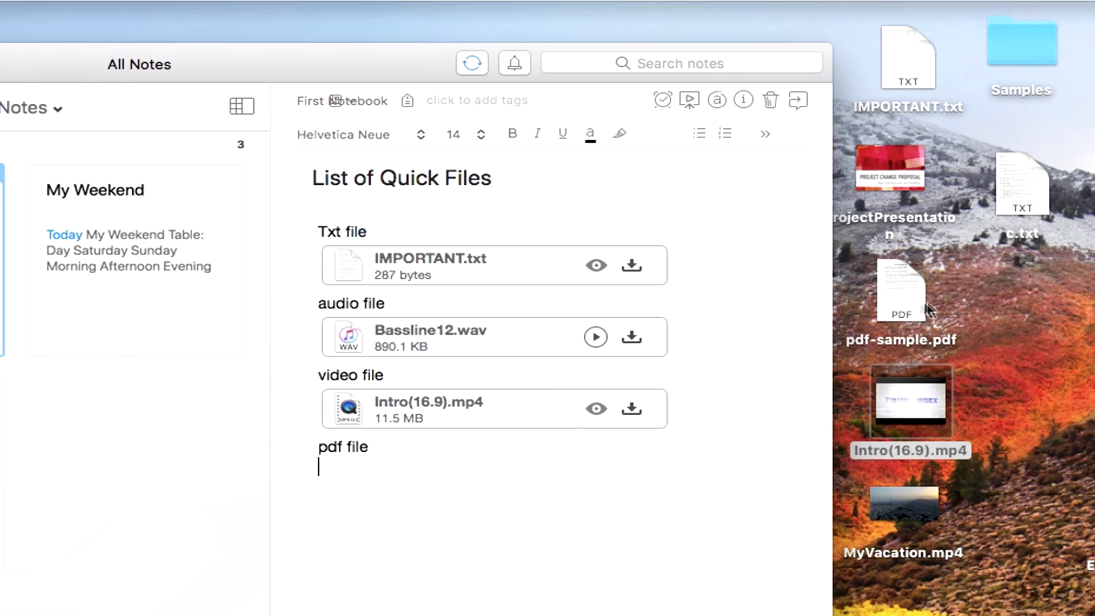
drag(901, 291, 397, 459)
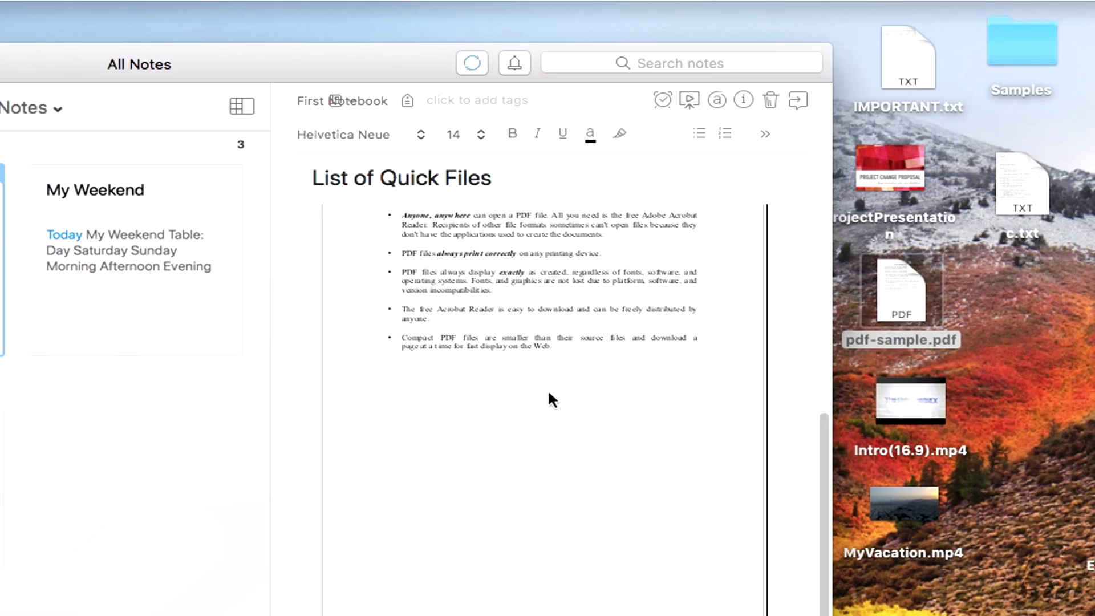
scroll(551, 400, up, 5)
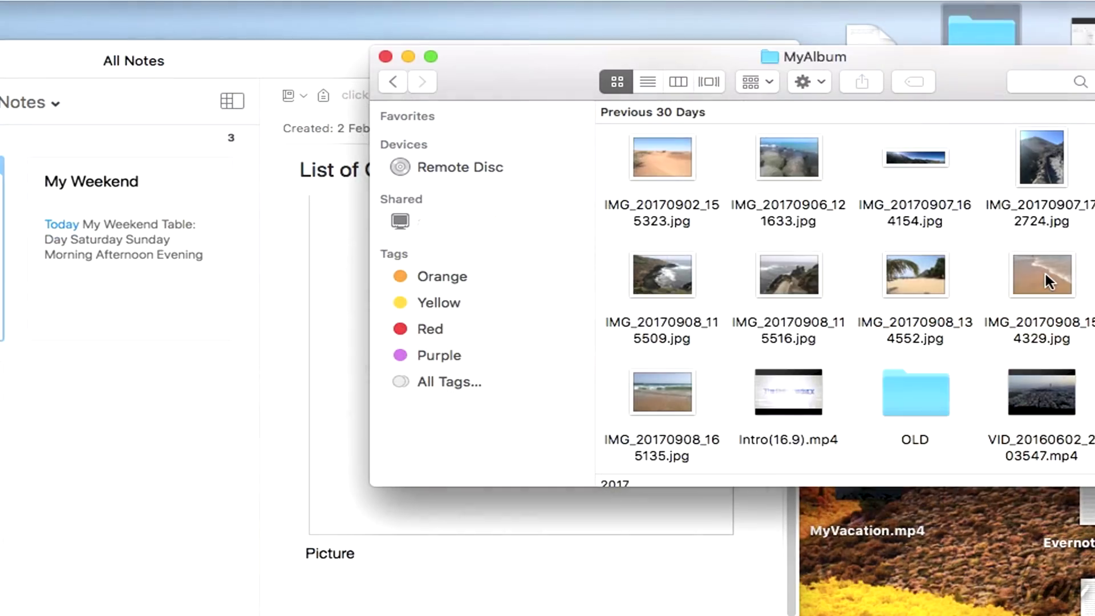
drag(1049, 281, 405, 573)
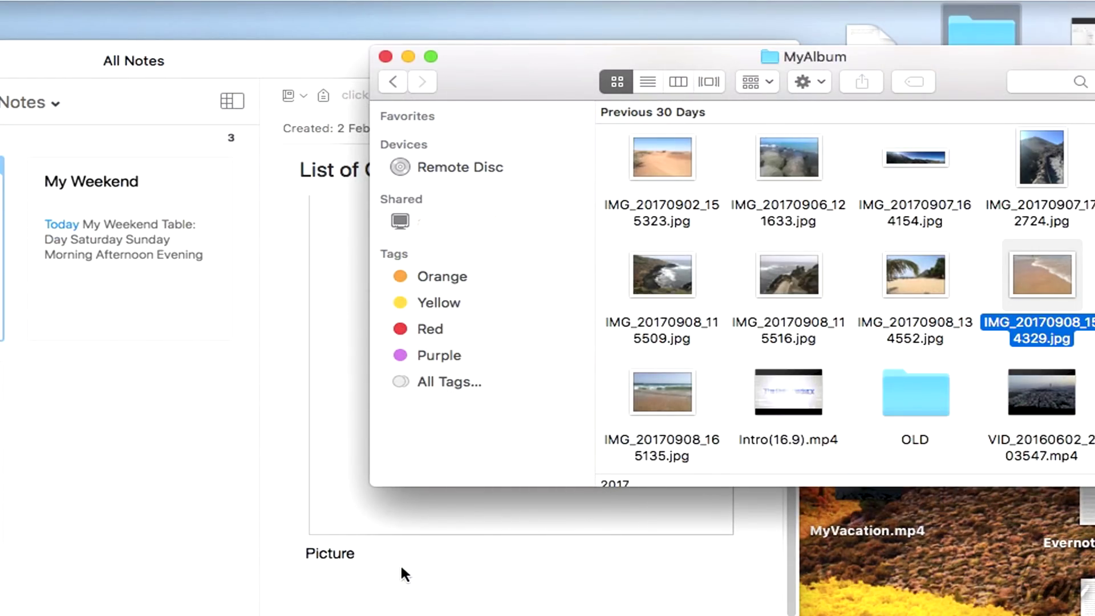
click(386, 56)
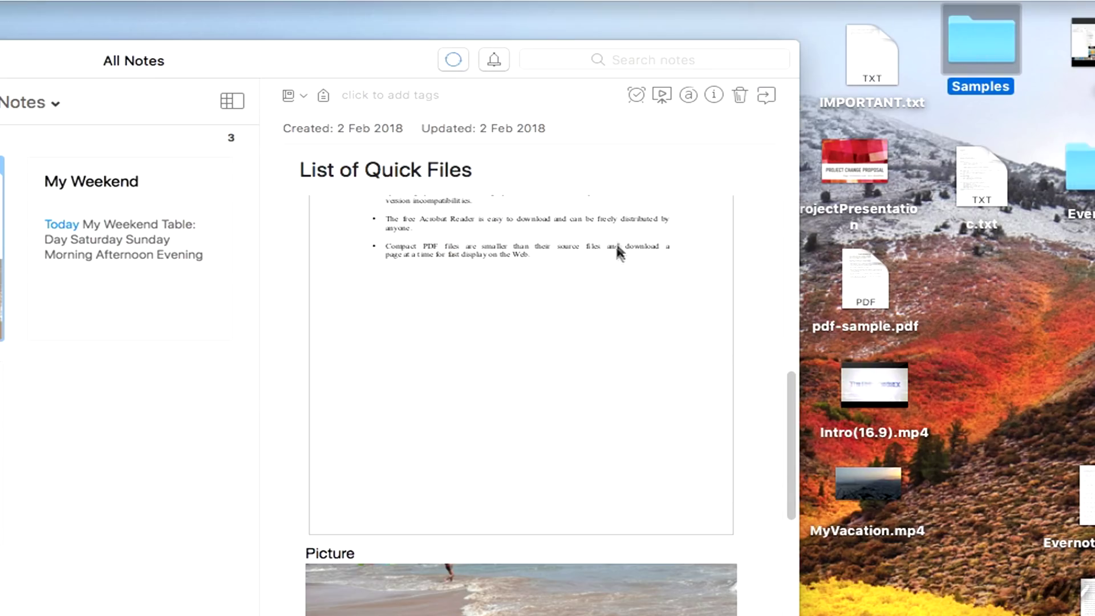
drag(789, 392, 781, 525)
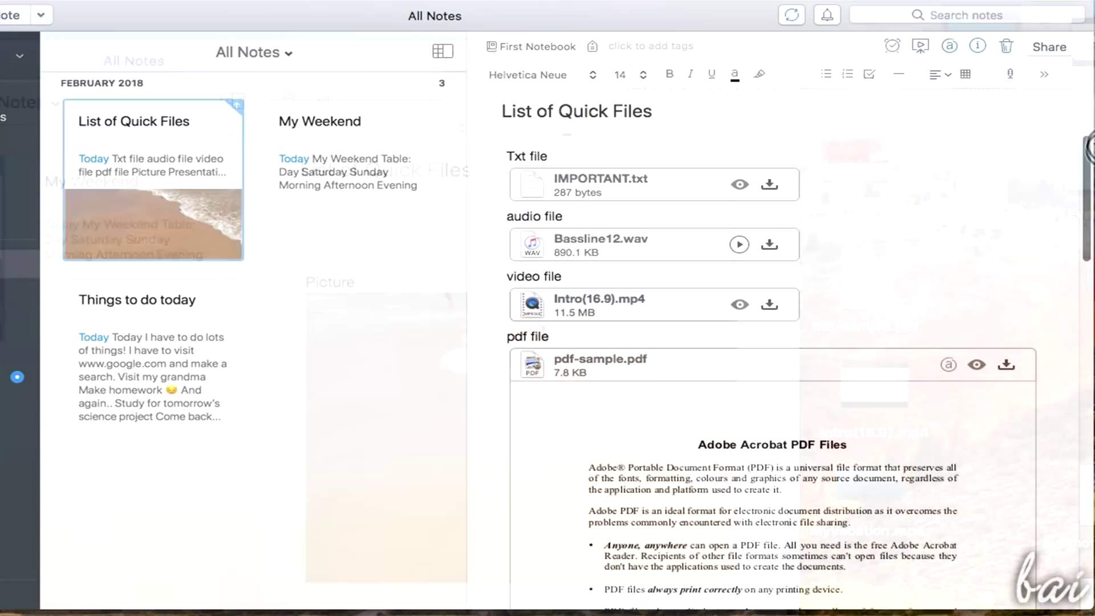
click(556, 148)
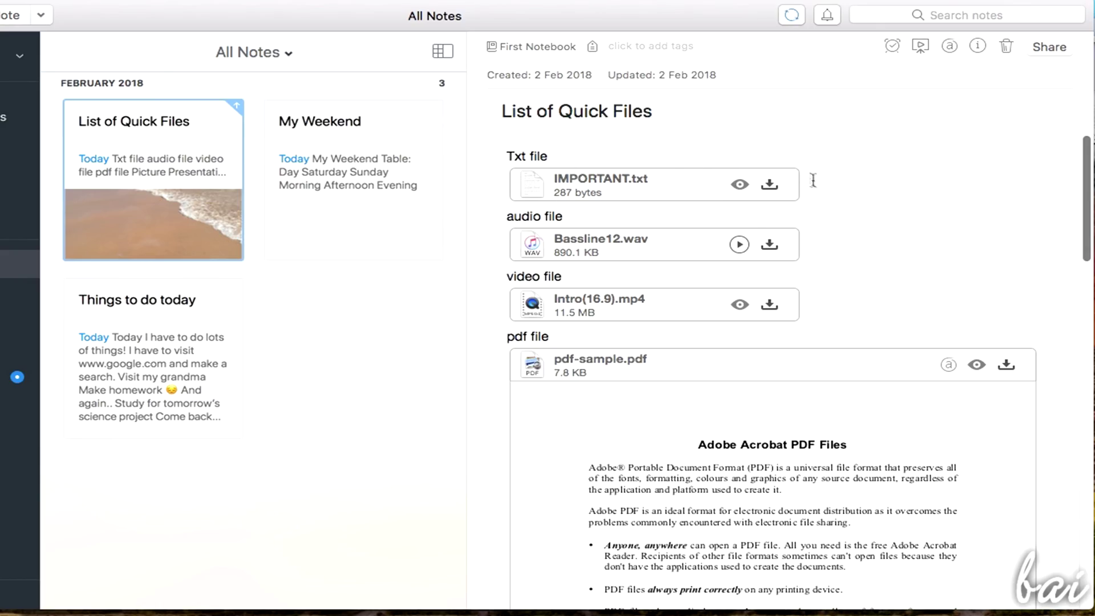
click(741, 185)
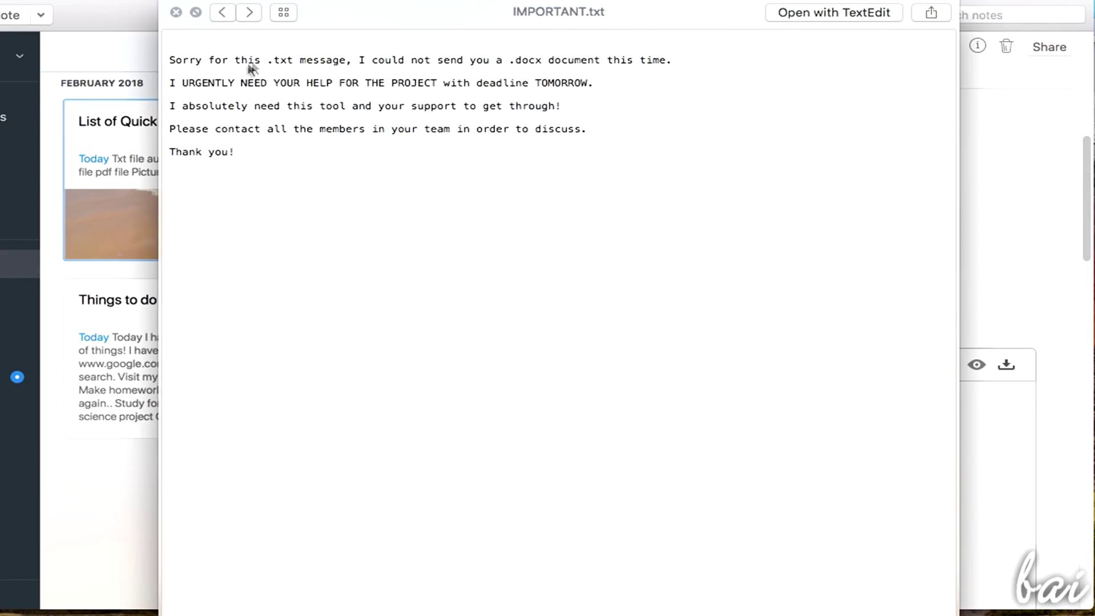
key(Escape)
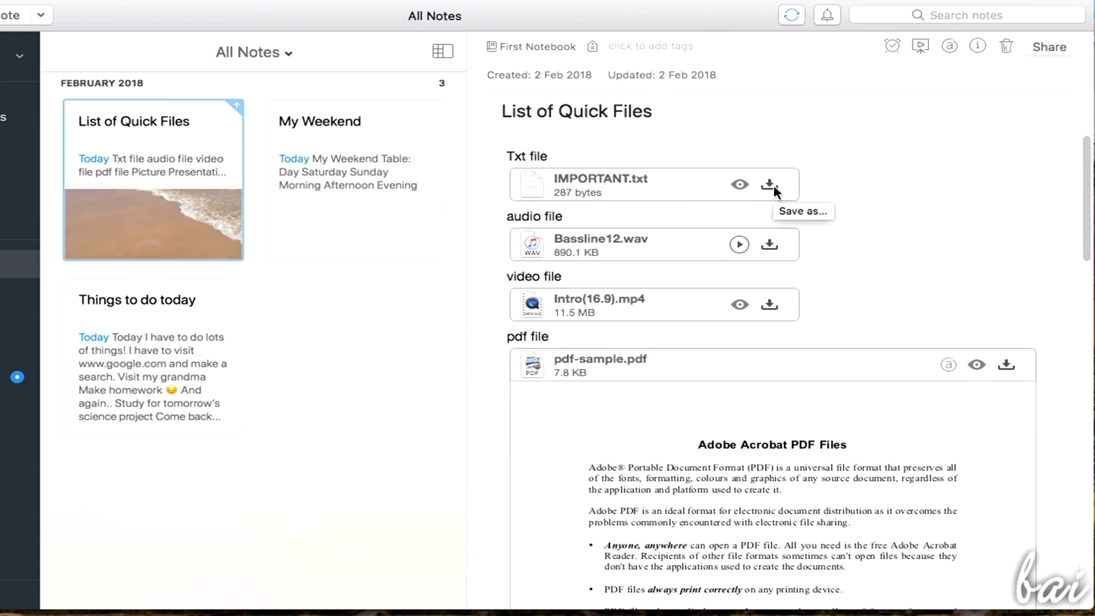
click(769, 185)
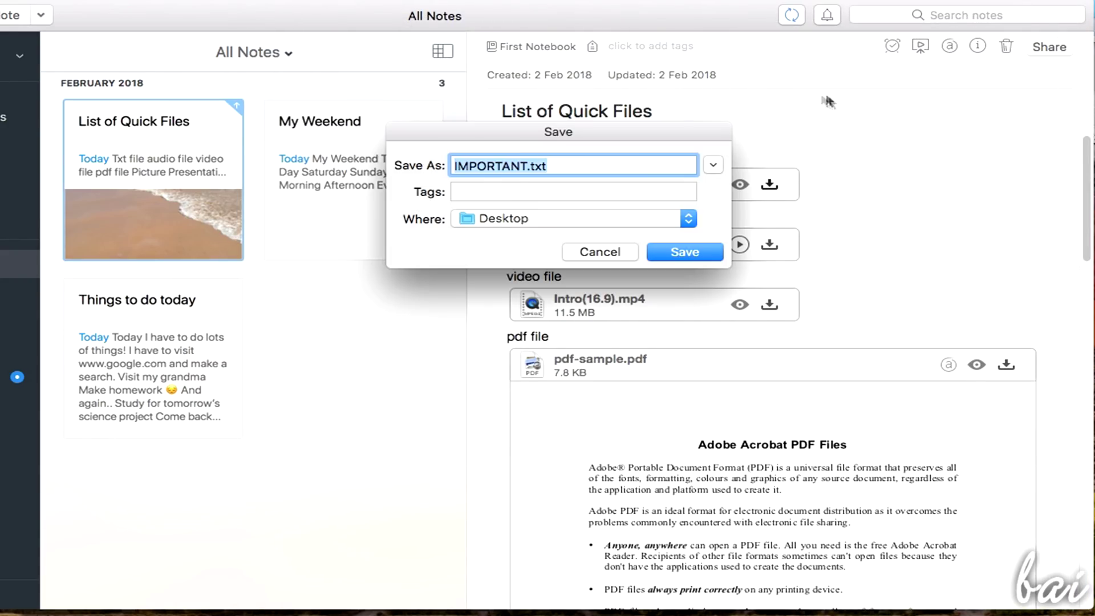
click(602, 253)
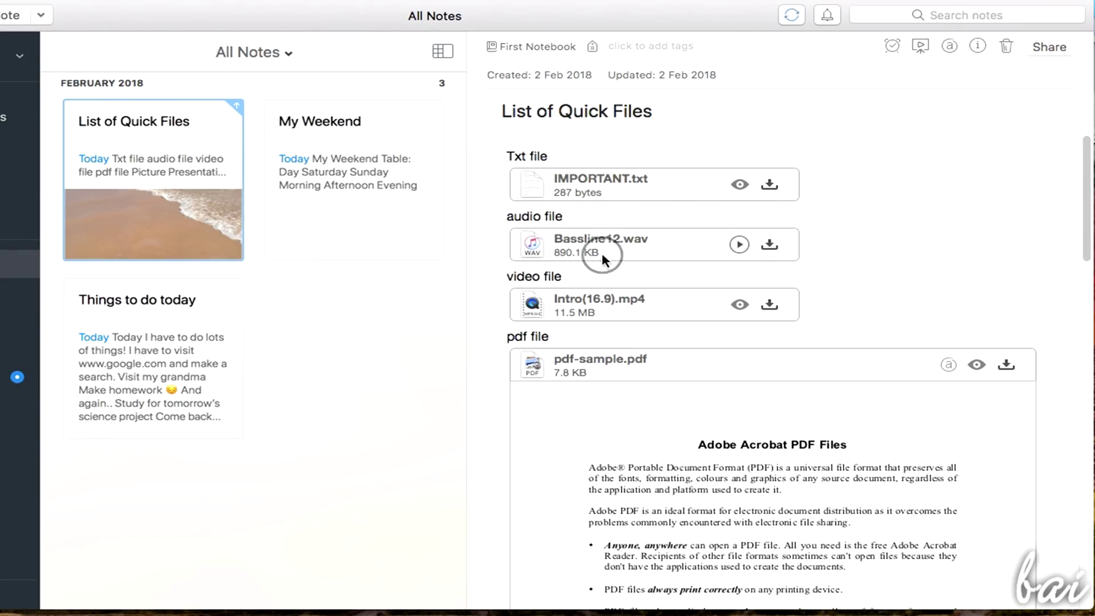
Play the Bassline12.wav attachment, then stop and close the playback
click(739, 246)
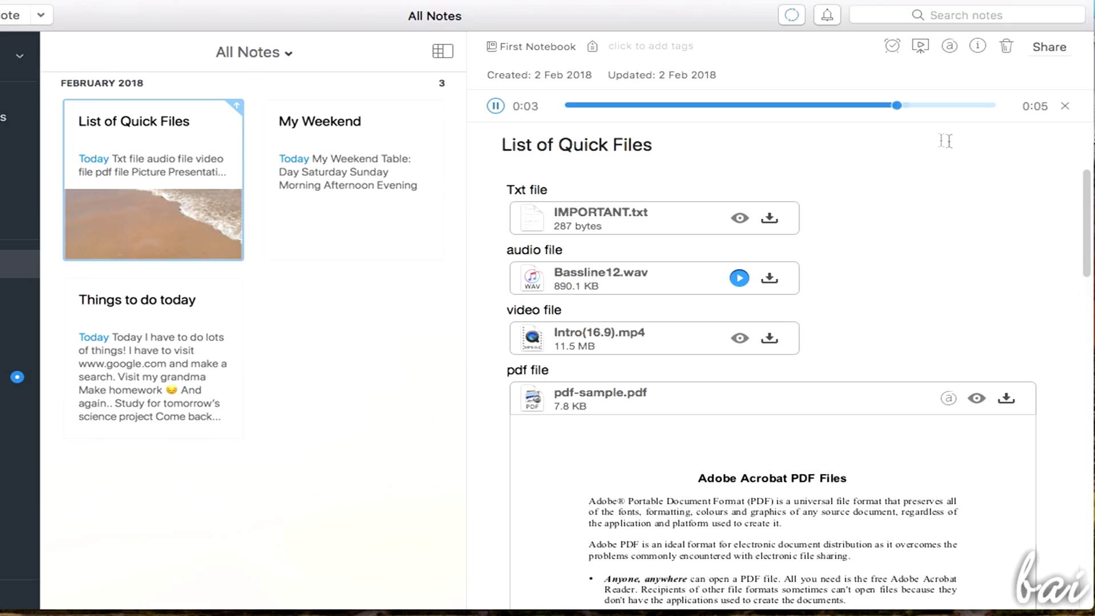
click(1067, 108)
scroll(570, 211, down, 10)
View the beach picture full size, then drag its corner to shrink it slightly
click(570, 212)
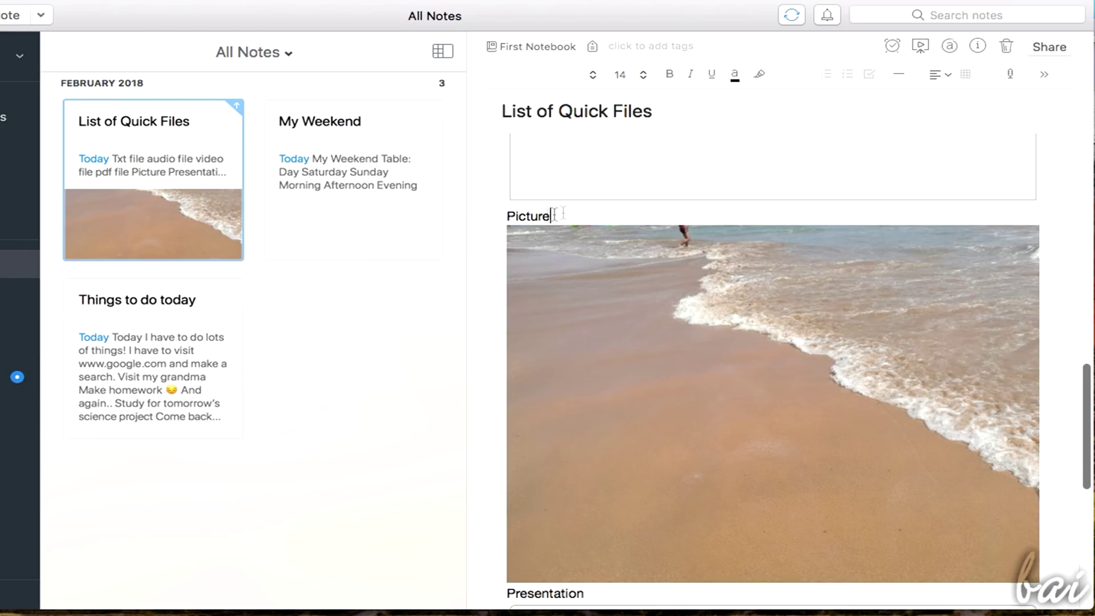
click(664, 301)
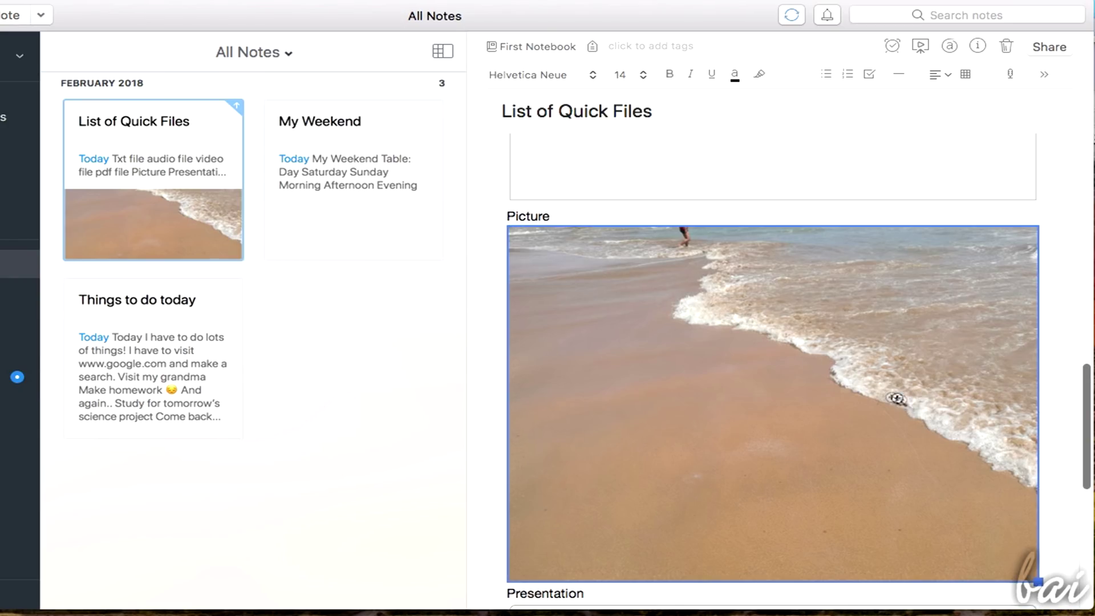
click(806, 372)
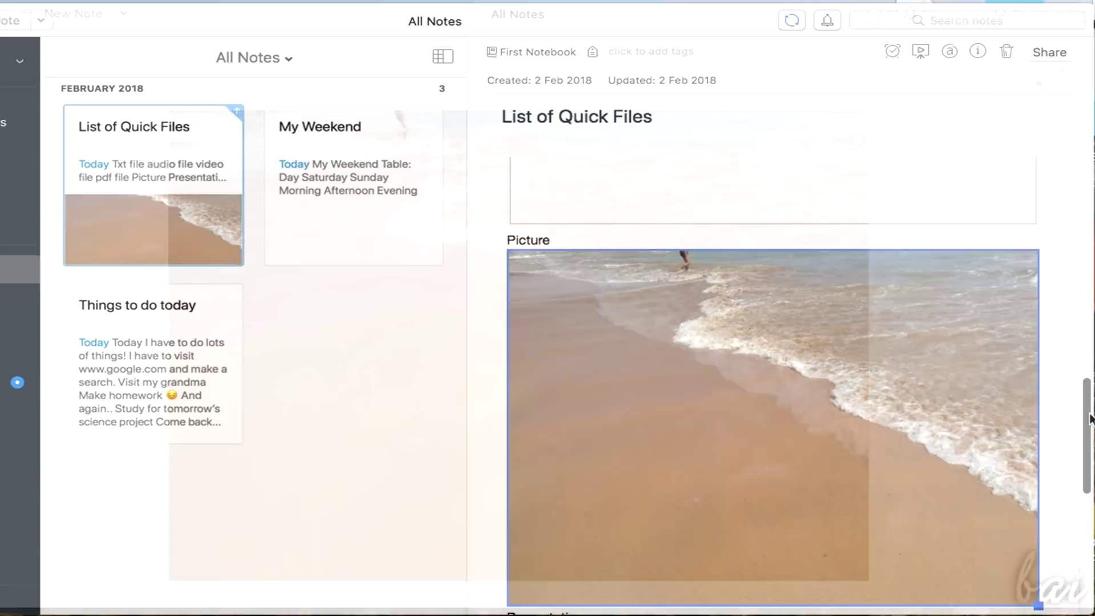
scroll(1087, 422, down, 2)
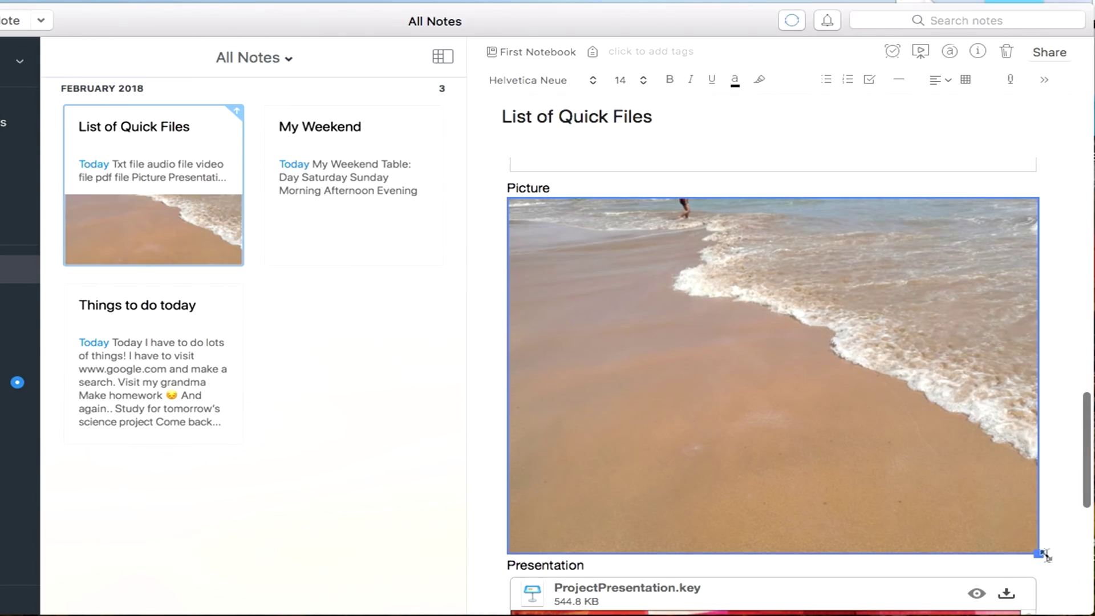
drag(1038, 556, 1022, 374)
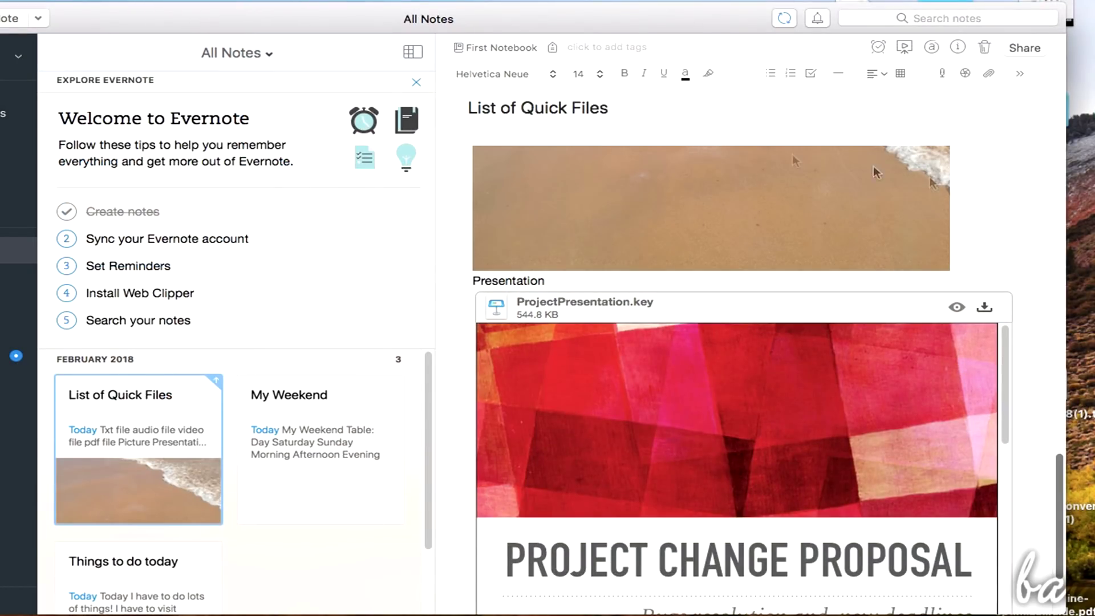
Open pdf-sample.pdf for annotation, draw a pink arrow at the title and label it 'here'
scroll(629, 241, down, 3)
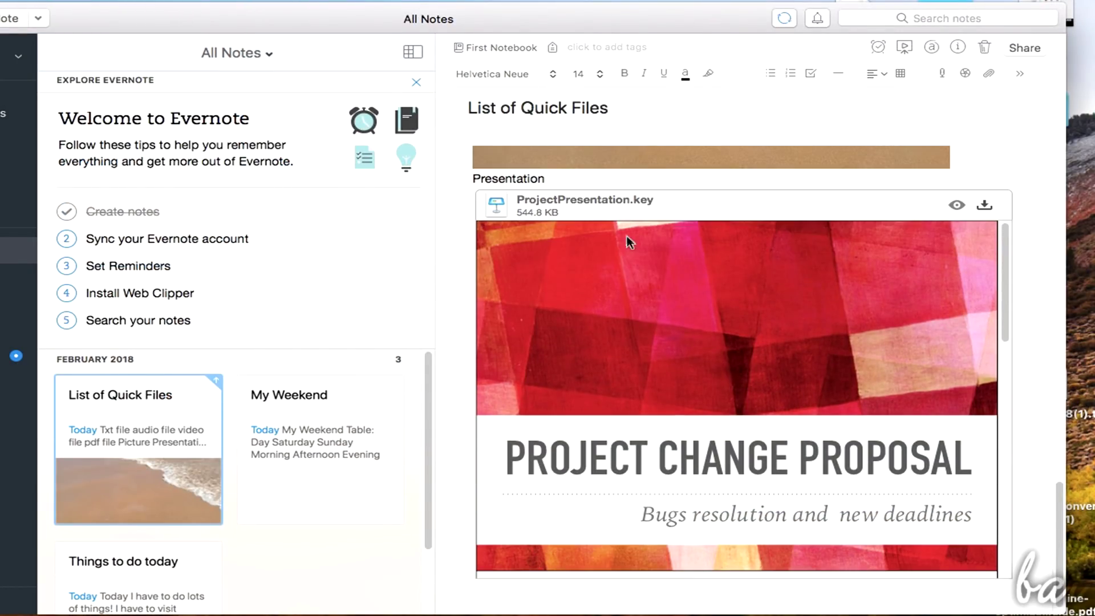
drag(1002, 265, 1000, 491)
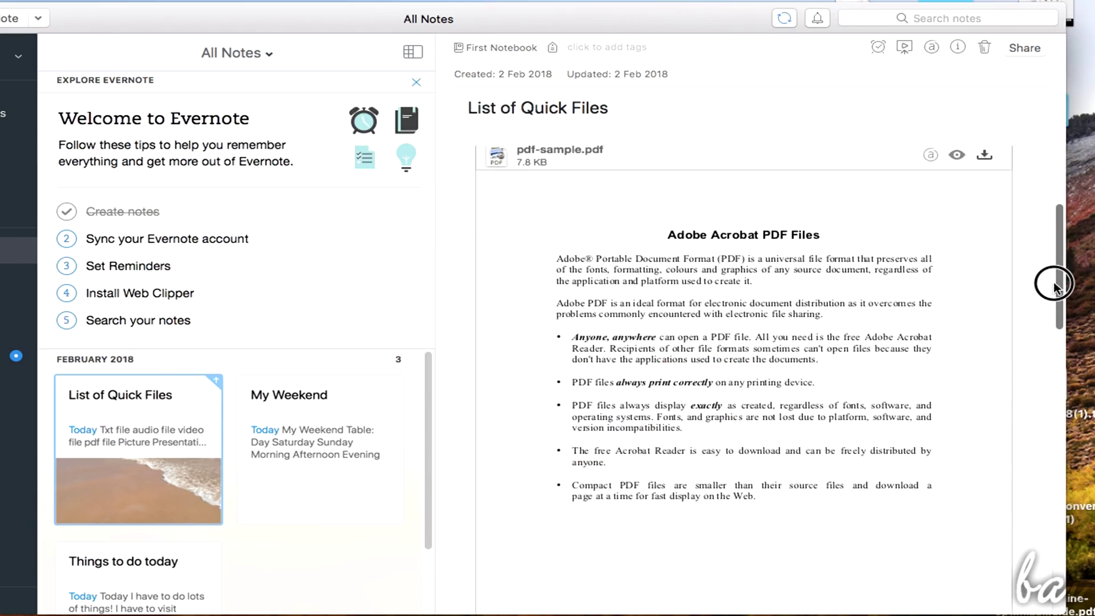
scroll(1056, 282, up, 1)
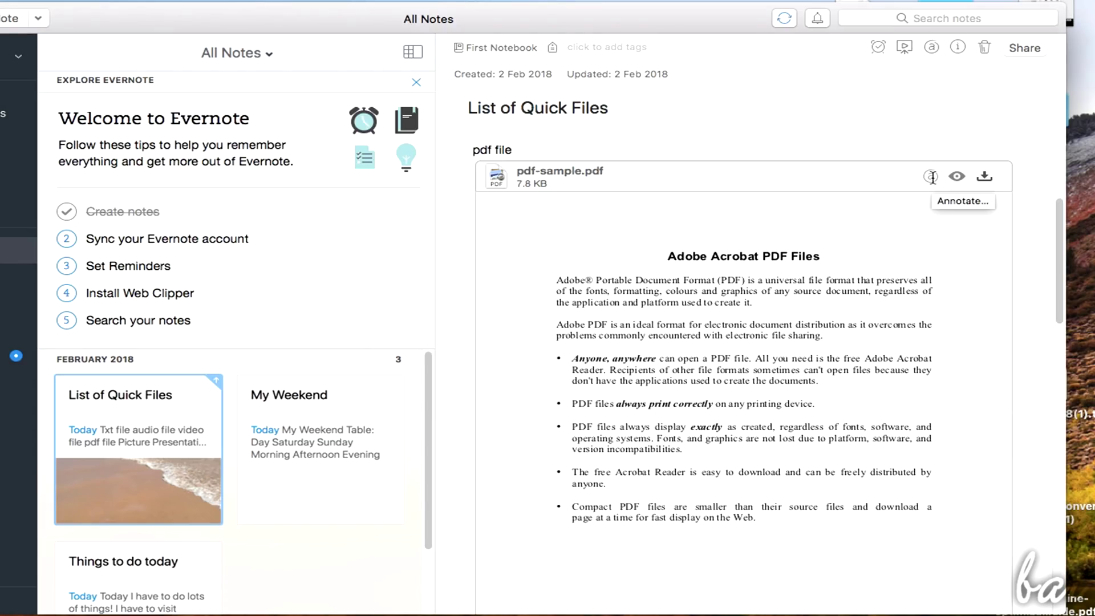
click(931, 177)
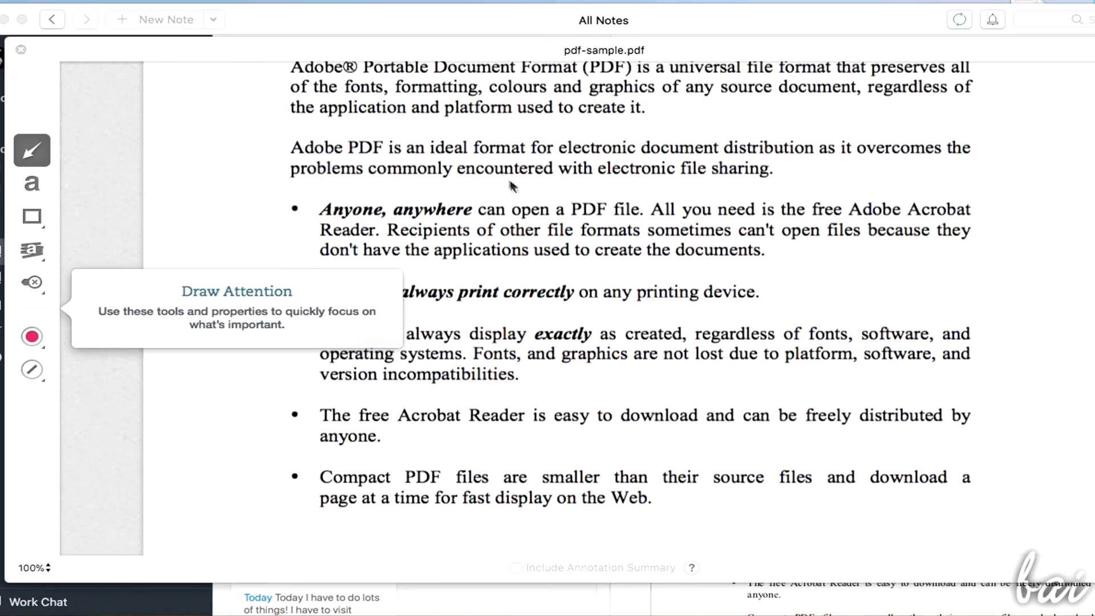
drag(188, 126, 327, 192)
click(32, 182)
click(162, 102)
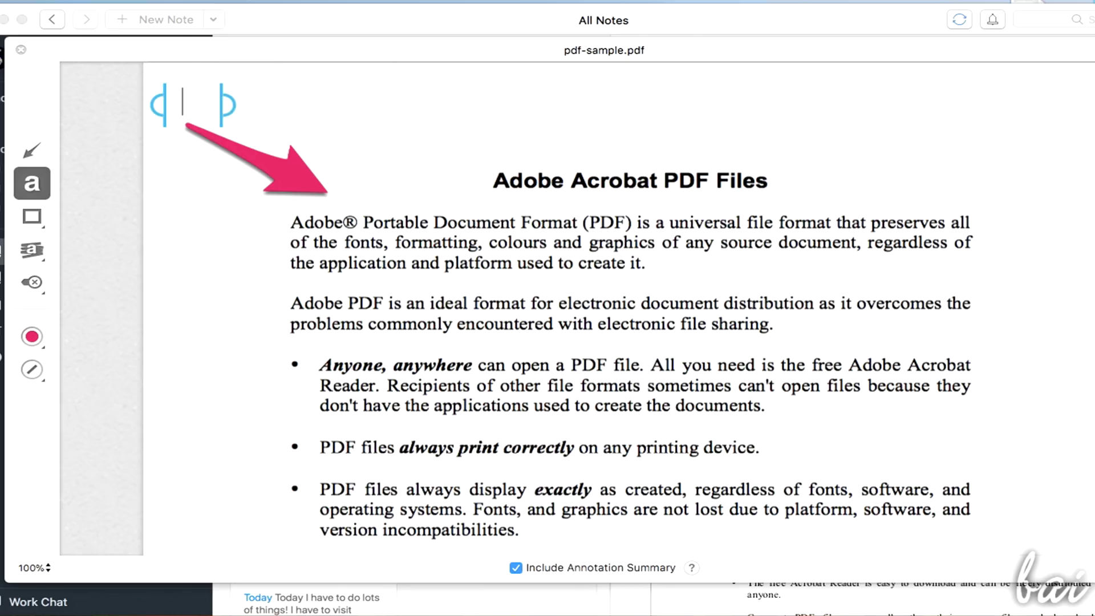
text(here)
Box the second paragraph and highlight part of the first bullet in yellow
click(32, 216)
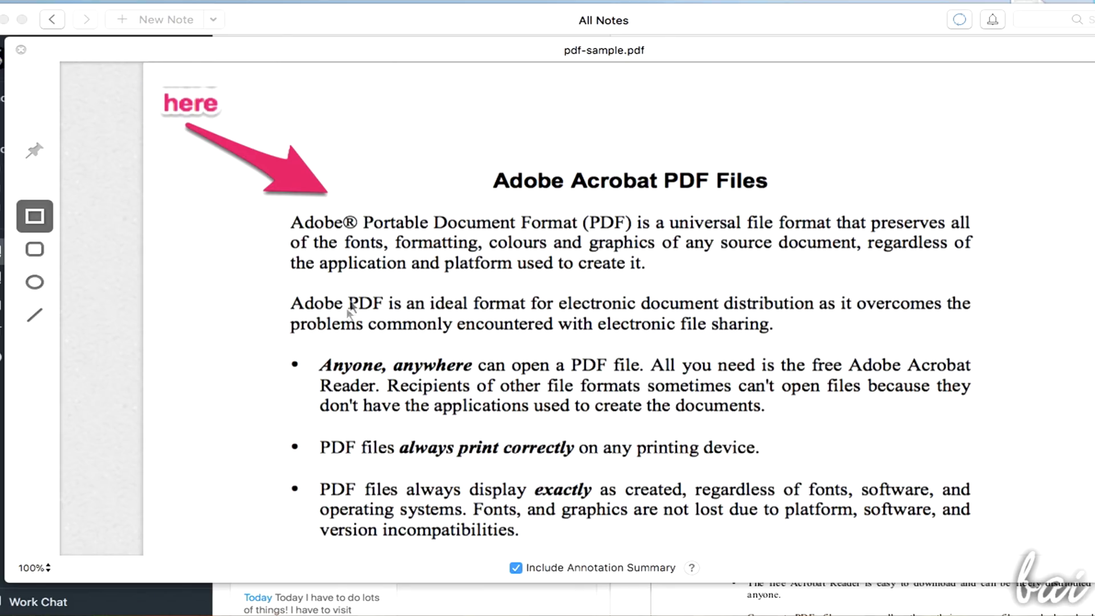
drag(279, 287, 989, 341)
key(h)
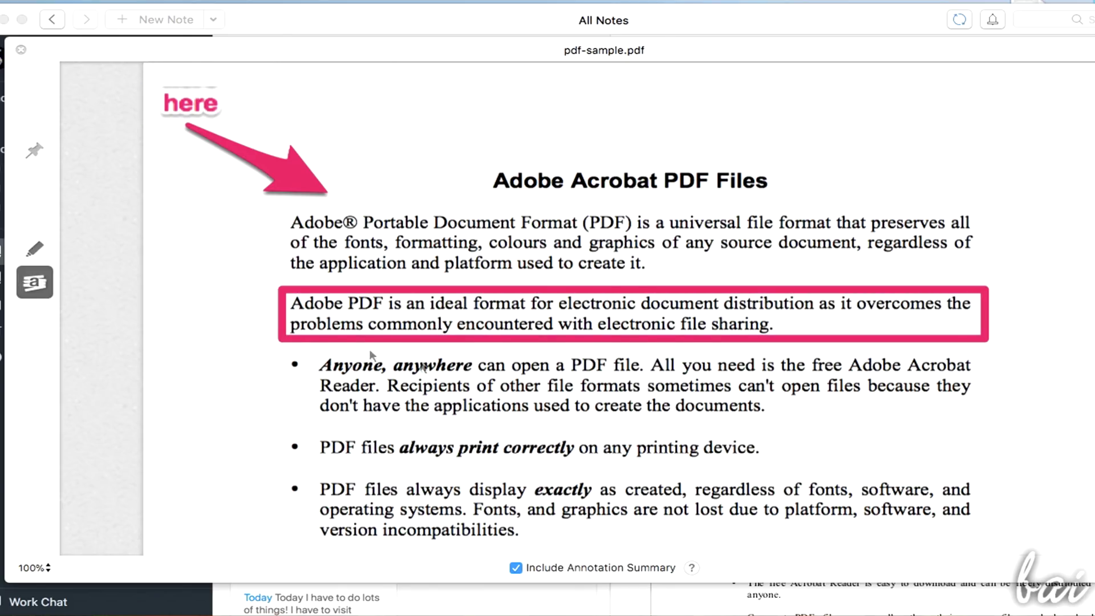
drag(402, 365, 548, 367)
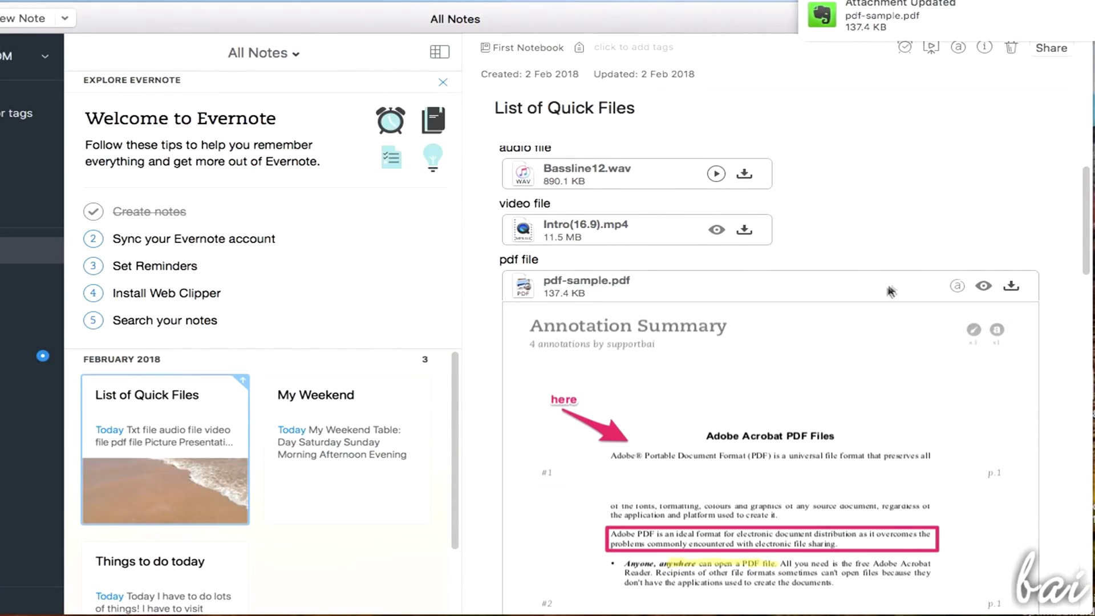
drag(1080, 212, 1085, 252)
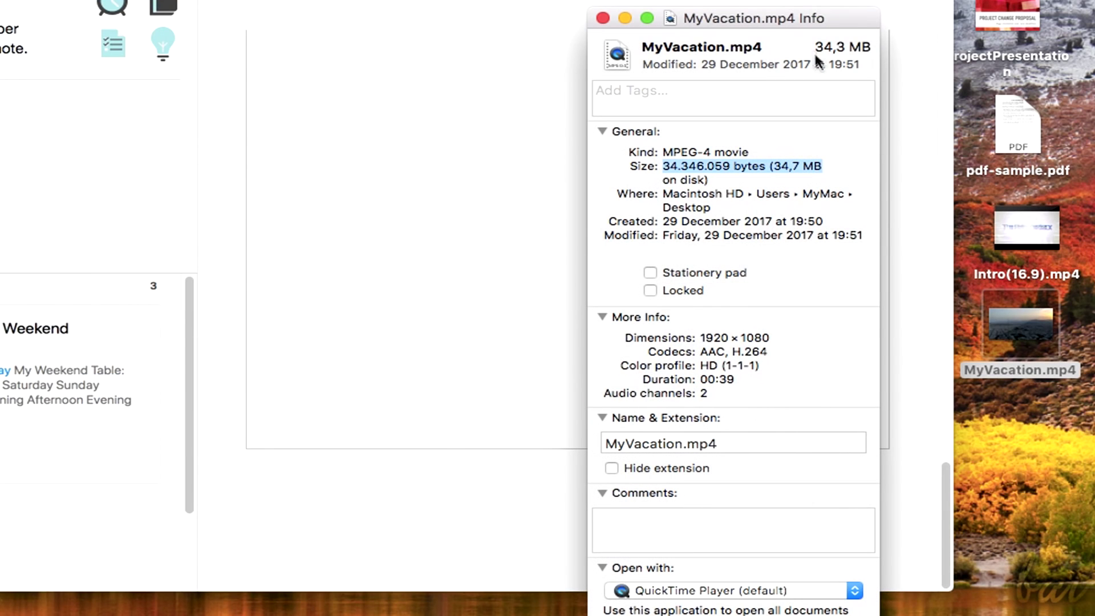
drag(816, 47, 856, 46)
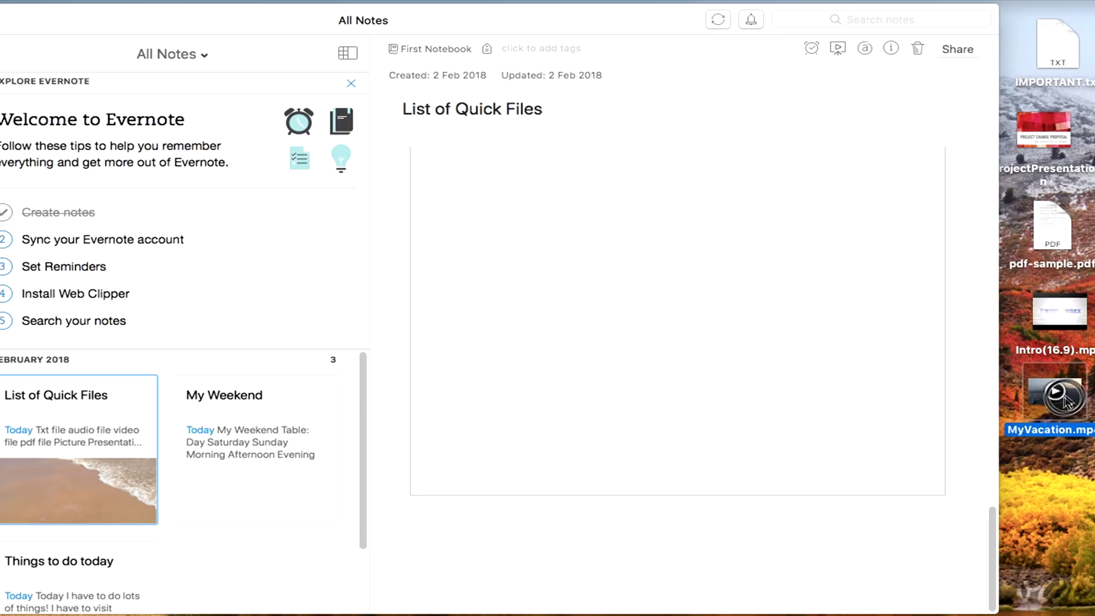
drag(1065, 400, 511, 548)
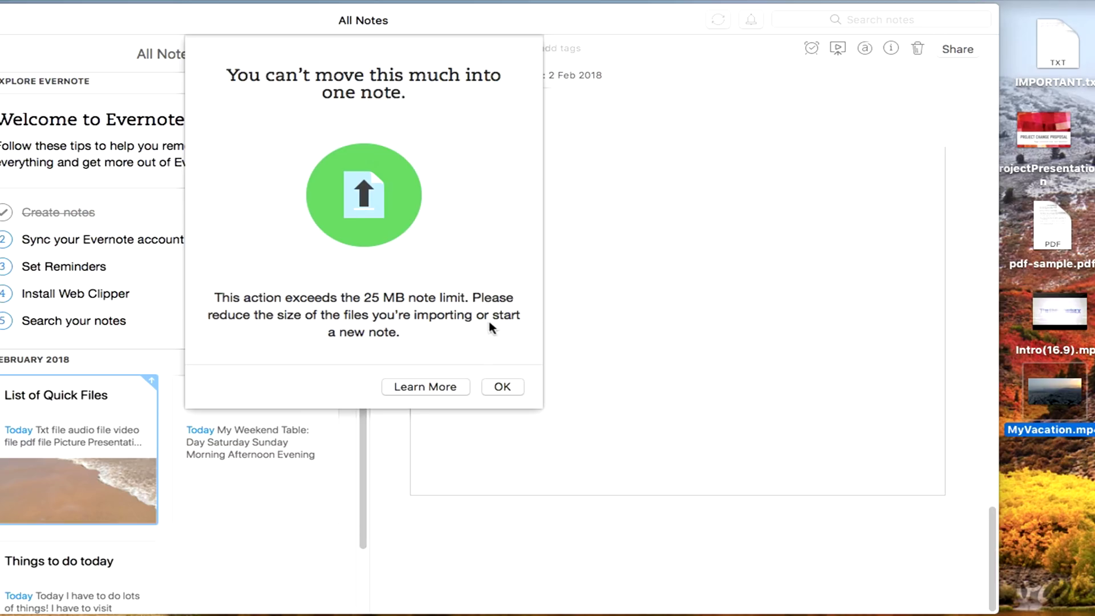
click(500, 387)
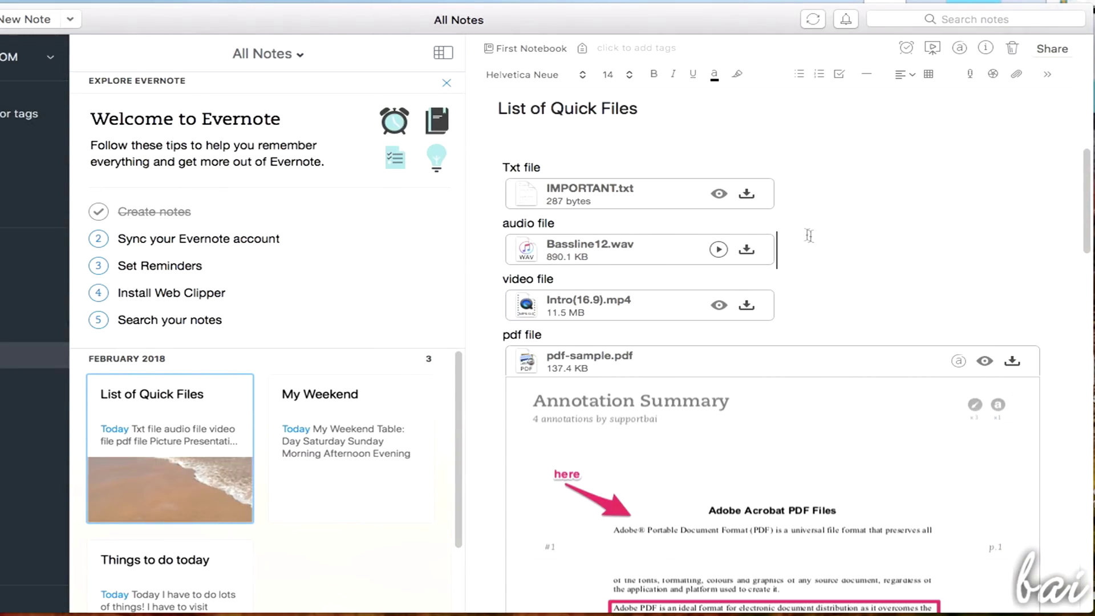
Move Bassline12.wav above the Txt file section, delete it, then undo the deletion
click(849, 188)
click(500, 192)
click(502, 221)
click(502, 341)
drag(565, 254, 565, 198)
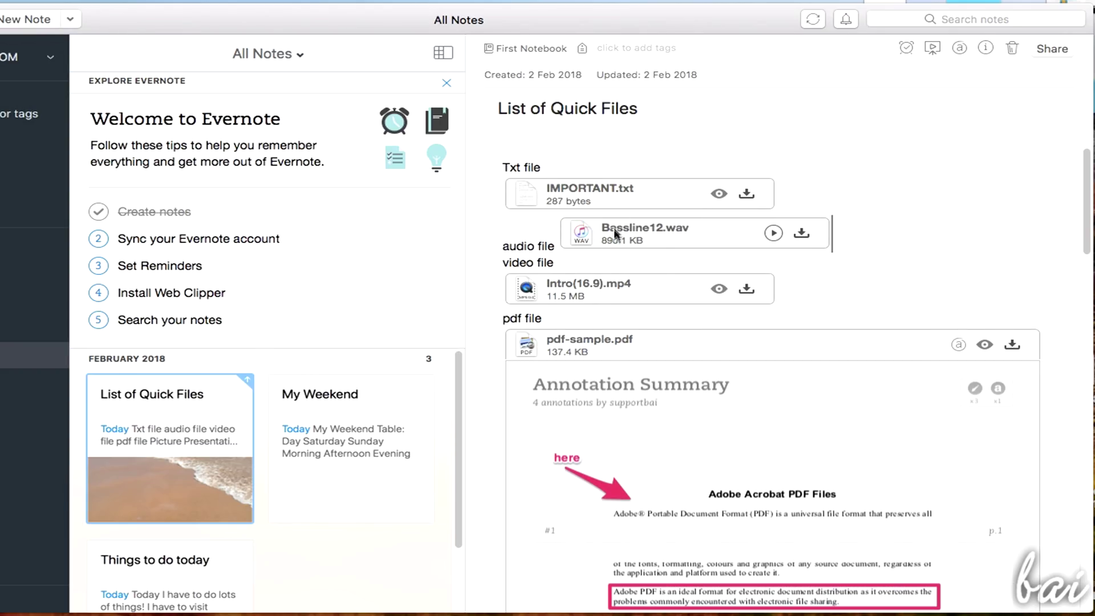
drag(613, 230, 727, 258)
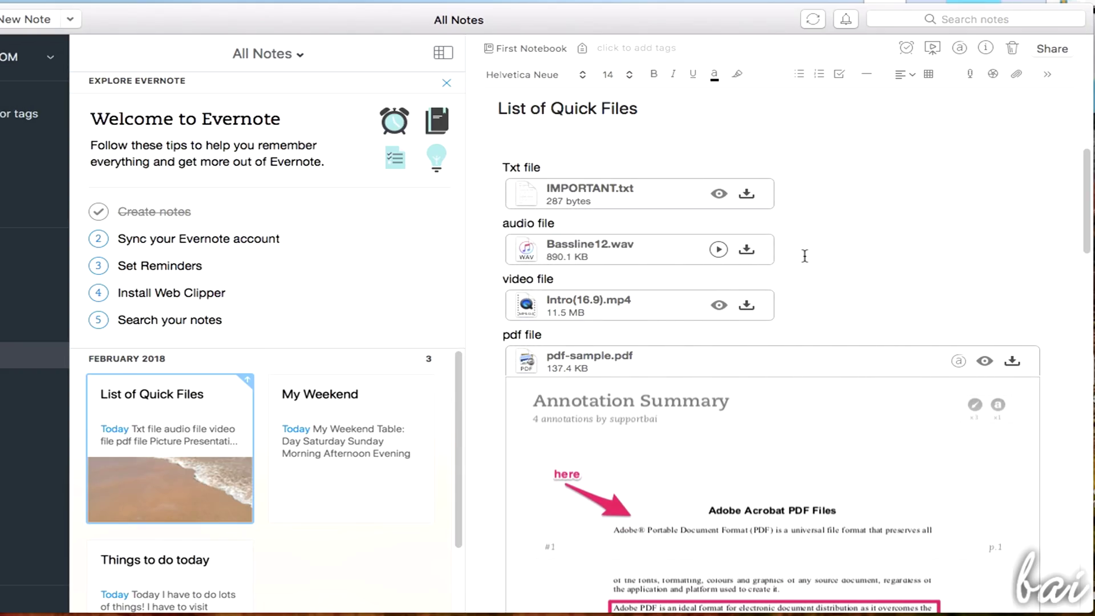
key(BackSpace)
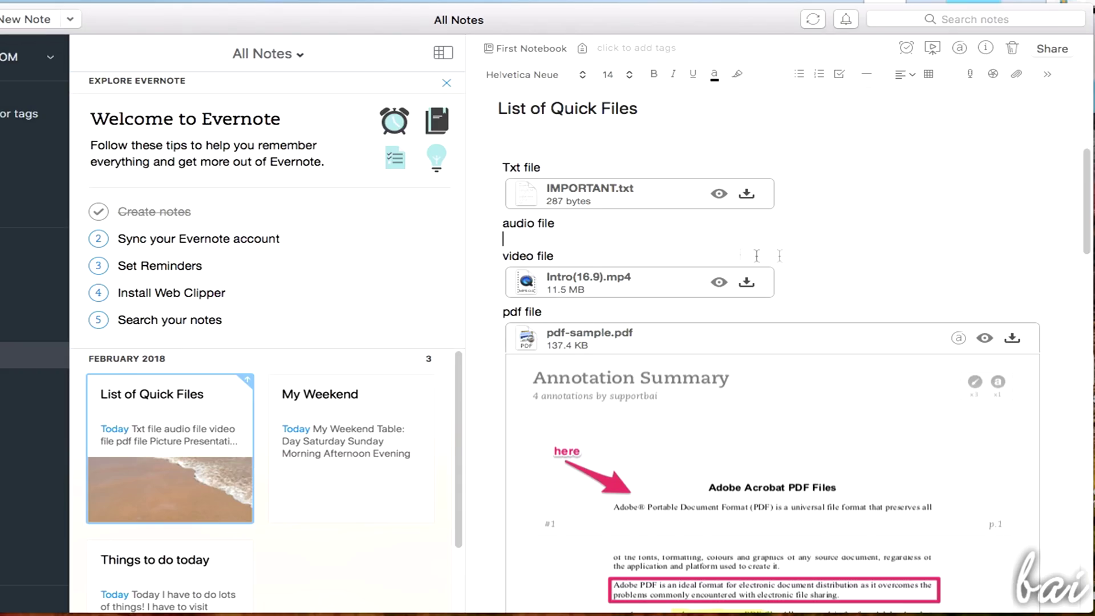
key(super+z)
Cut the Txt, audio and video file sections and paste them below pdf file
drag(795, 301, 505, 165)
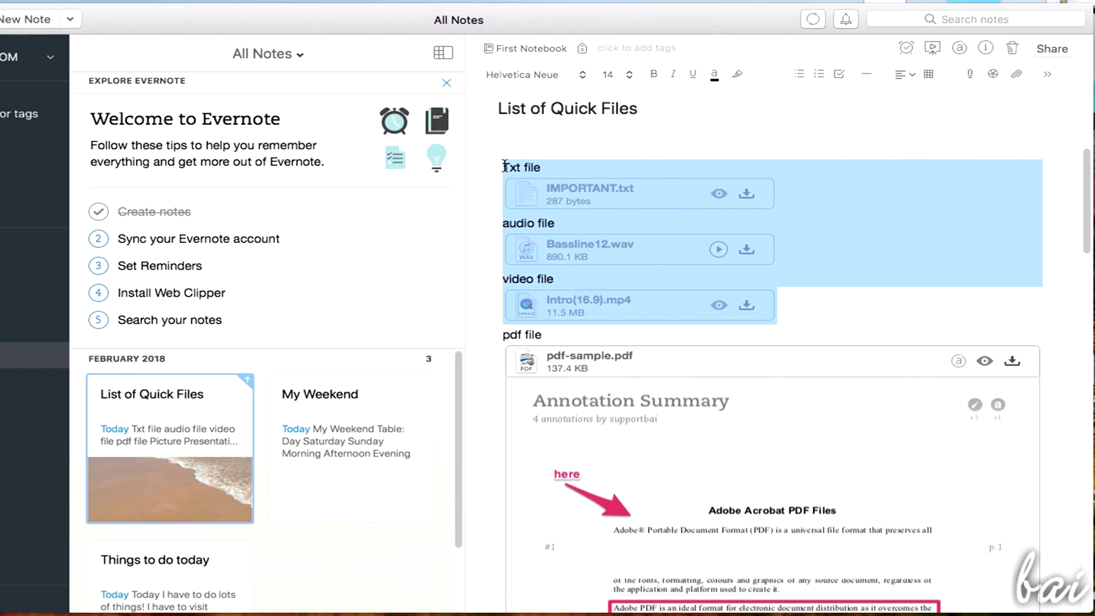
key(BackSpace)
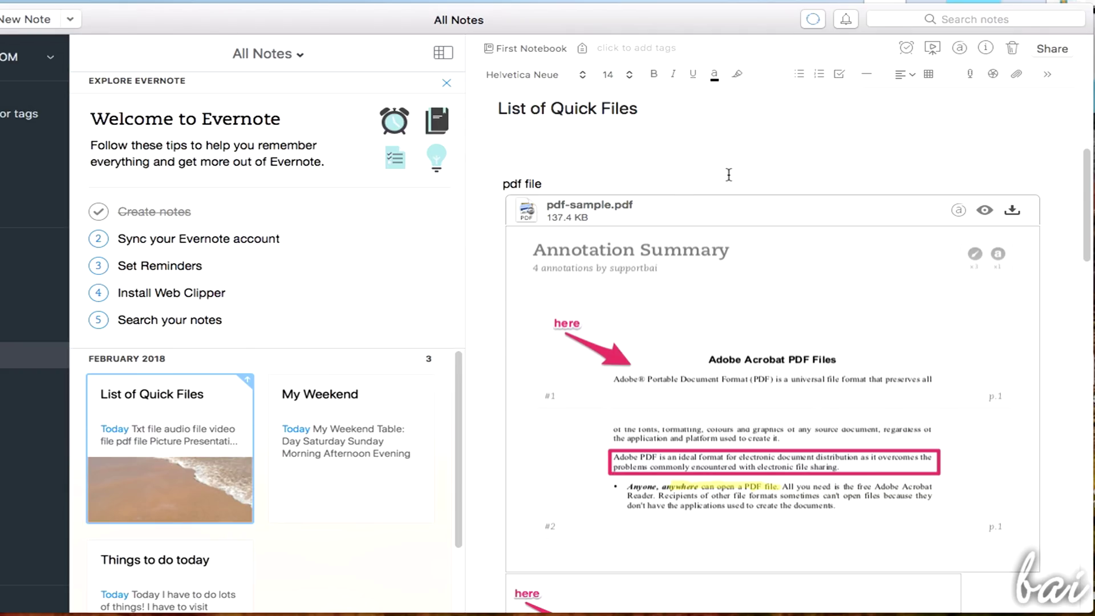
click(573, 184)
key(Return)
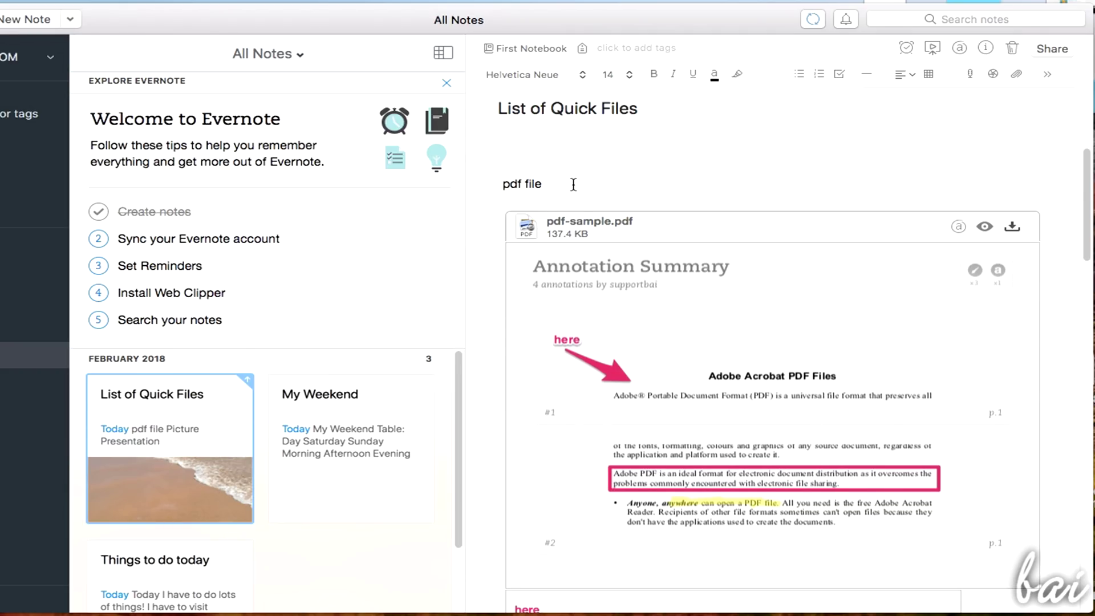
key(super+v)
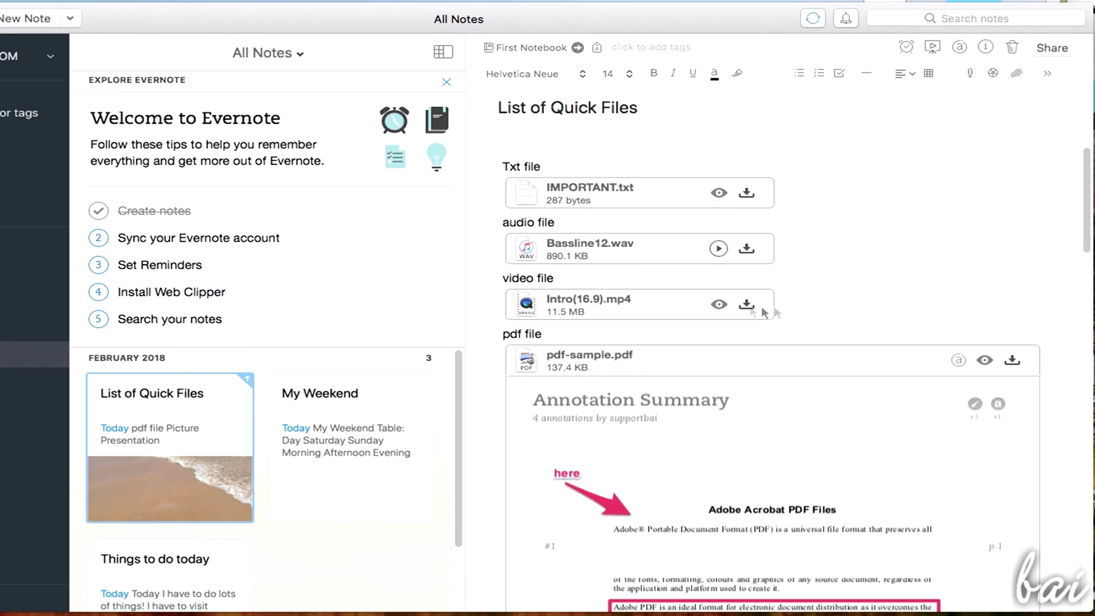
Delete the video attachment and label, then undo to restore Intro(16.9).mp4 under video file
click(790, 305)
key(BackSpace)
key(BackSpace)
key(BackSpace)
key(BackSpace)
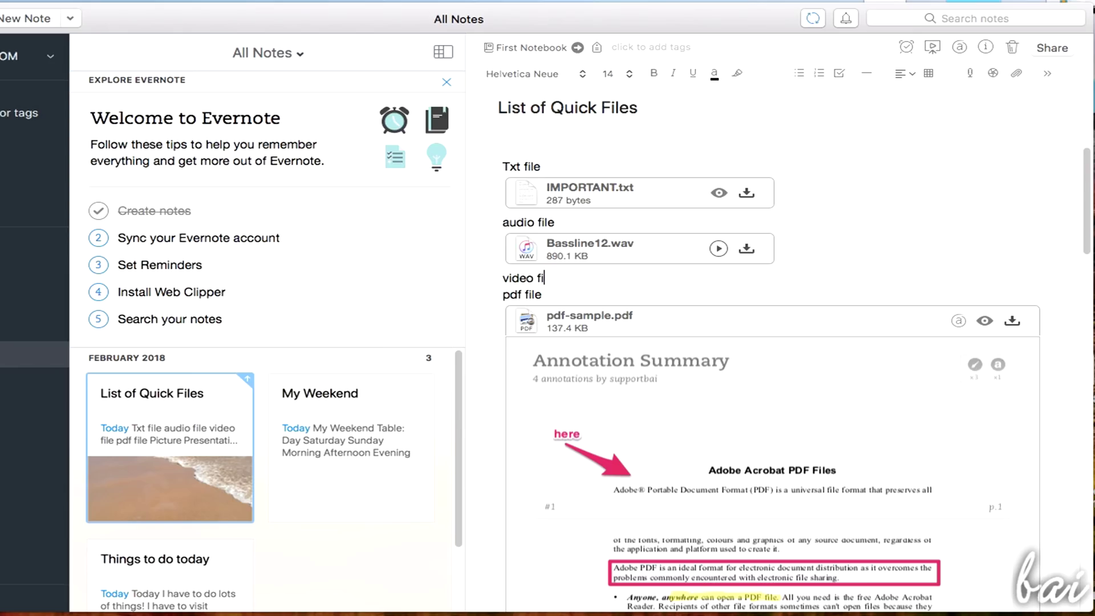
key(BackSpace)
key(BackSpace)
key(BackSpace)
key(BackSpace)
key(BackSpace)
key(BackSpace)
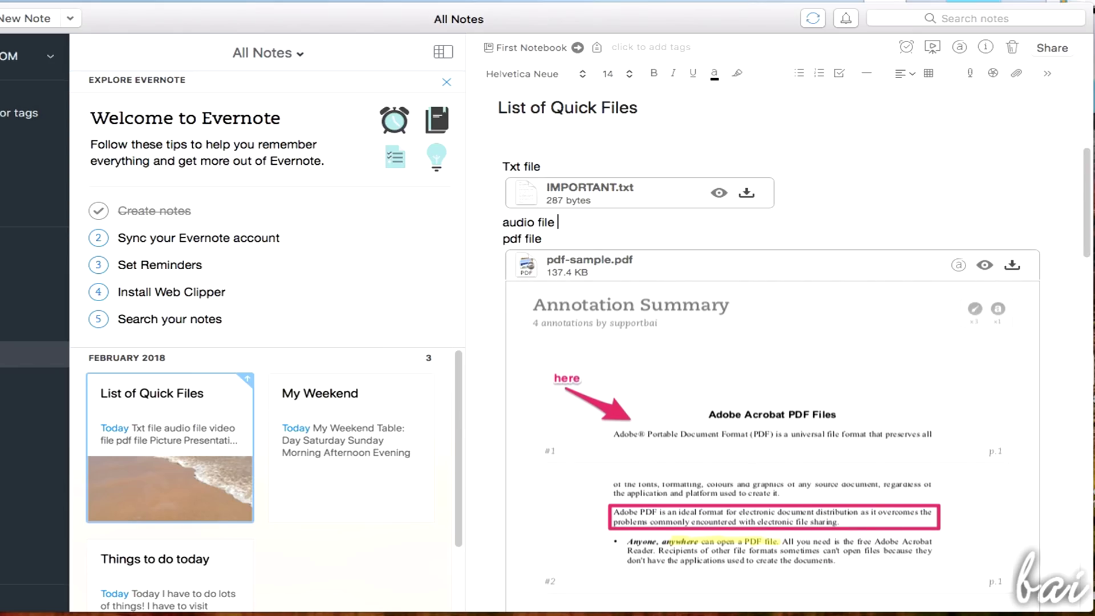
key(super+z)
key(super+z)
key(super+z)
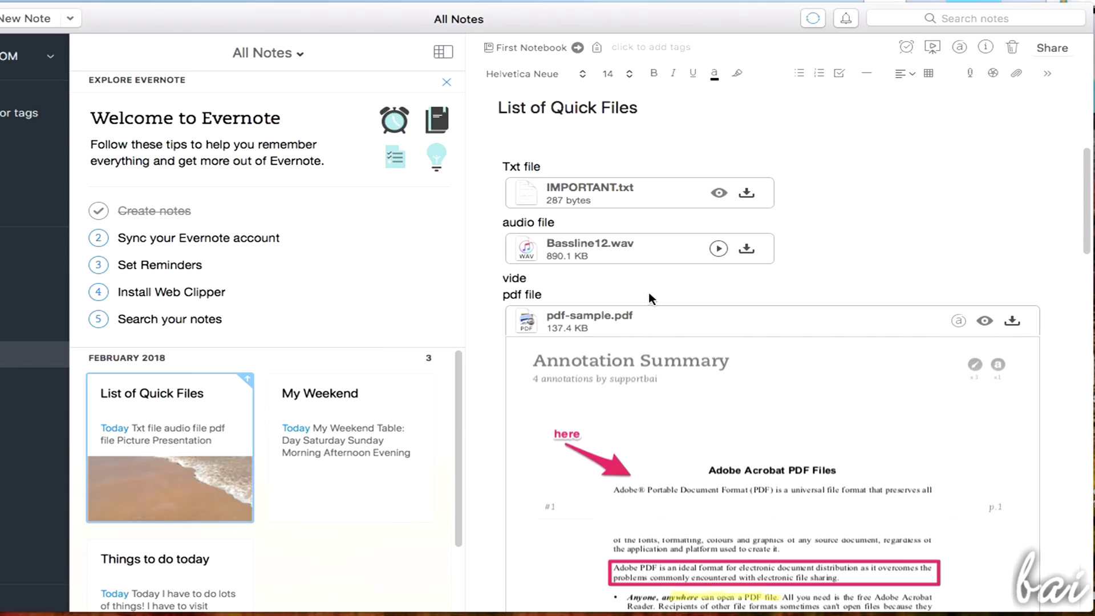
key(super+z)
key(super+z)
key(super+z)
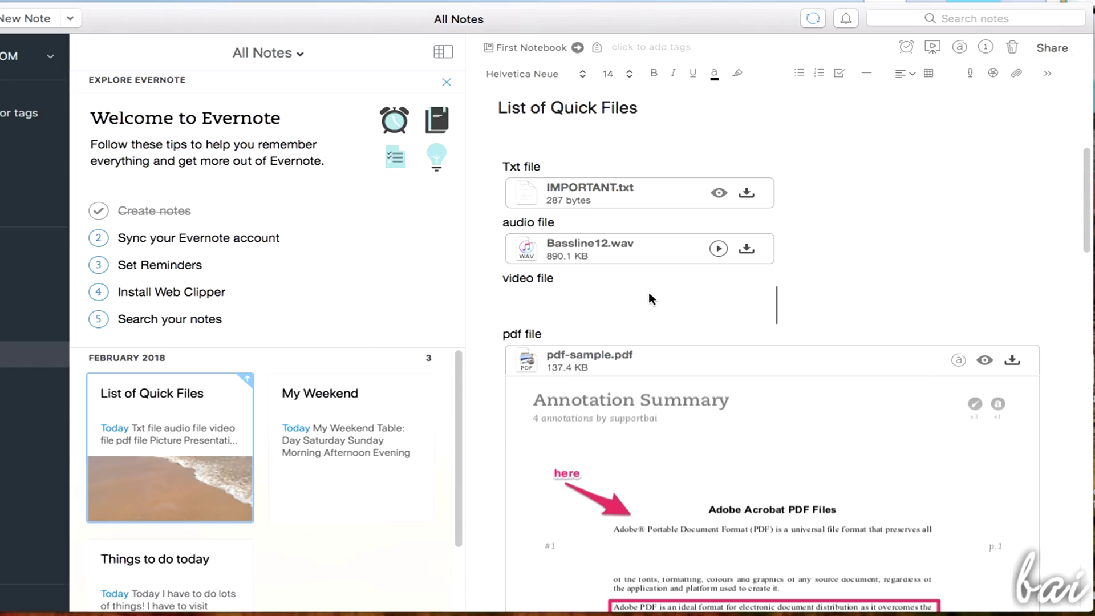
click(805, 231)
click(647, 162)
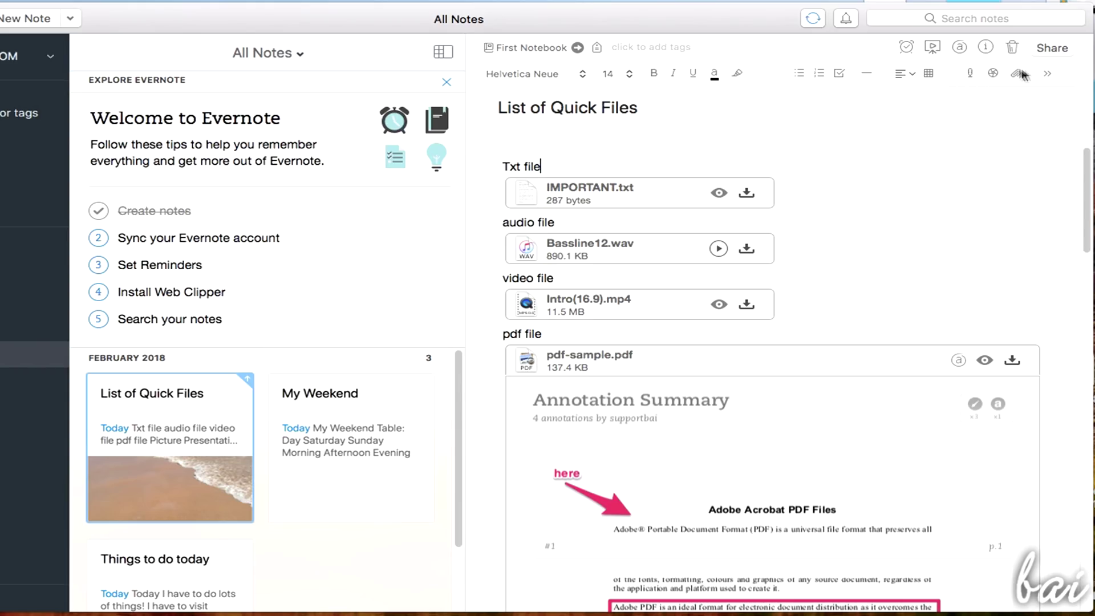
click(970, 74)
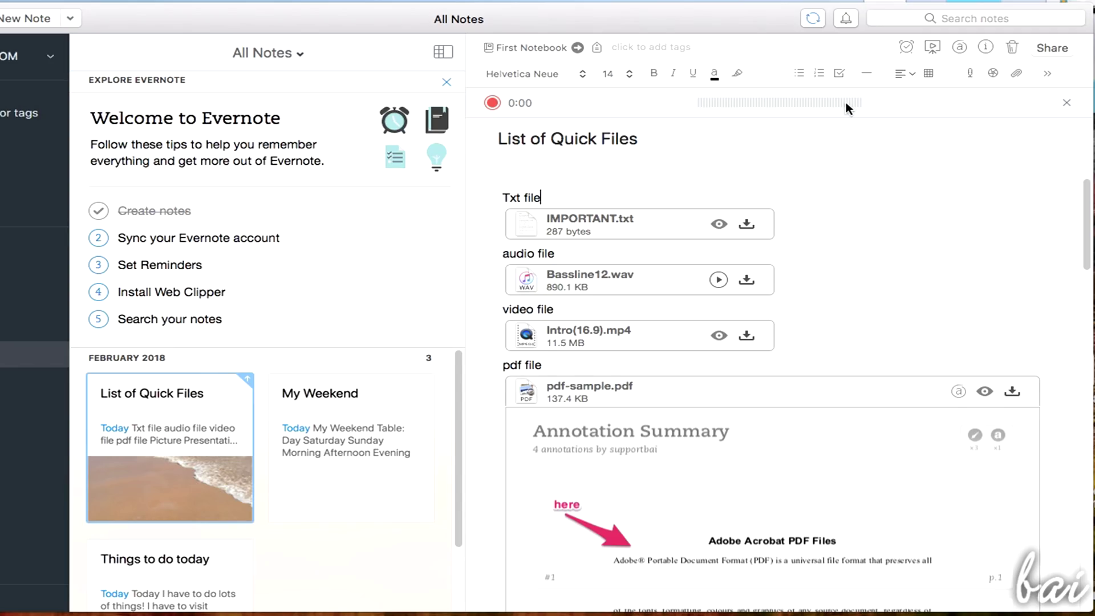
key(Return)
click(493, 103)
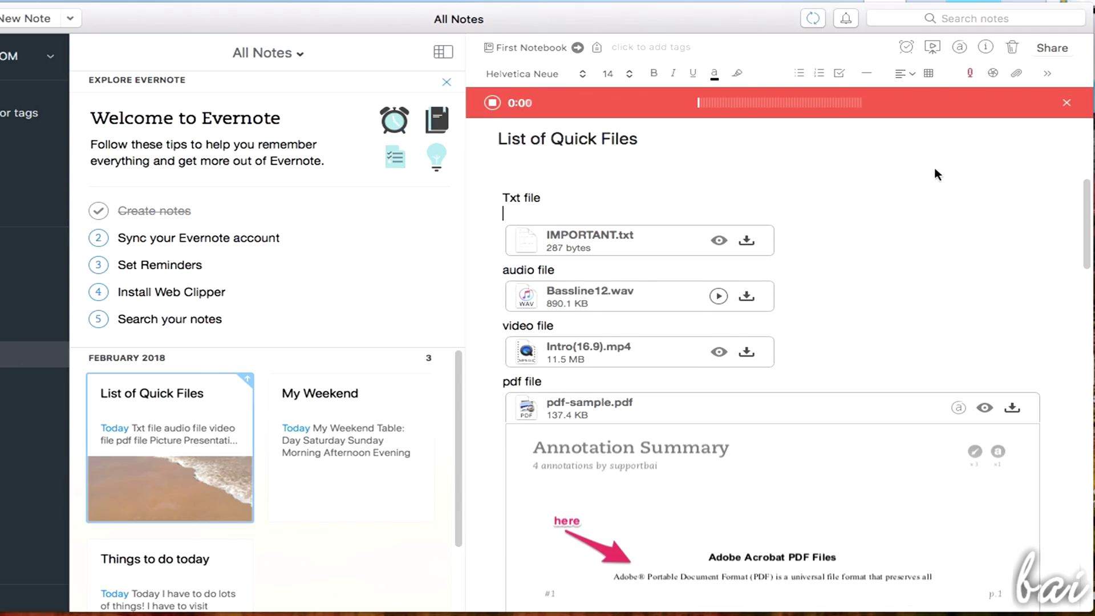
click(493, 103)
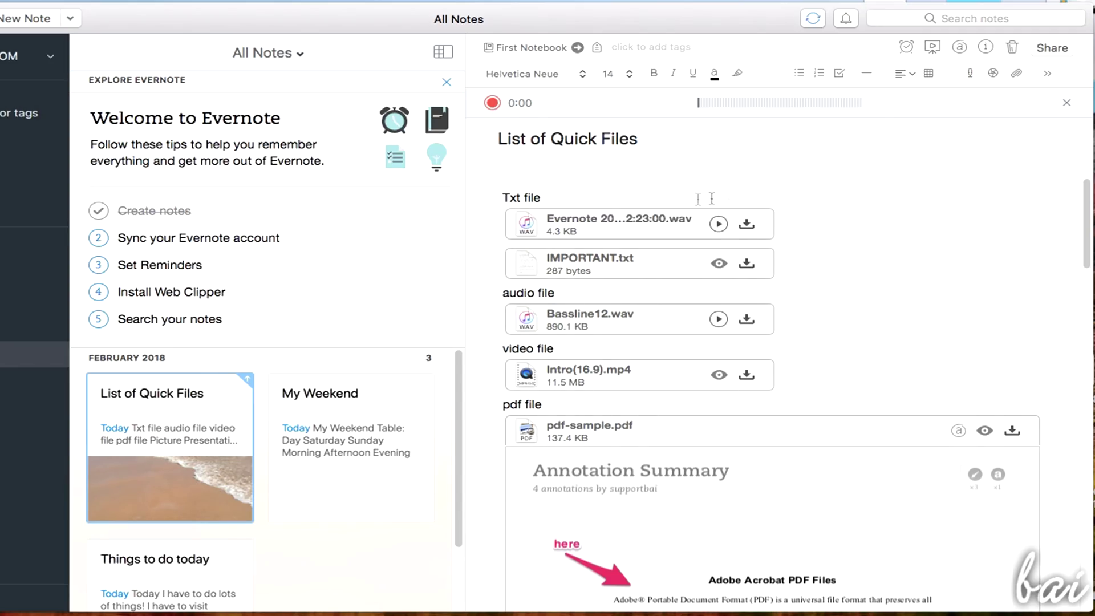
key(BackSpace)
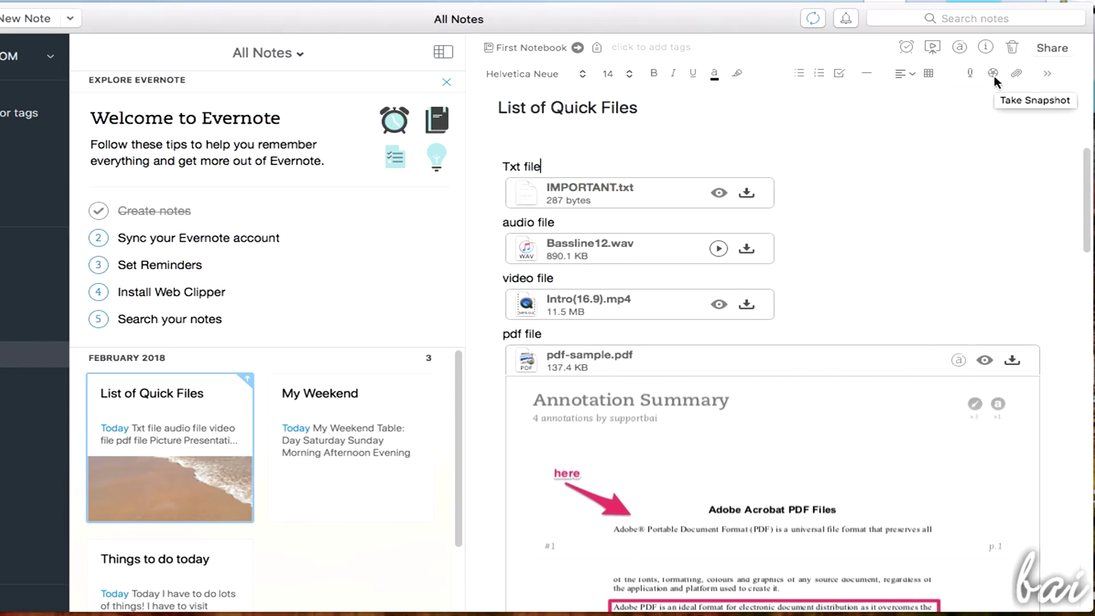
click(993, 74)
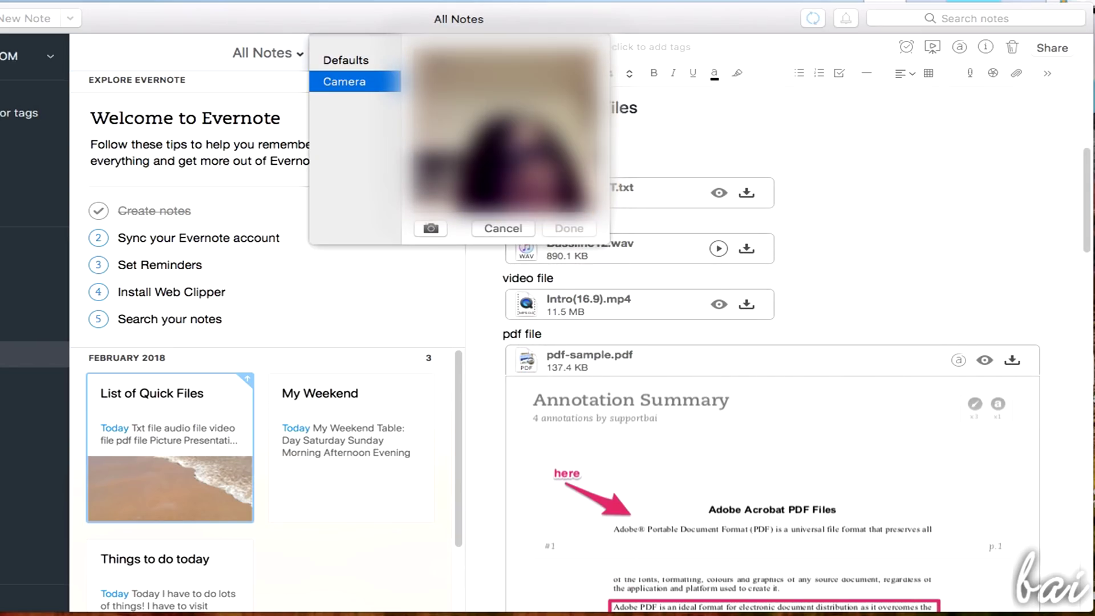
click(363, 60)
click(567, 131)
click(569, 228)
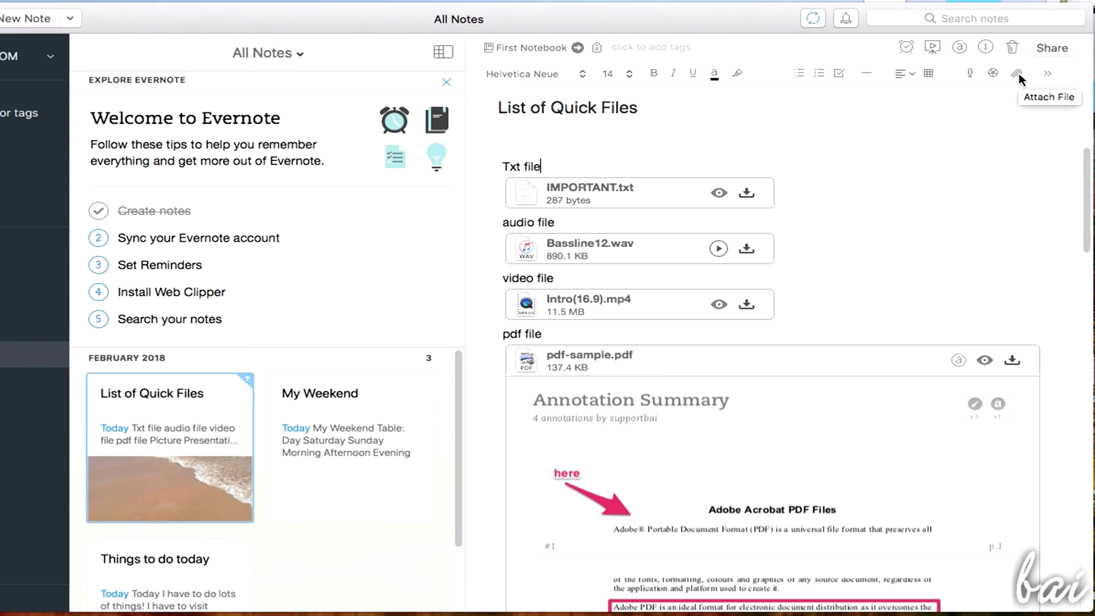
click(1018, 73)
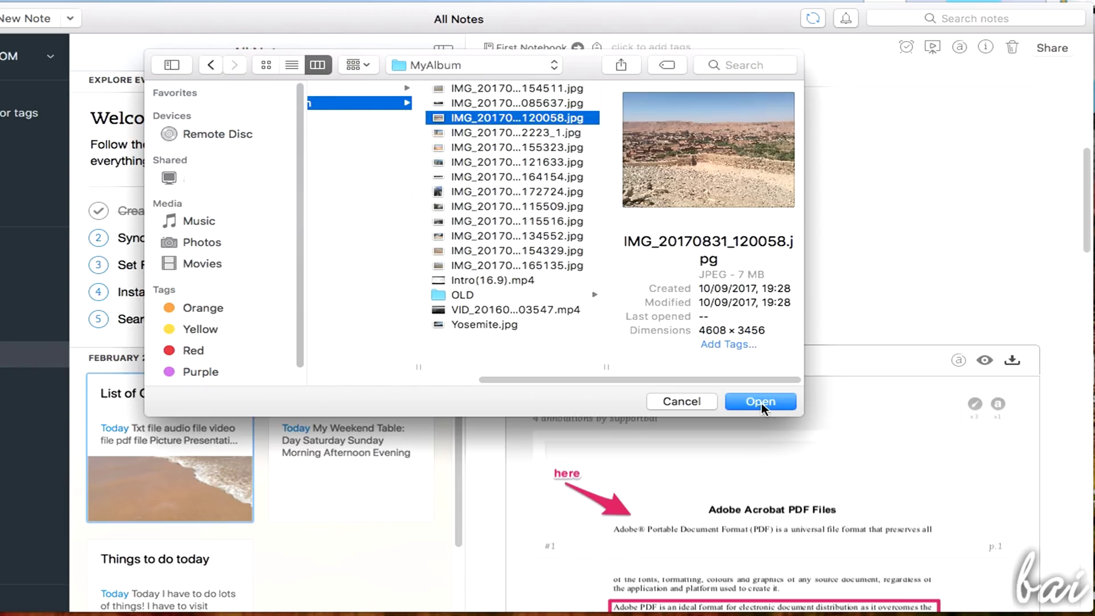
click(761, 402)
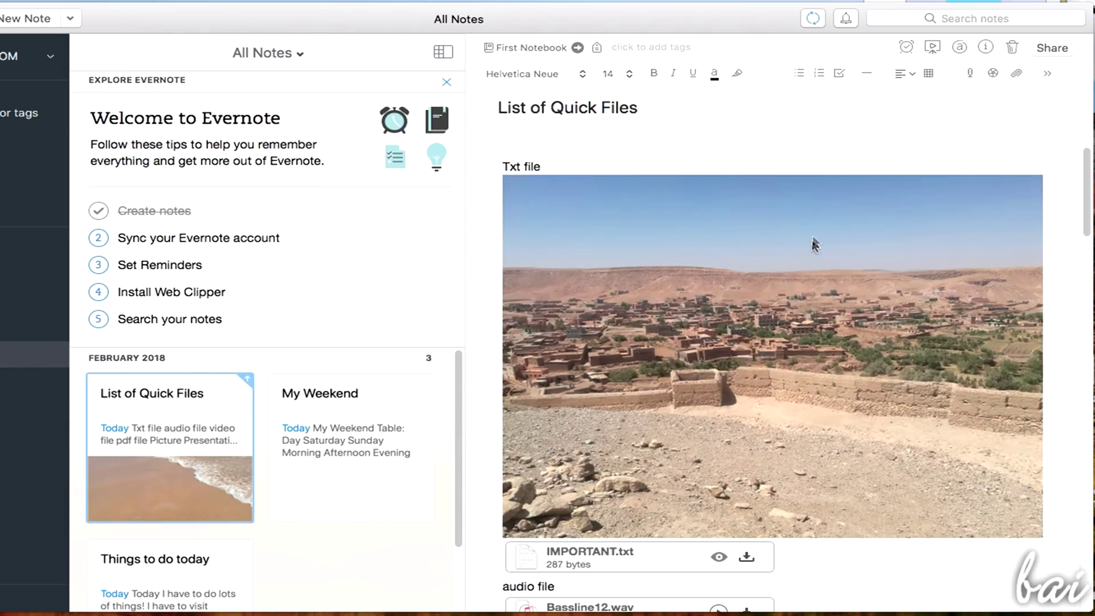
key(super+z)
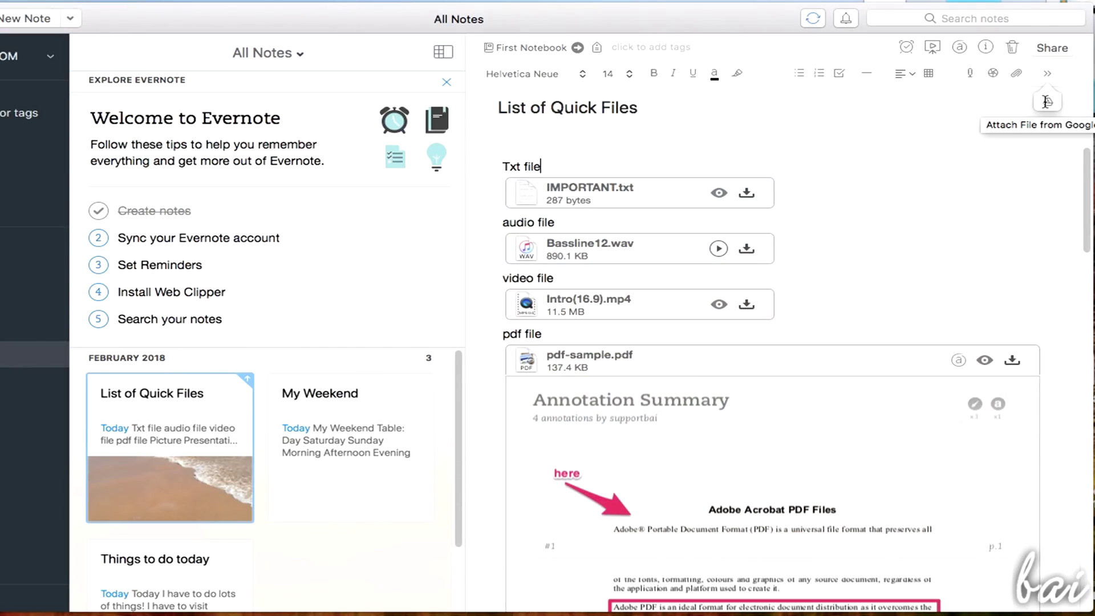
click(1049, 102)
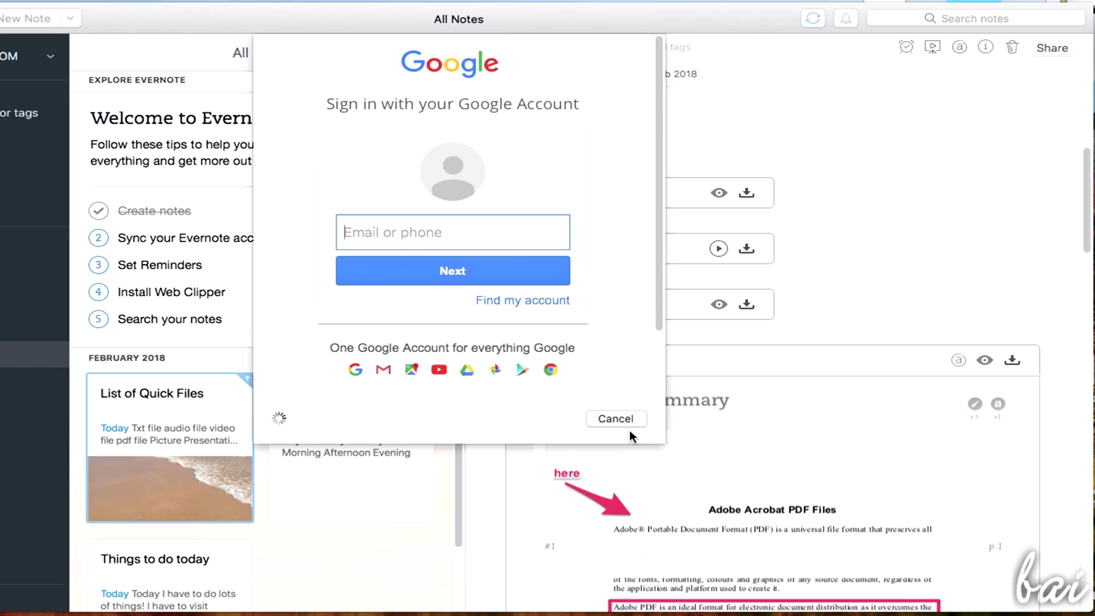
click(639, 419)
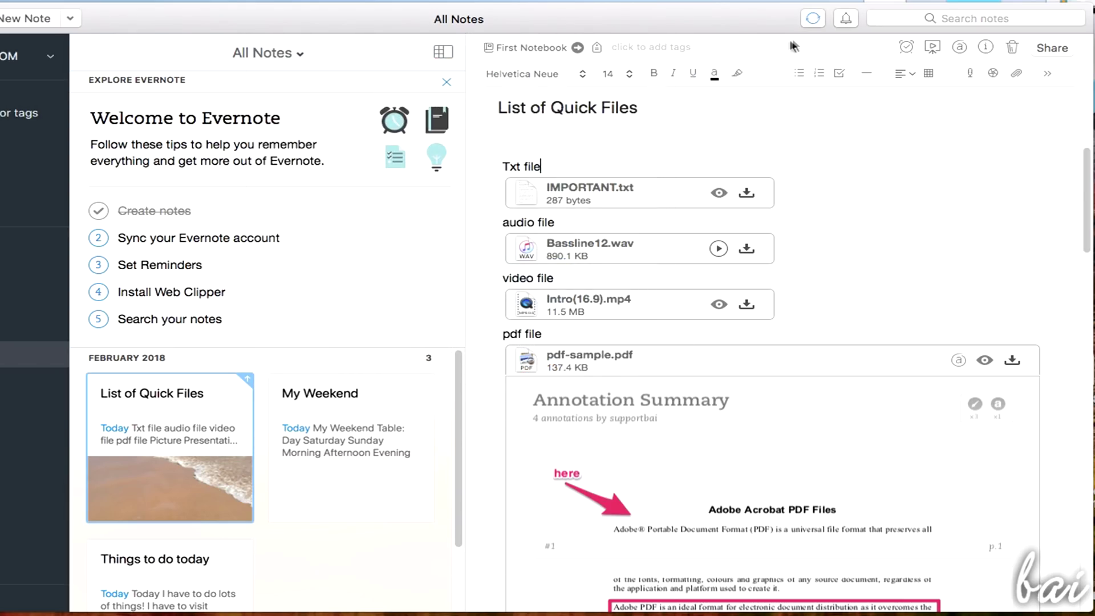
Sync, add a Tomorrow reminder to Things to do today, mark it done, and show note info
click(820, 23)
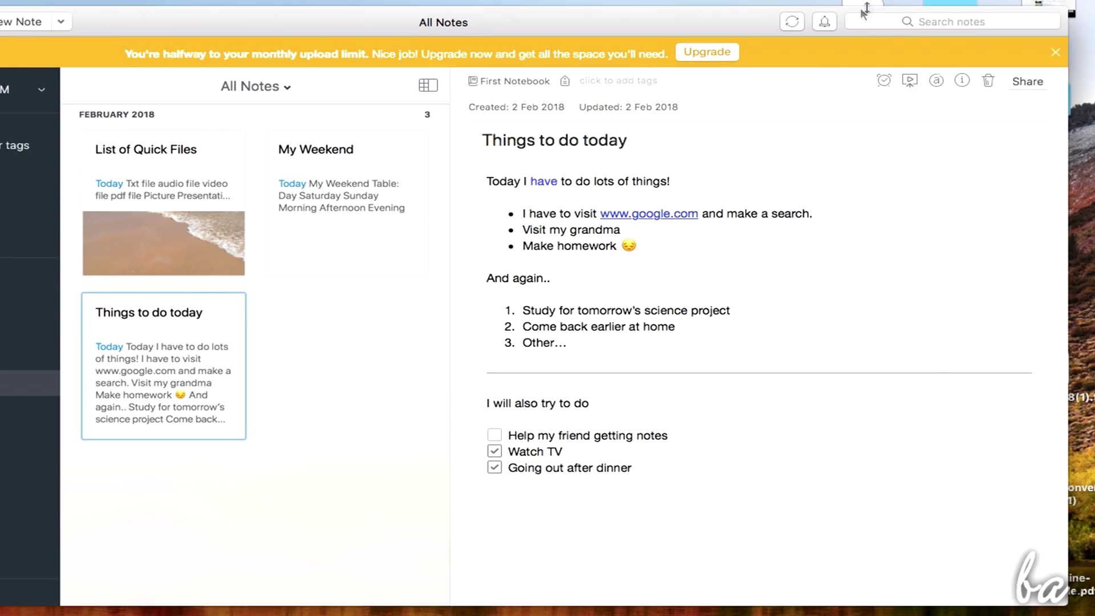
click(883, 81)
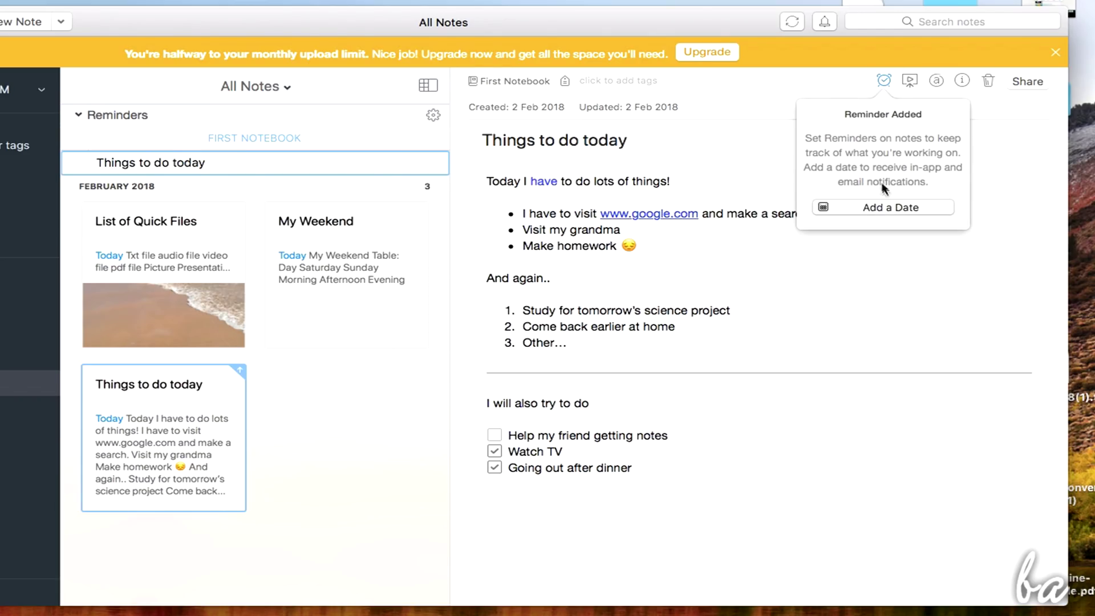
click(895, 208)
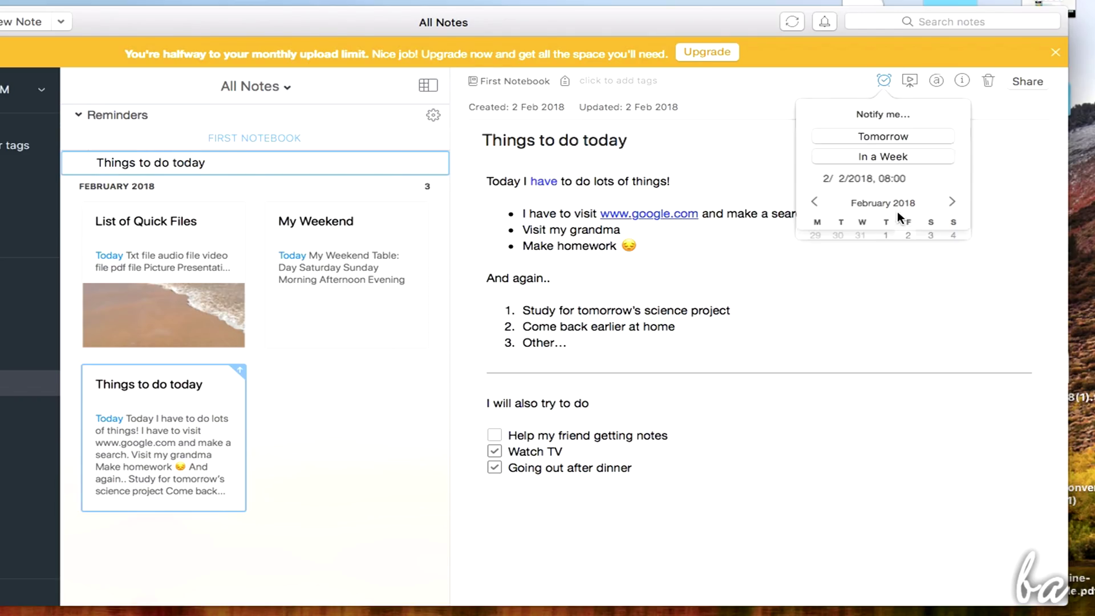
click(916, 136)
click(863, 83)
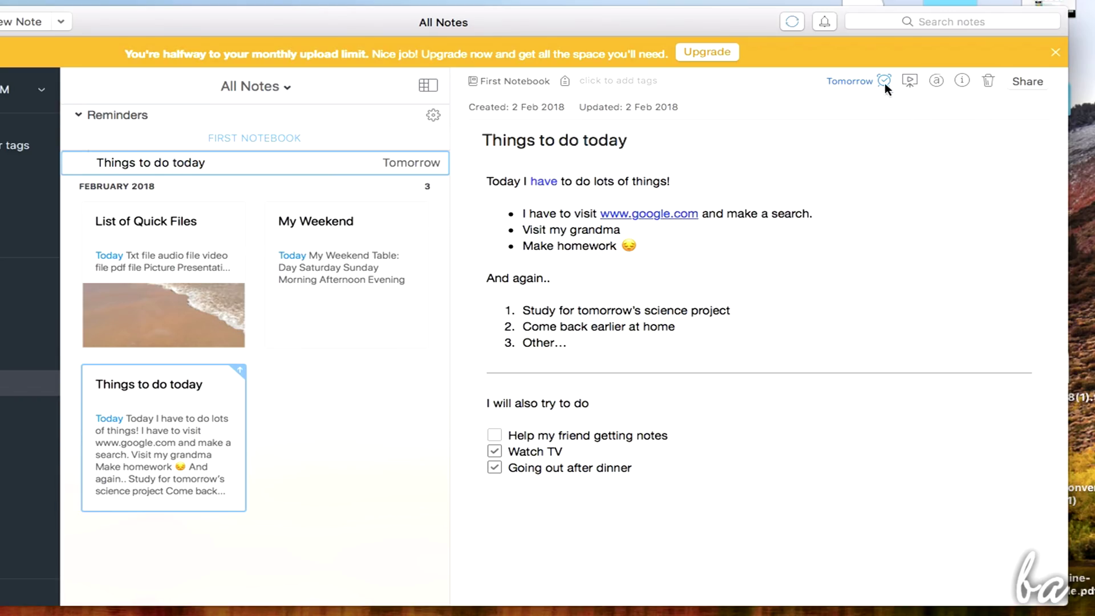
click(957, 81)
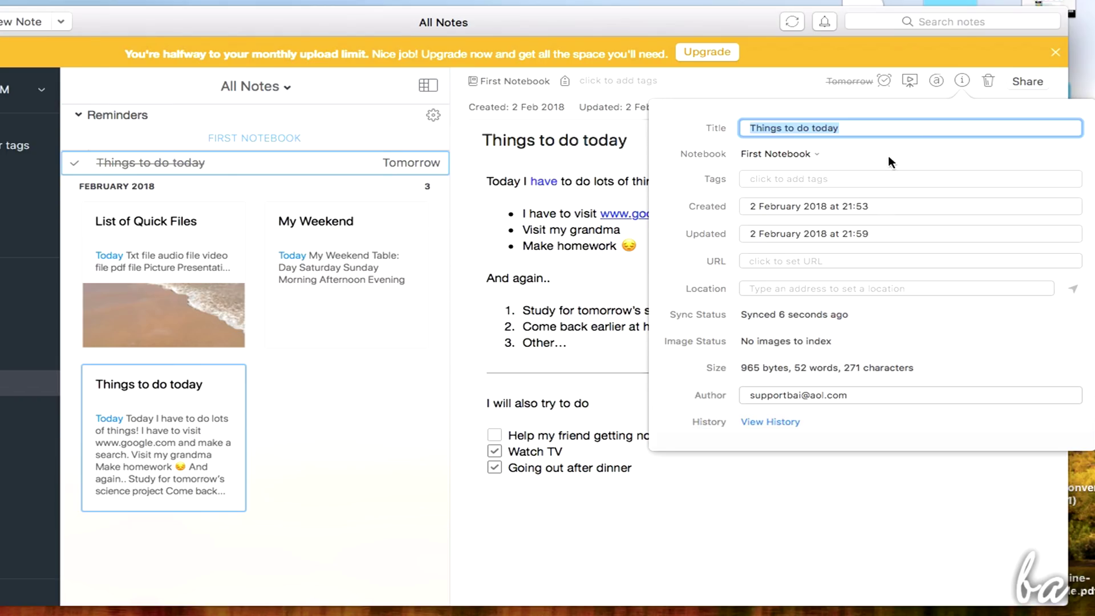
Trash Things to do today, then restore it from Trash to its notebook
click(944, 96)
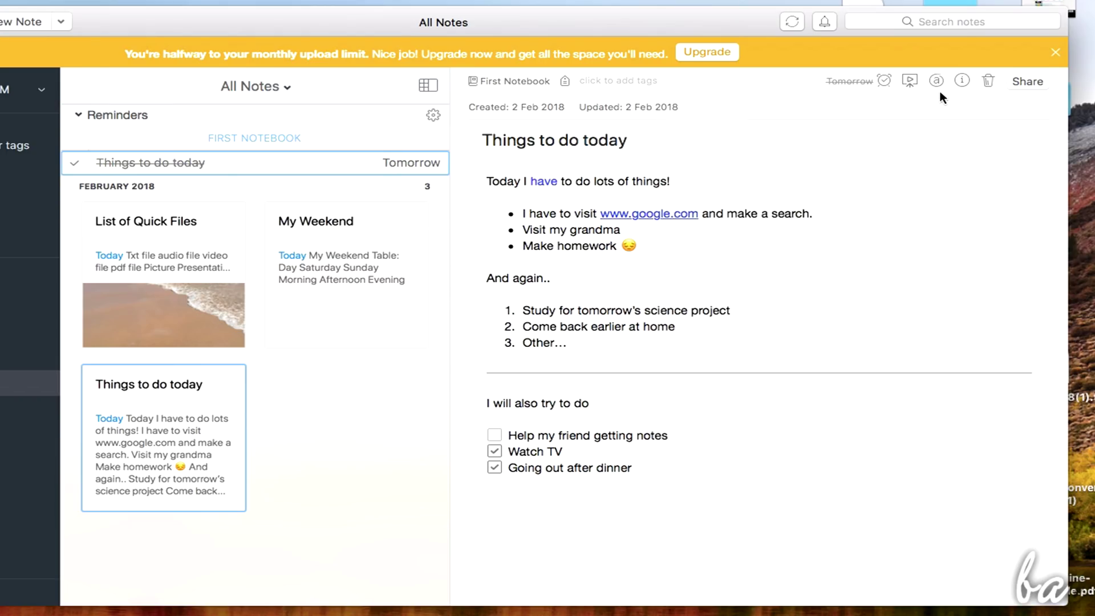
click(990, 80)
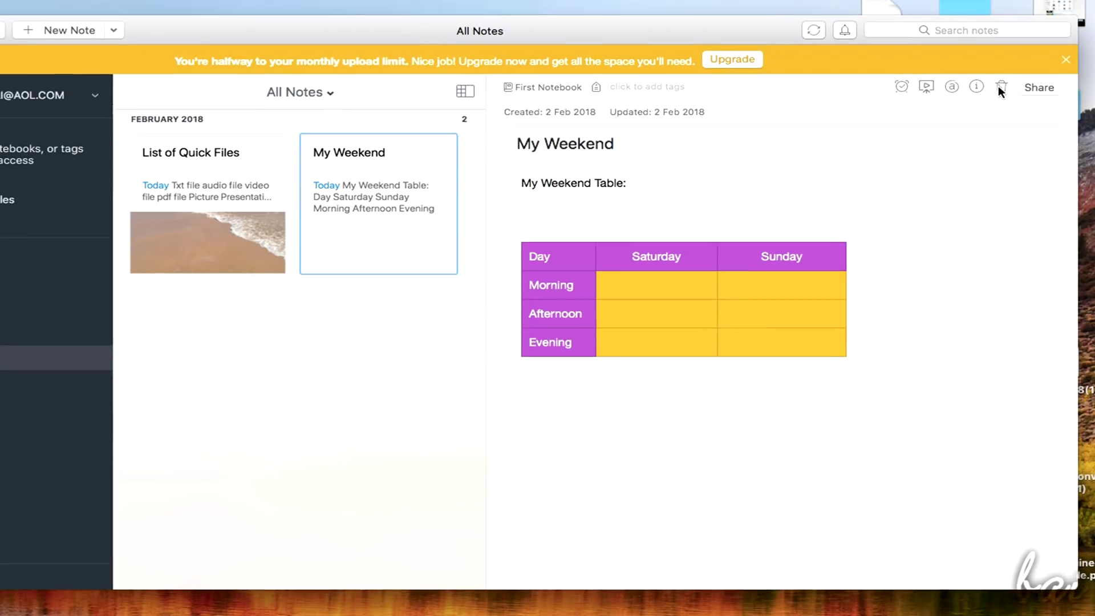
click(57, 324)
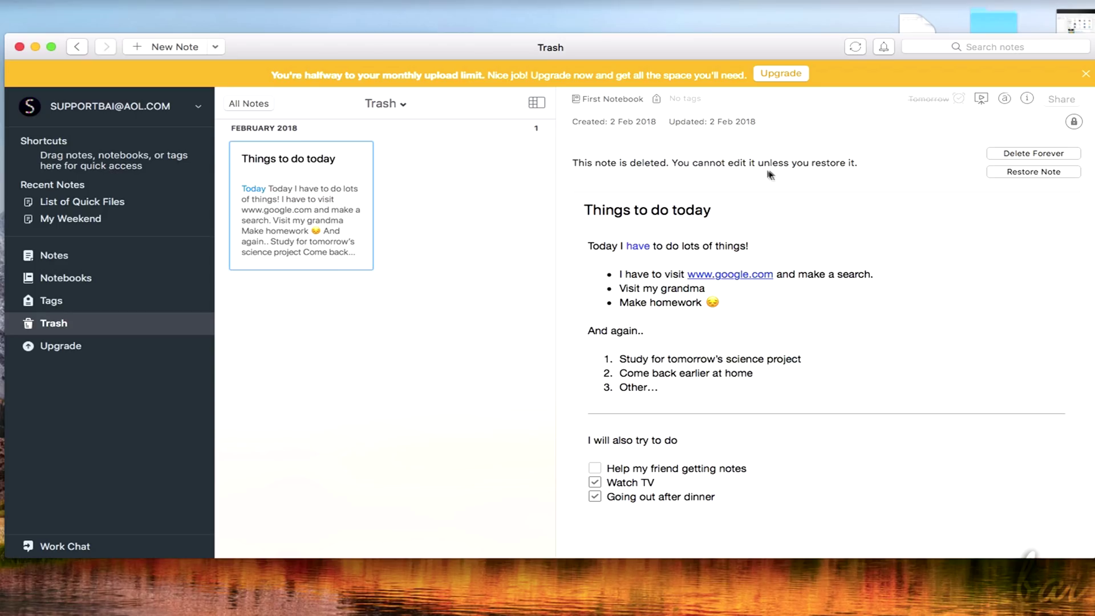
click(1054, 171)
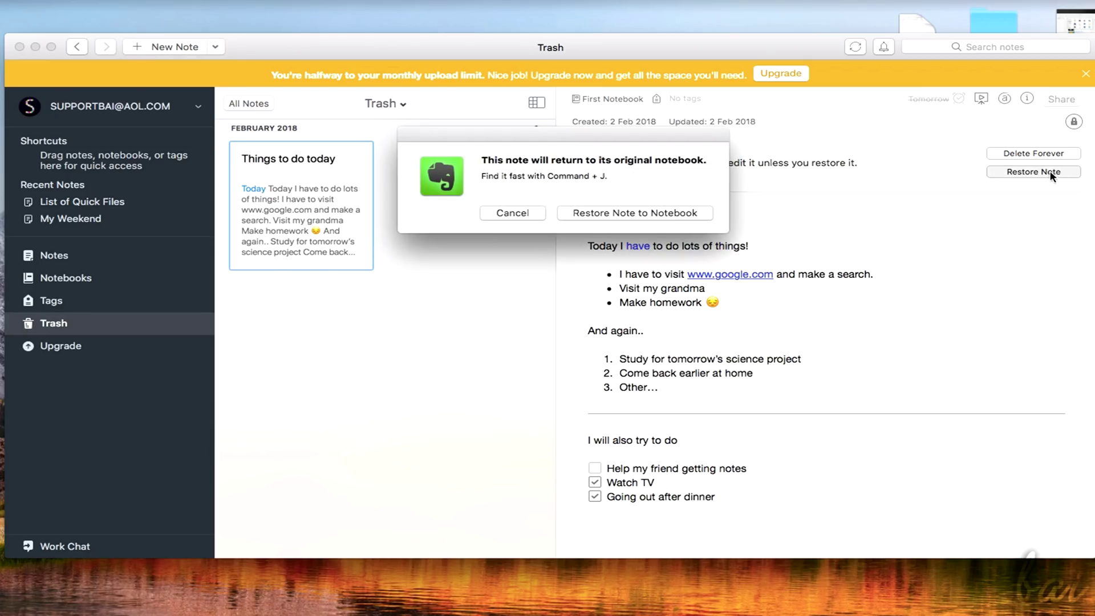
click(616, 212)
Reopen the note from All Notes and delete the exclamation mark after 'things'
click(69, 256)
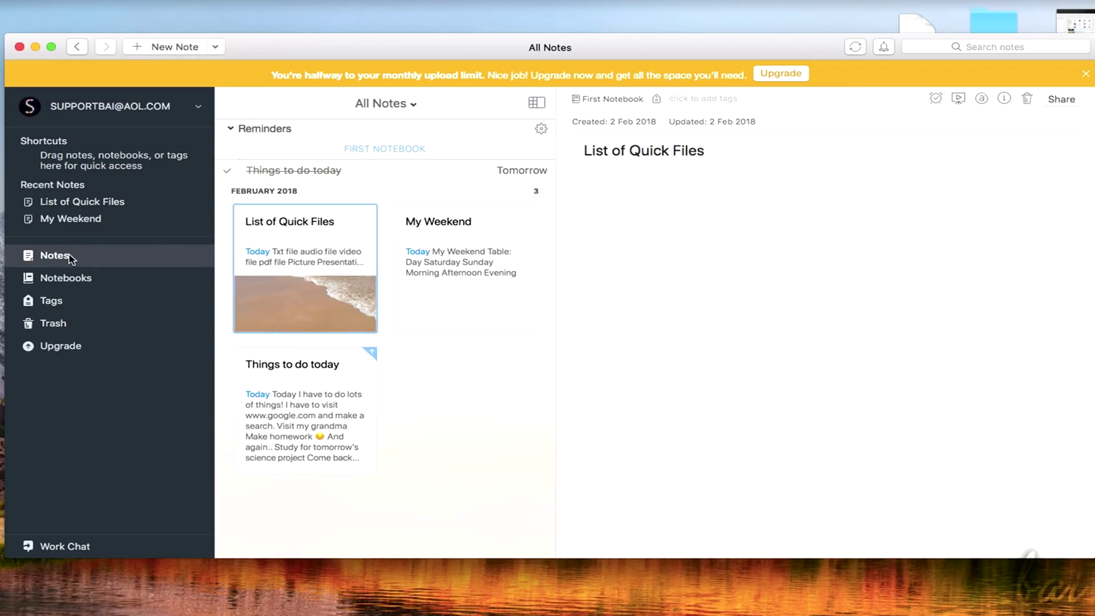
click(357, 370)
click(794, 183)
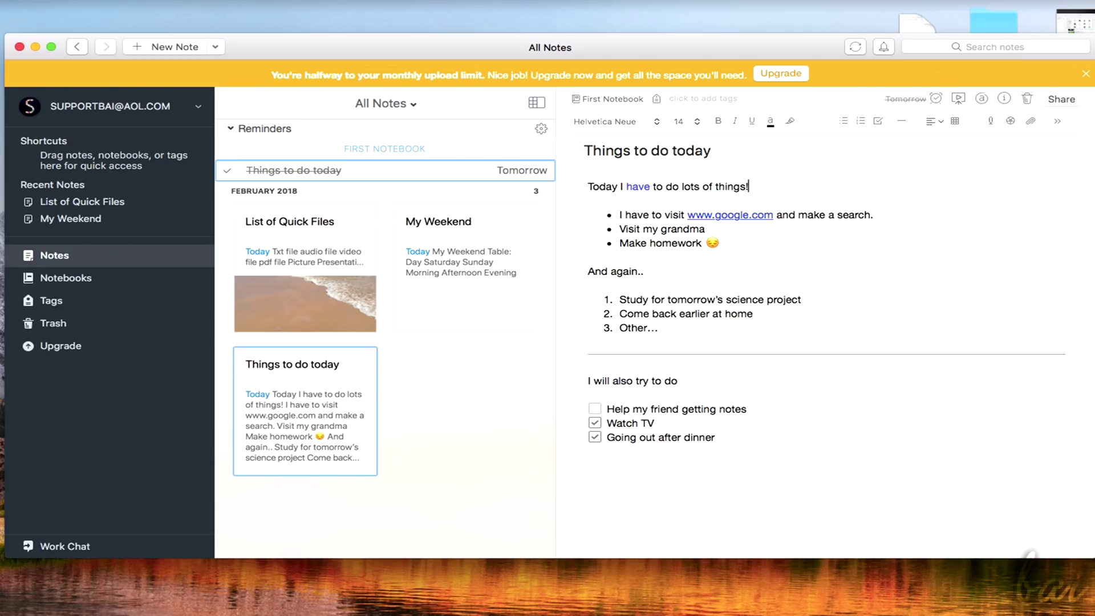
key(BackSpace)
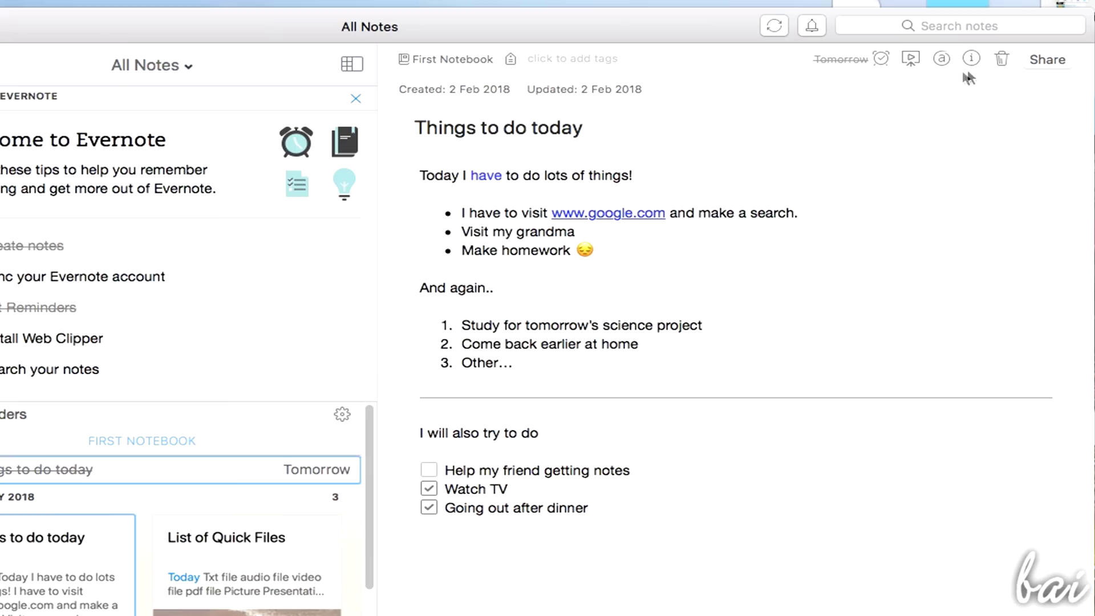
Share the note with a recipient's e-mail as Can edit, adding the message 'Do you think I have missed something?'
click(1055, 61)
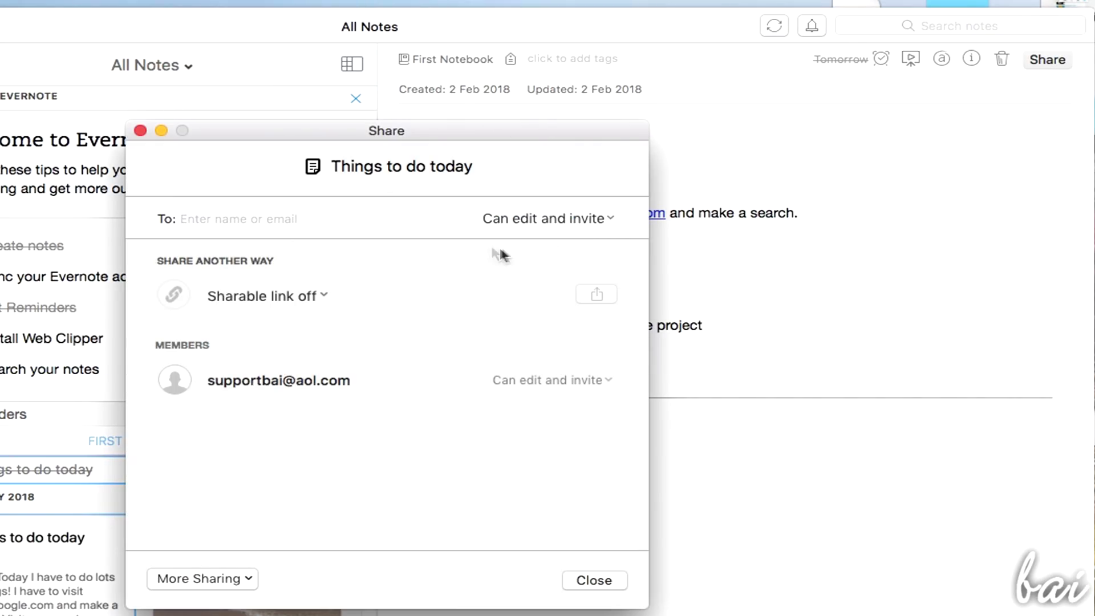
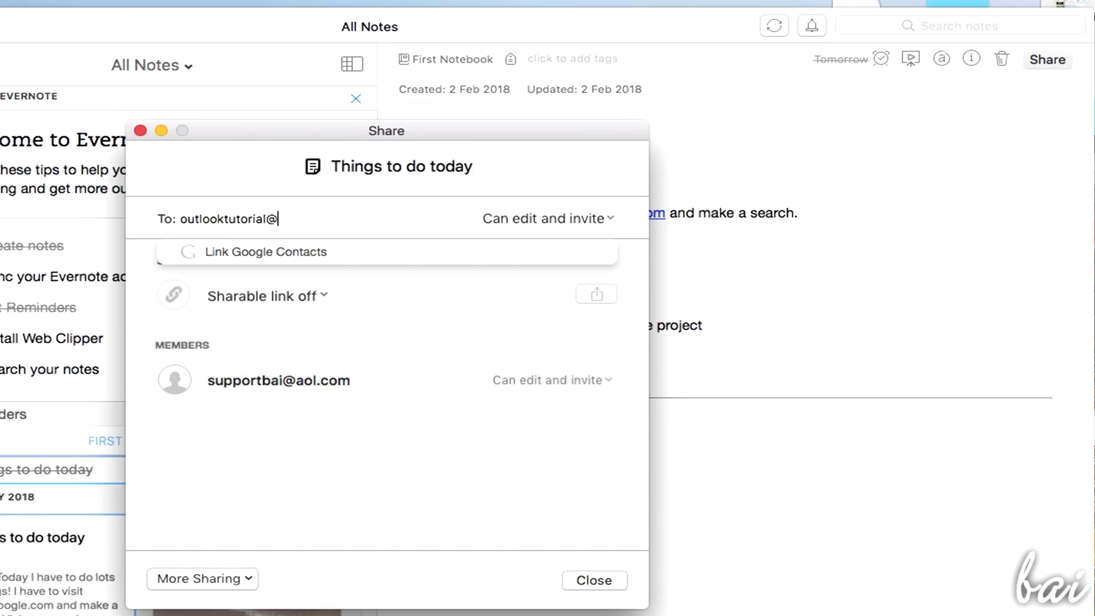
key(Return)
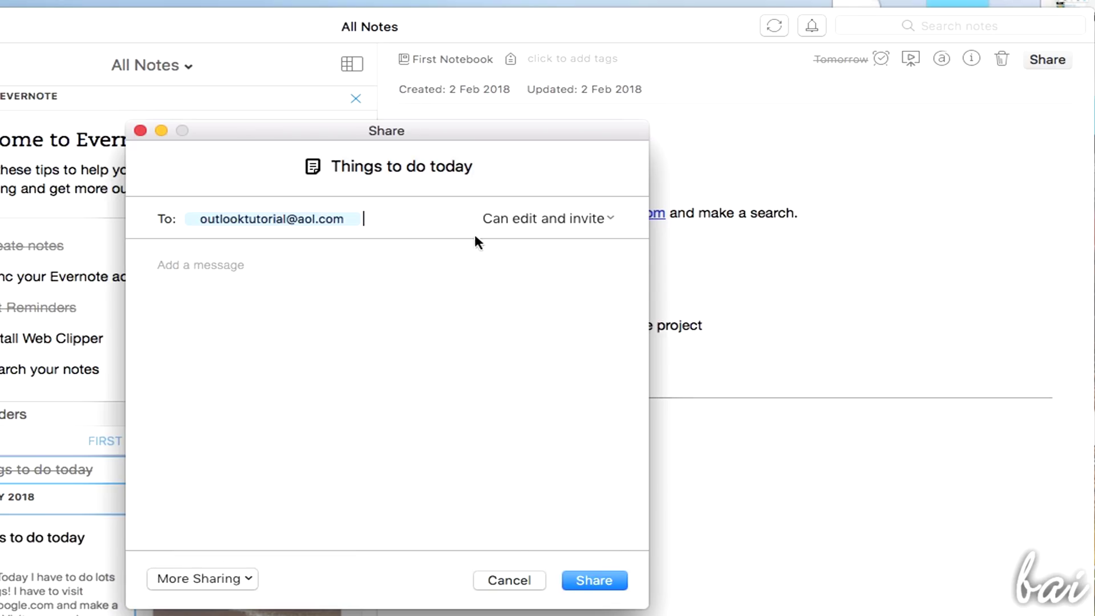
click(593, 217)
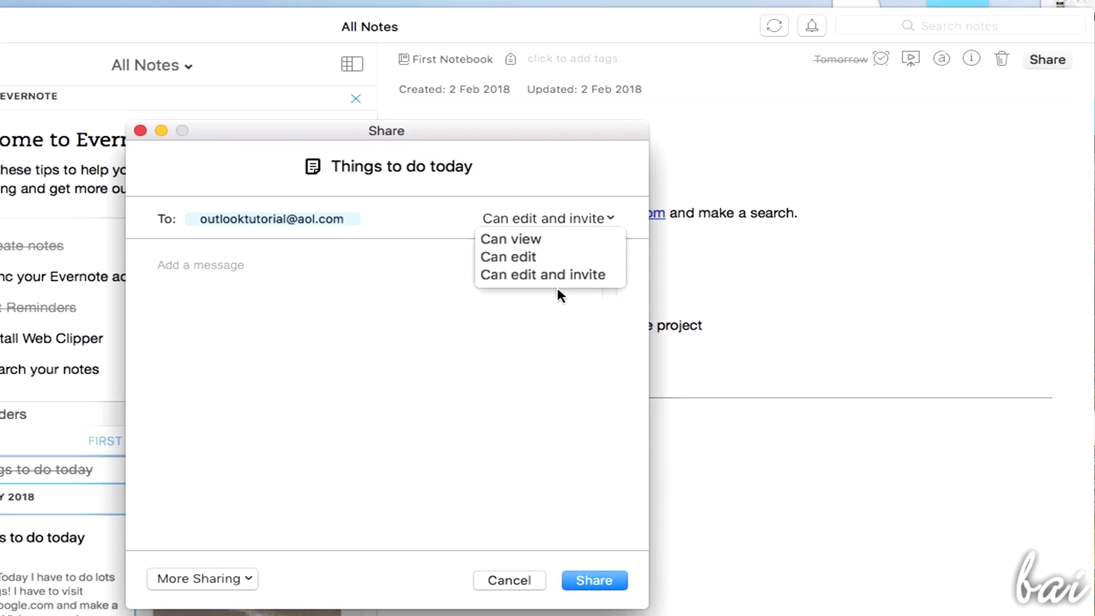
click(535, 258)
click(218, 268)
text(Do you think I have missed something?)
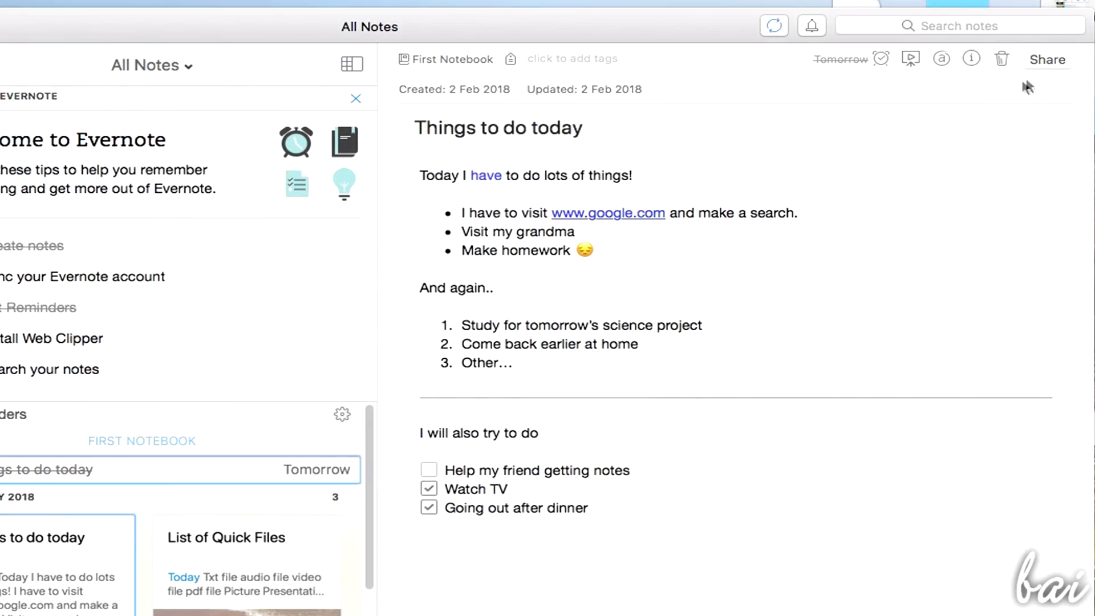
Set the sharable link to 'Anyone with the link can view'
click(1045, 62)
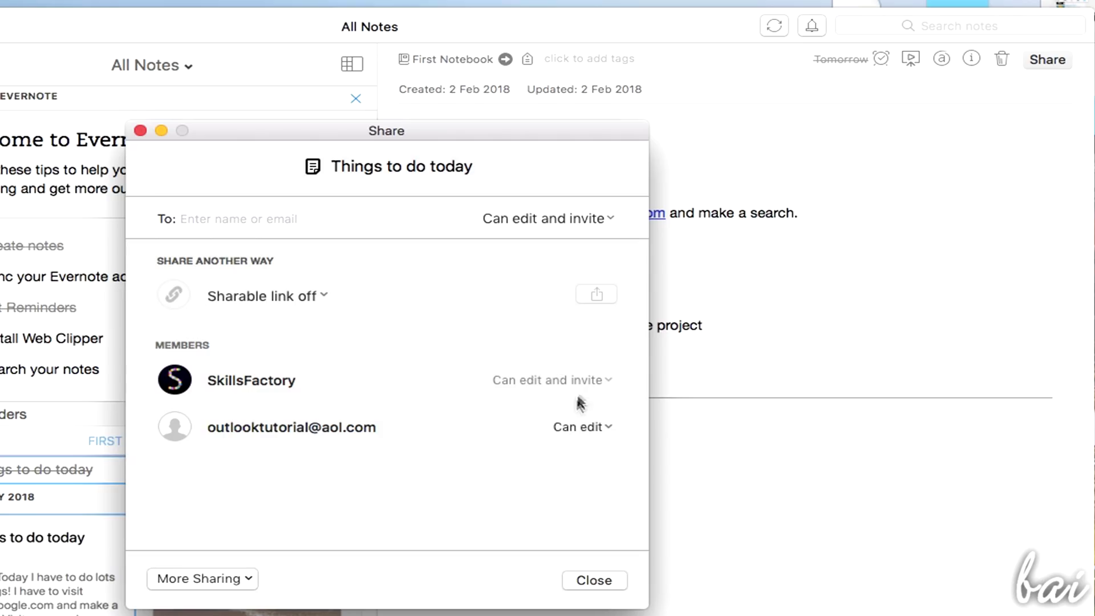
click(329, 294)
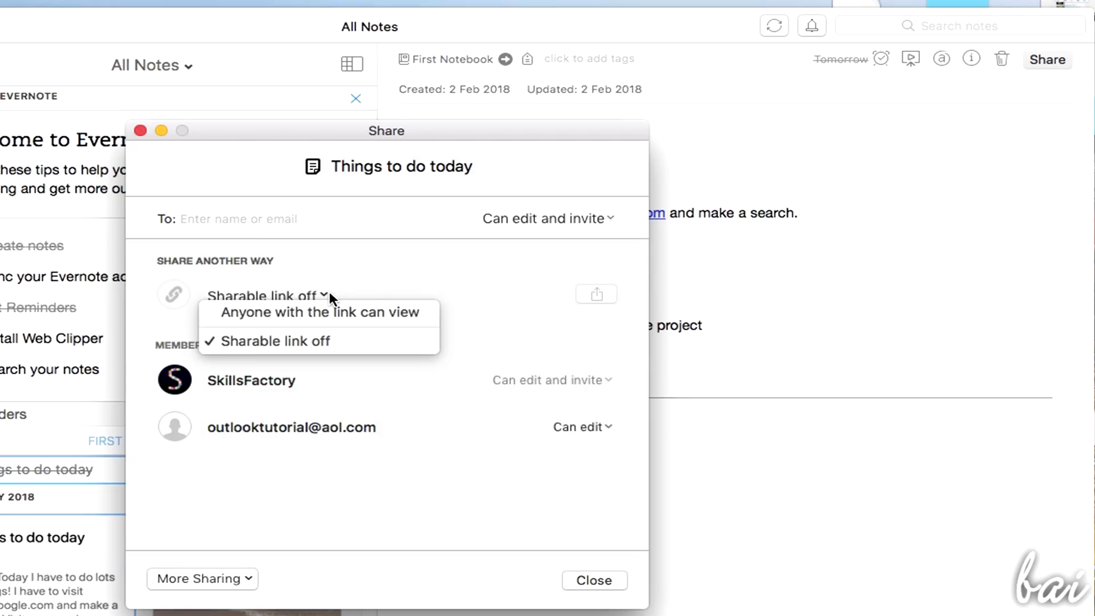
click(328, 312)
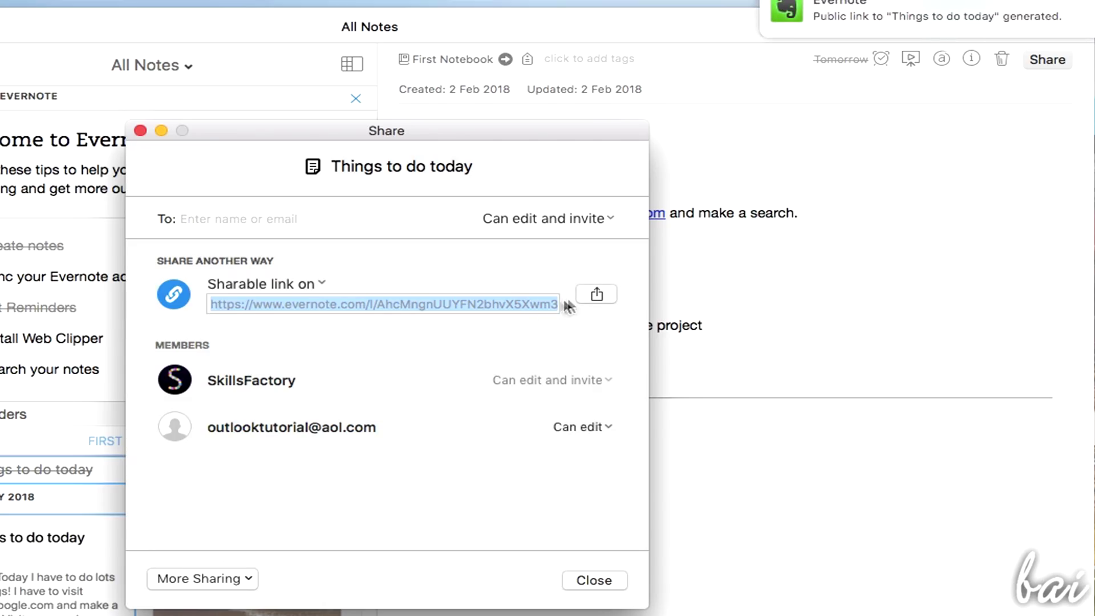
click(597, 293)
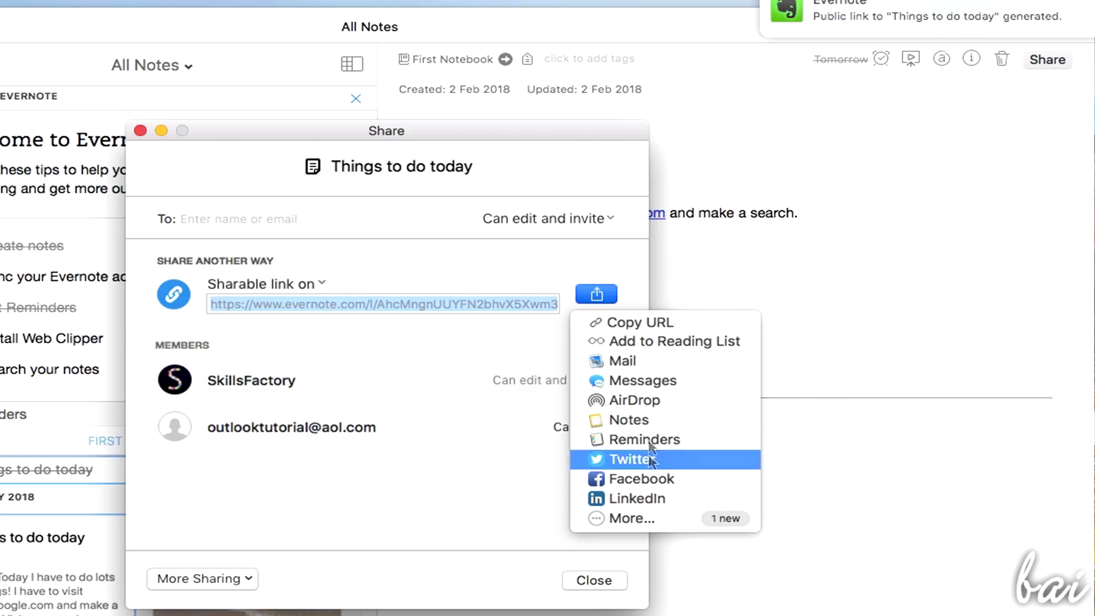
click(542, 303)
Open the note's public link via Open URL, then show Things to do today in Presentation Mode
right_click(543, 303)
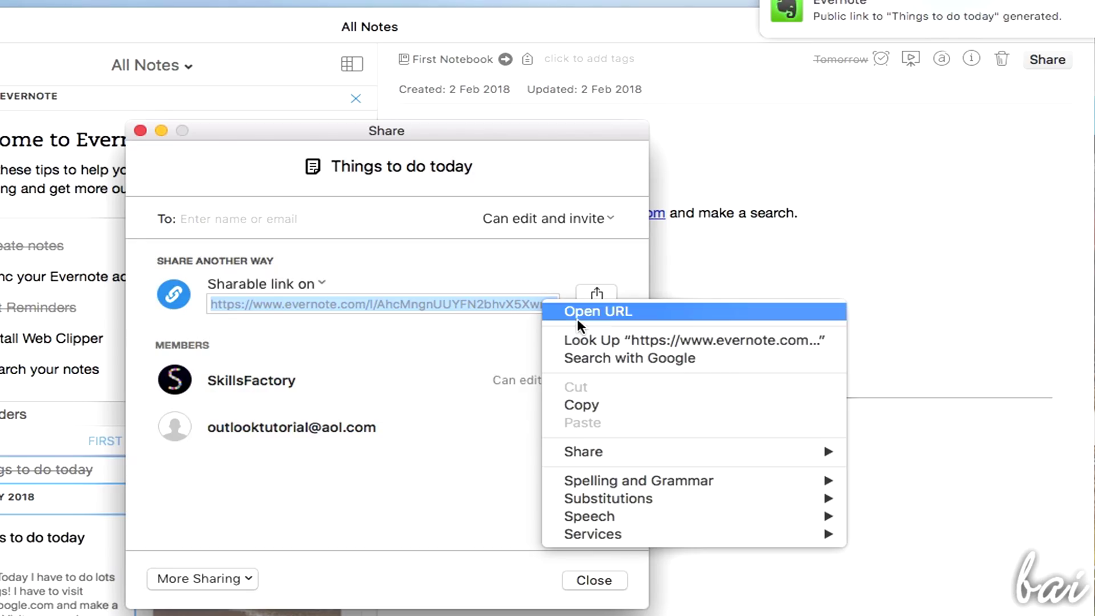
click(615, 312)
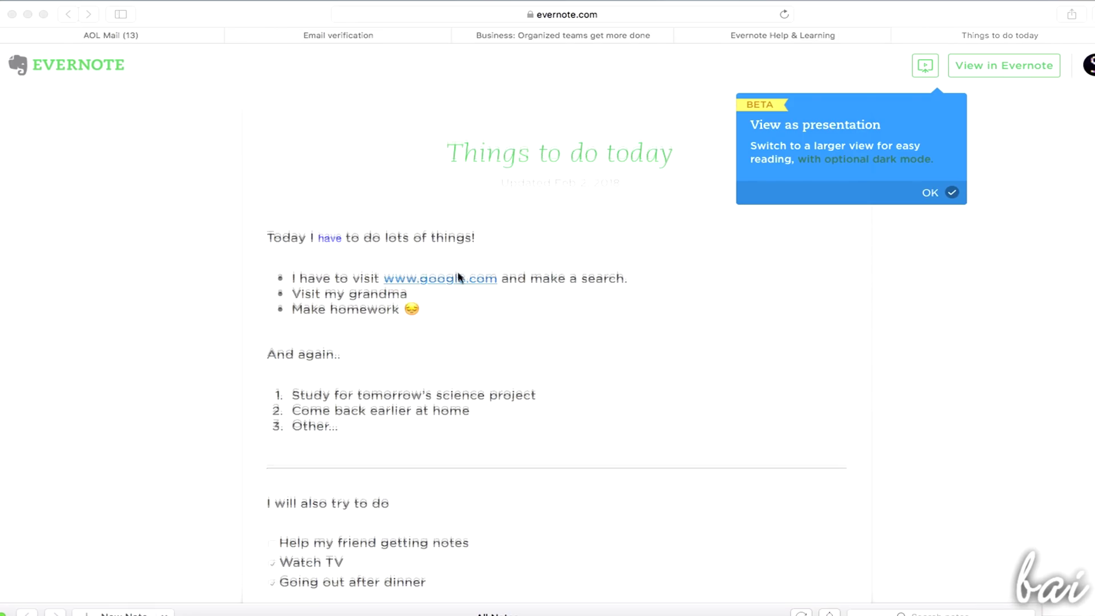
scroll(460, 279, down, 5)
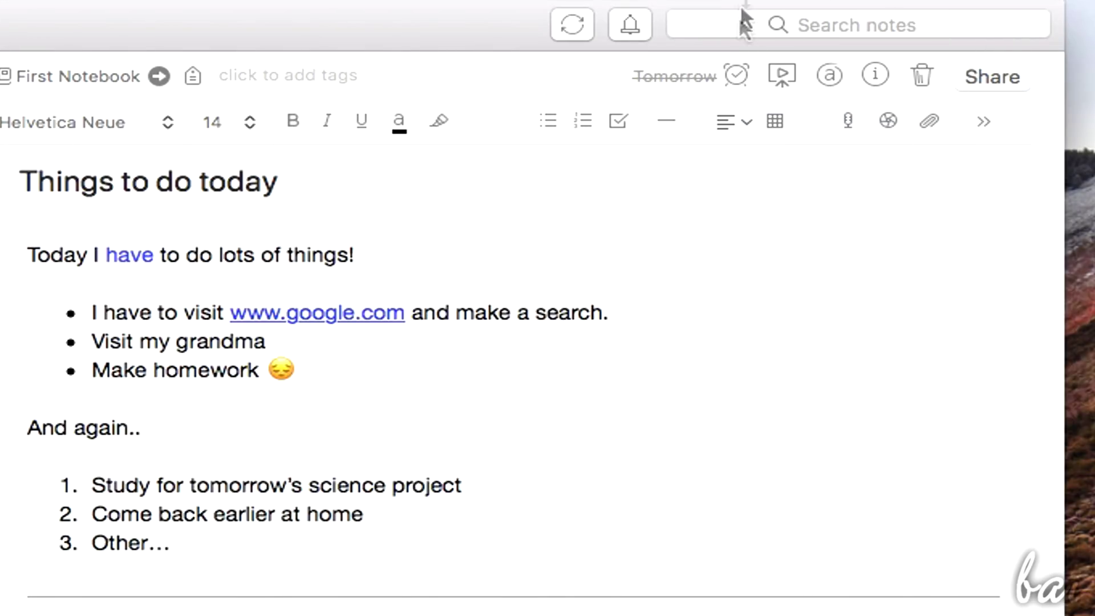
click(784, 70)
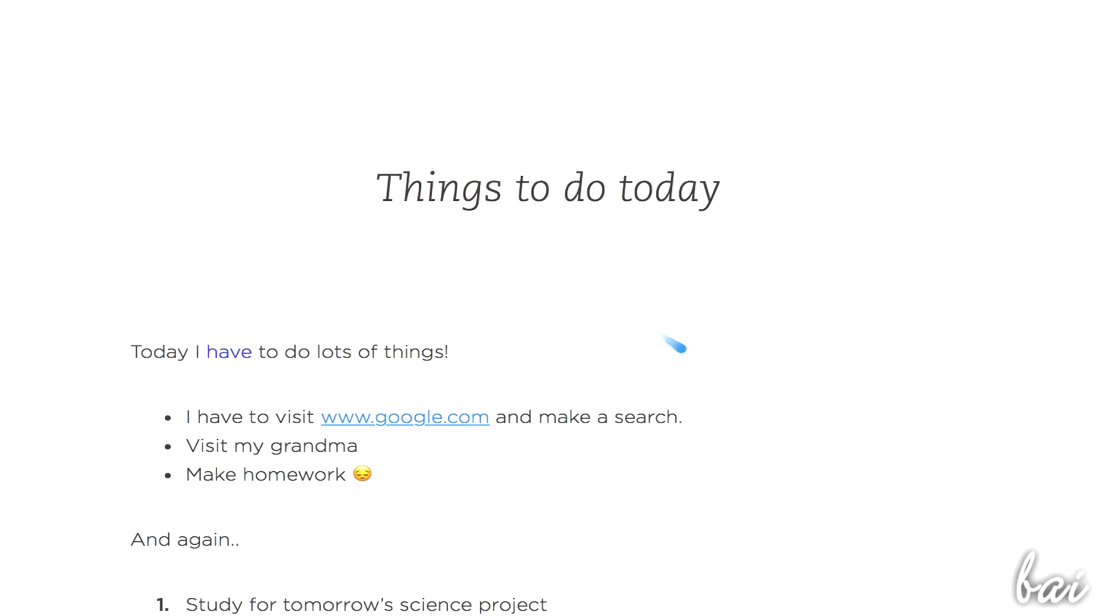
scroll(685, 351, down, 5)
Annotate the whole note as a PDF and draw a rectangle around the bullet list
scroll(686, 352, up, 5)
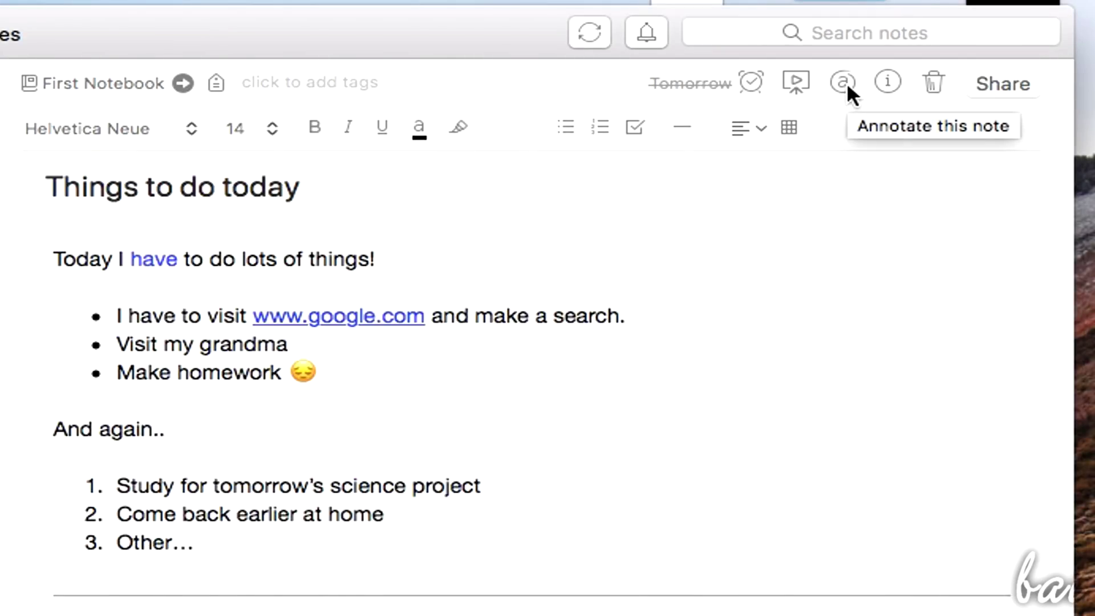
click(846, 81)
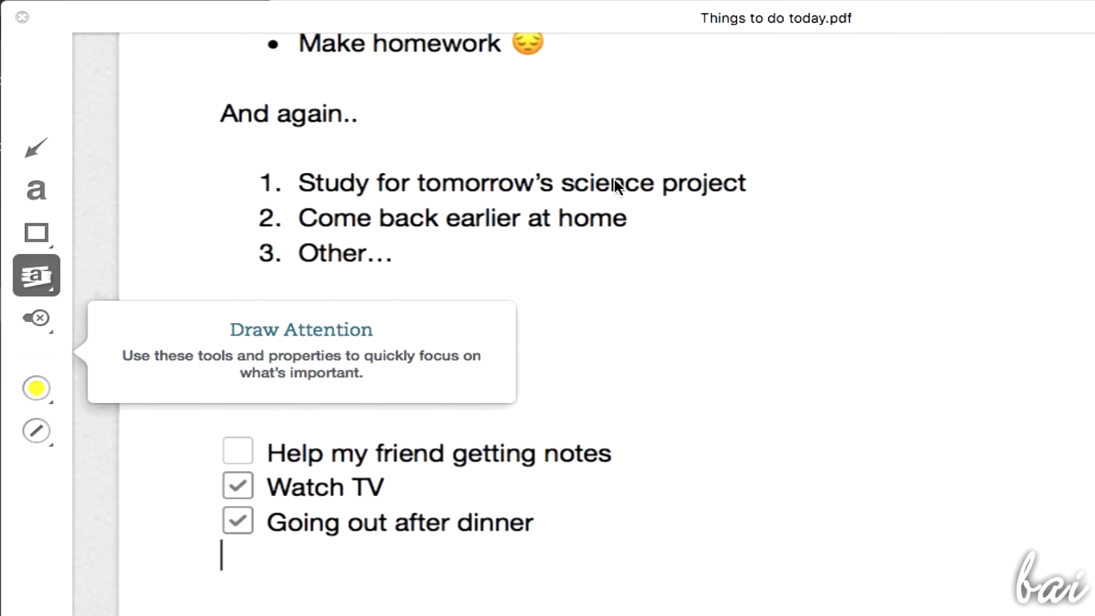
scroll(616, 185, up, 5)
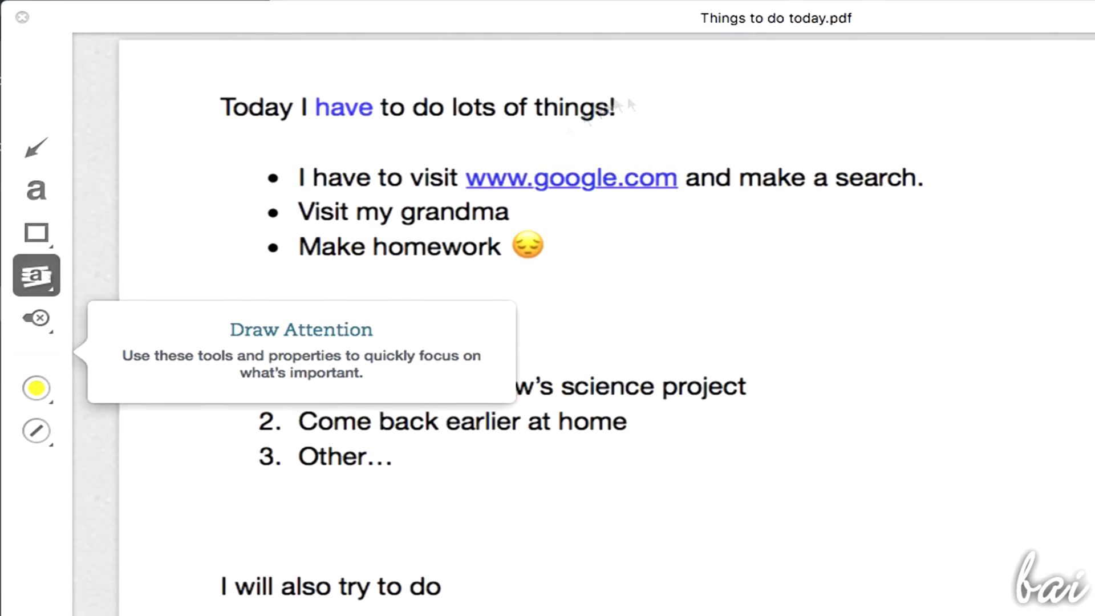
click(36, 233)
click(50, 234)
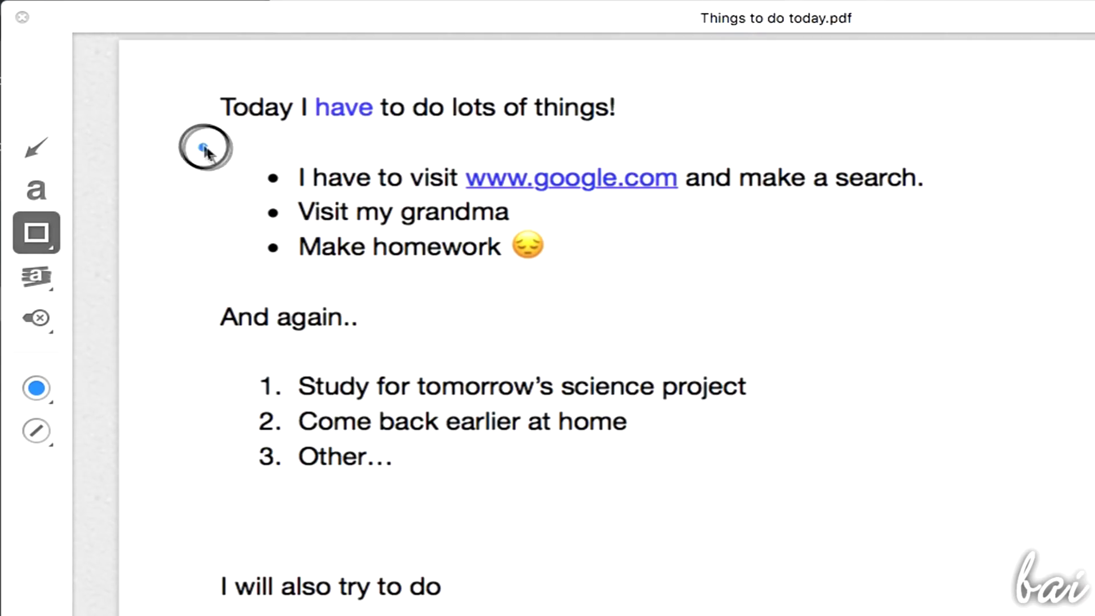
mouse_move(200, 147)
mouse_down()
mouse_move(922, 266)
mouse_move(981, 303)
mouse_move(1009, 285)
mouse_up()
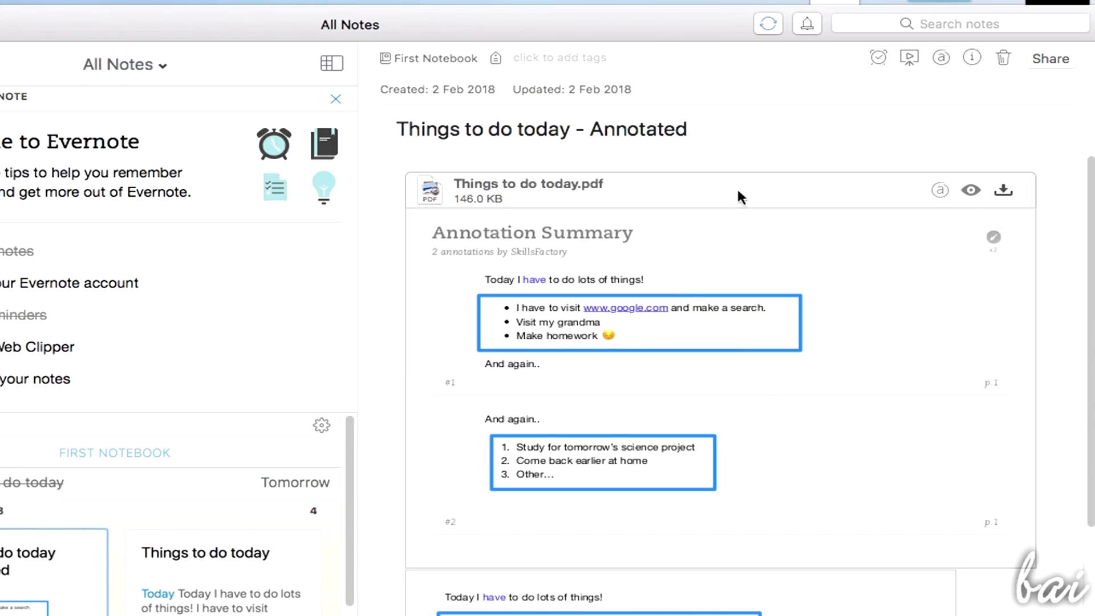
scroll(720, 249, down, 5)
scroll(758, 366, up, 5)
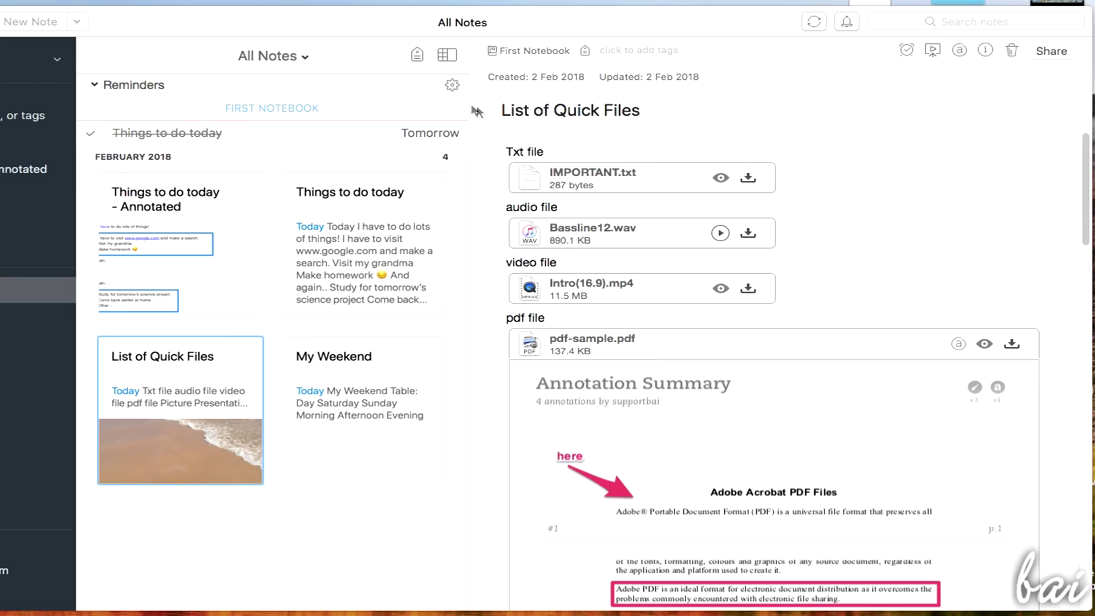
click(306, 61)
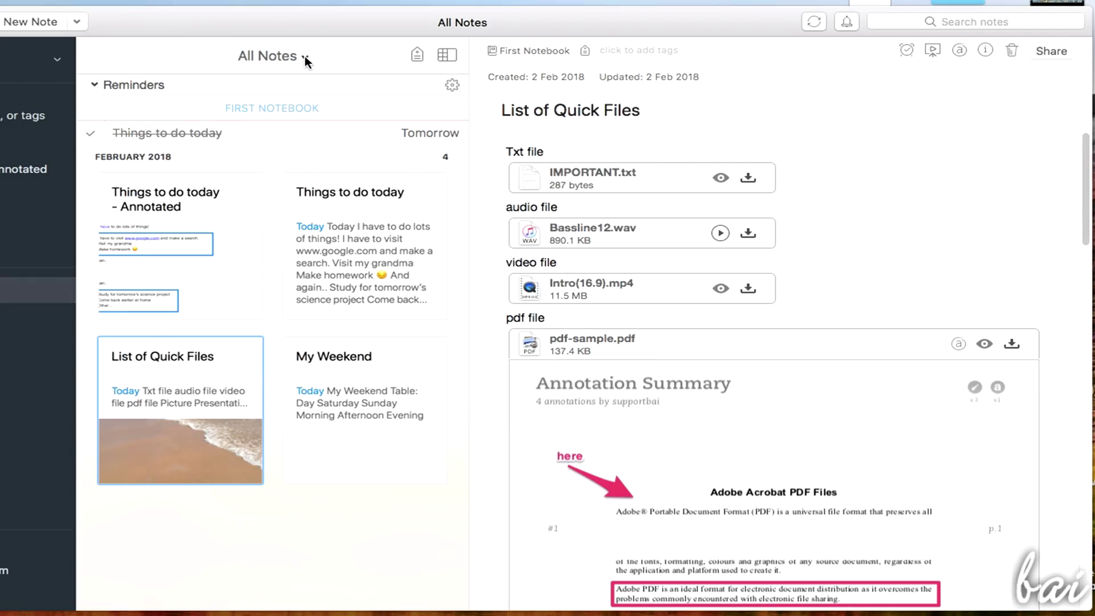
click(264, 250)
click(305, 251)
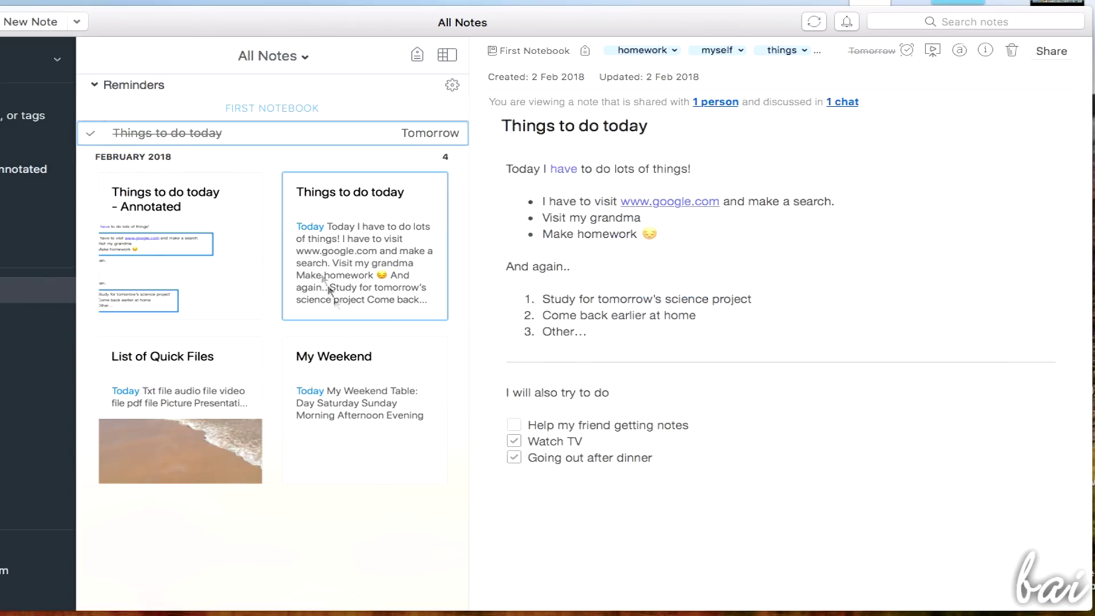
click(344, 401)
click(248, 376)
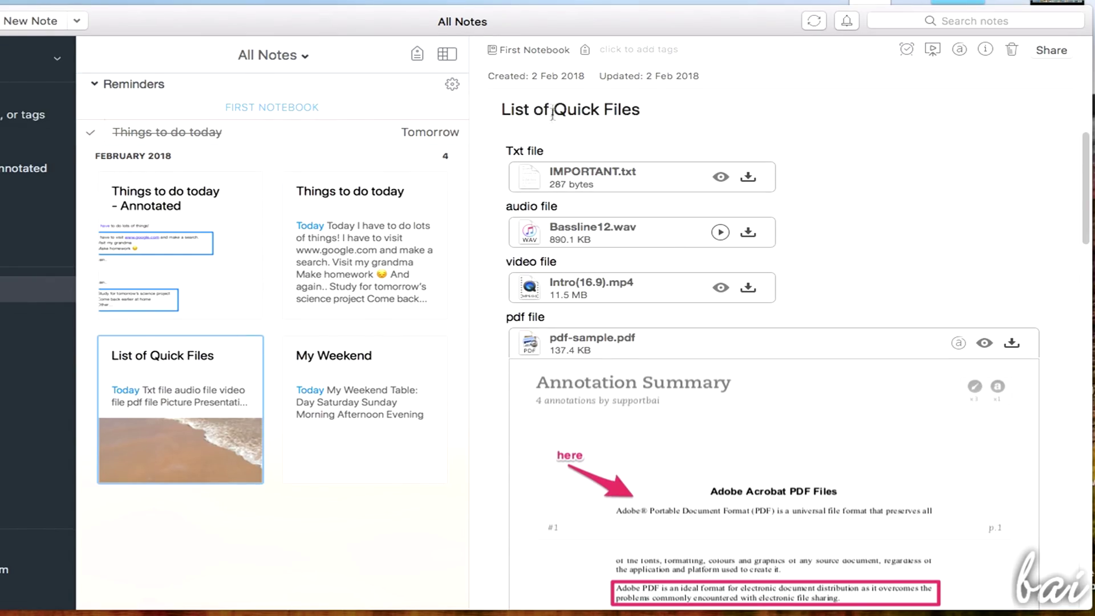
click(447, 54)
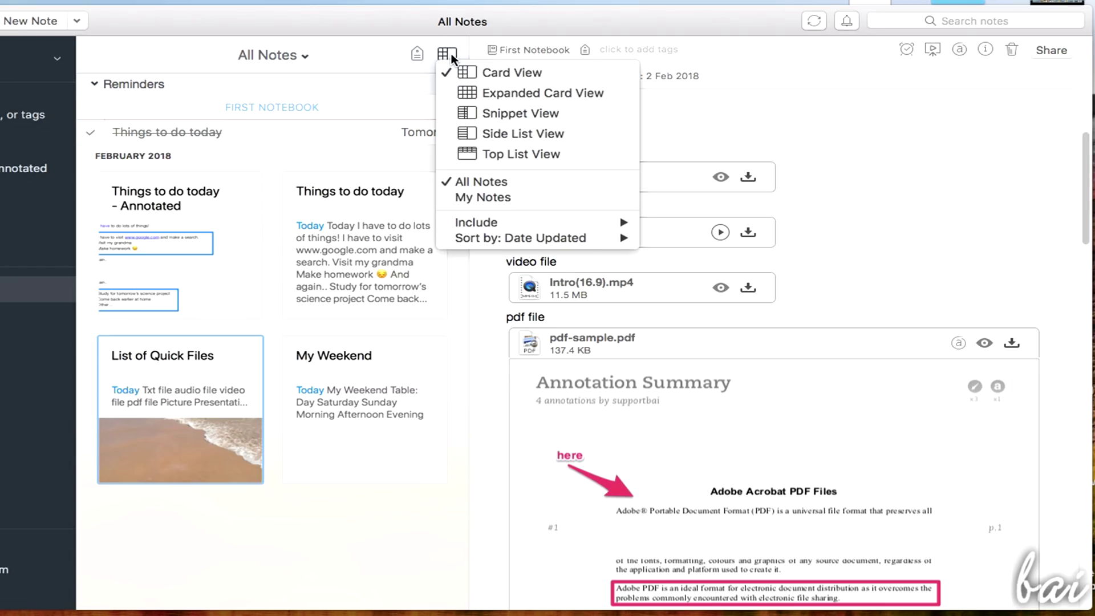
click(478, 93)
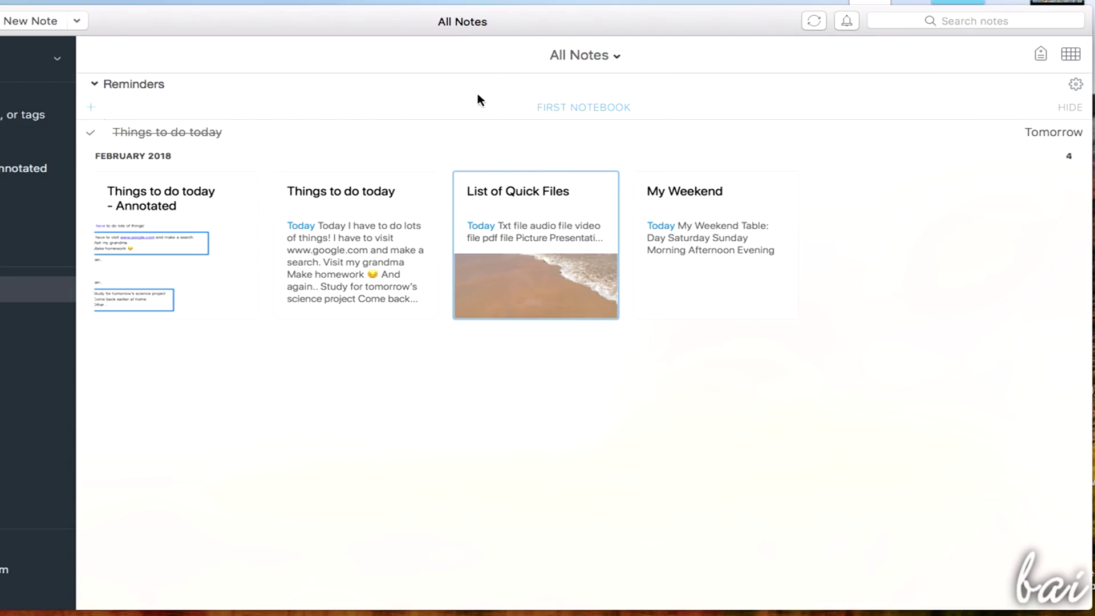
click(1070, 54)
click(1027, 113)
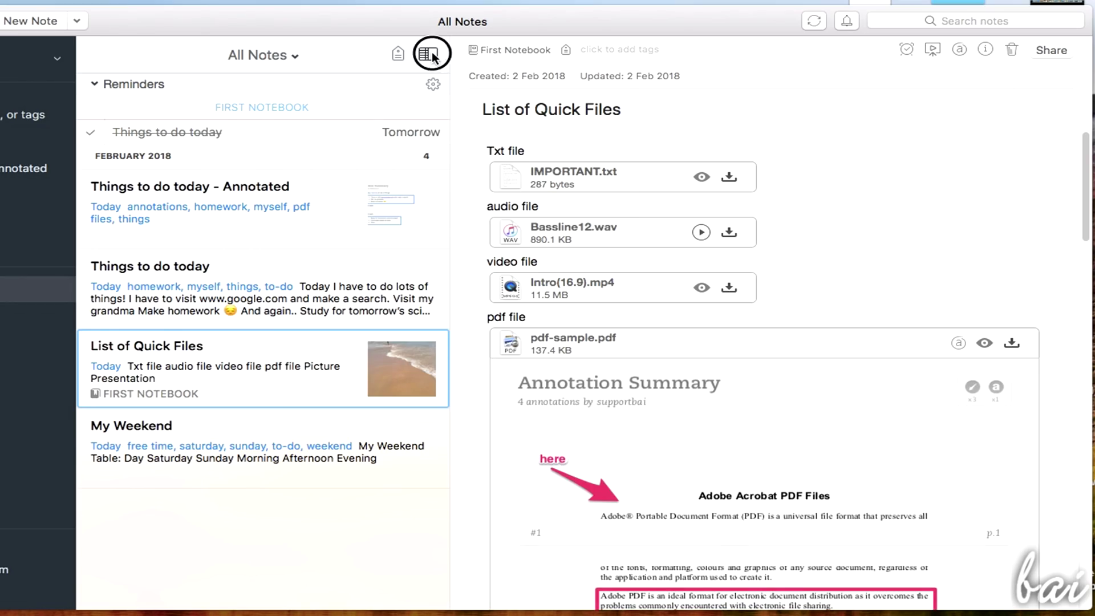
click(429, 53)
click(472, 135)
click(436, 54)
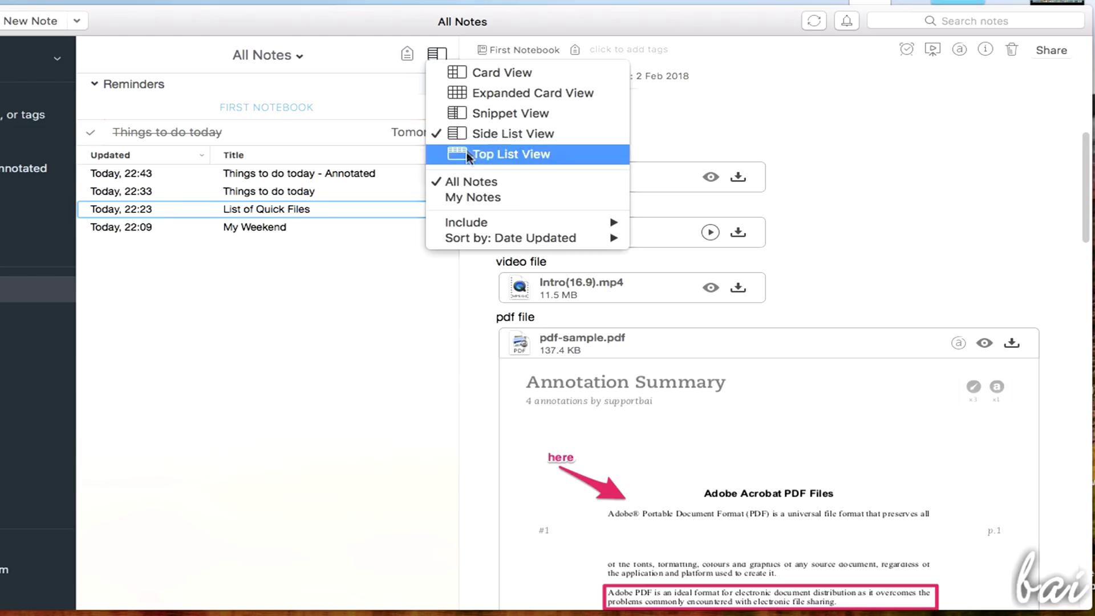
click(469, 154)
click(1070, 54)
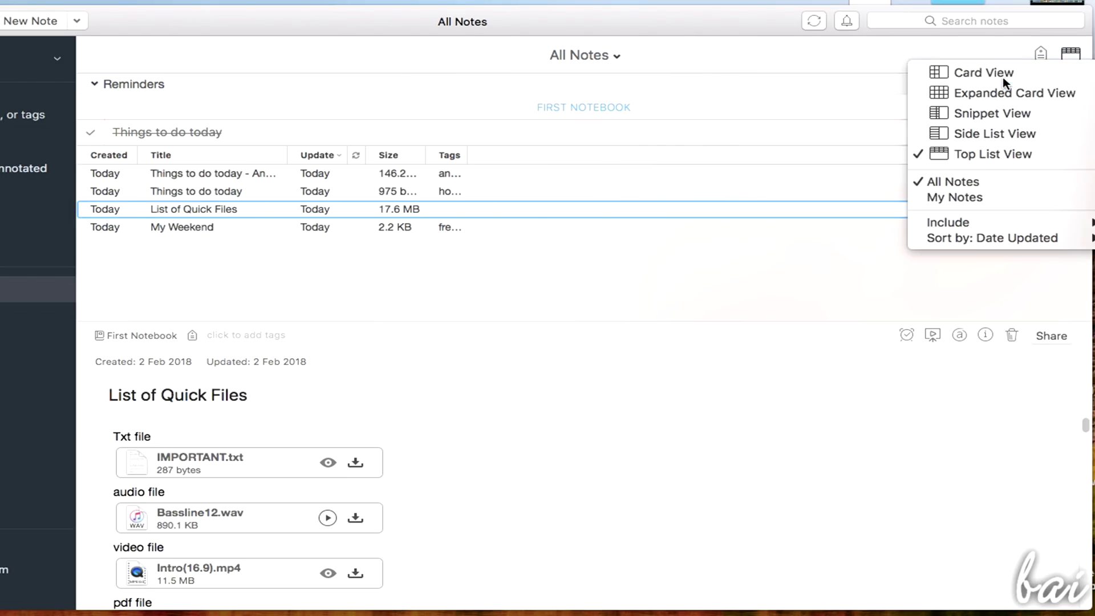
click(1038, 70)
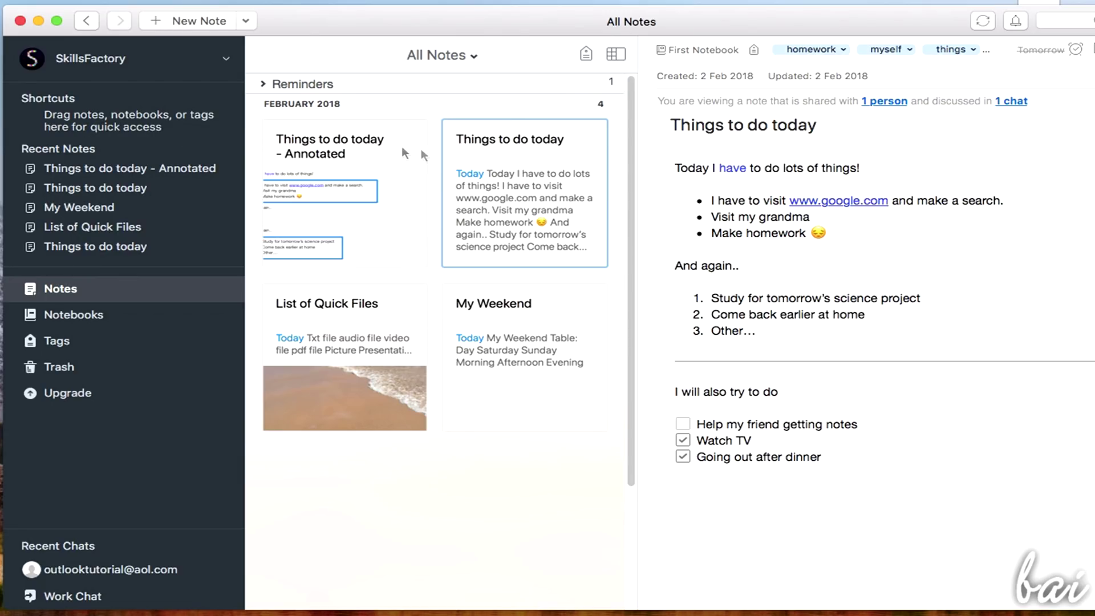
Drag Things to do today into Shortcuts, open it from there, and close its window
click(545, 164)
drag(546, 164, 100, 97)
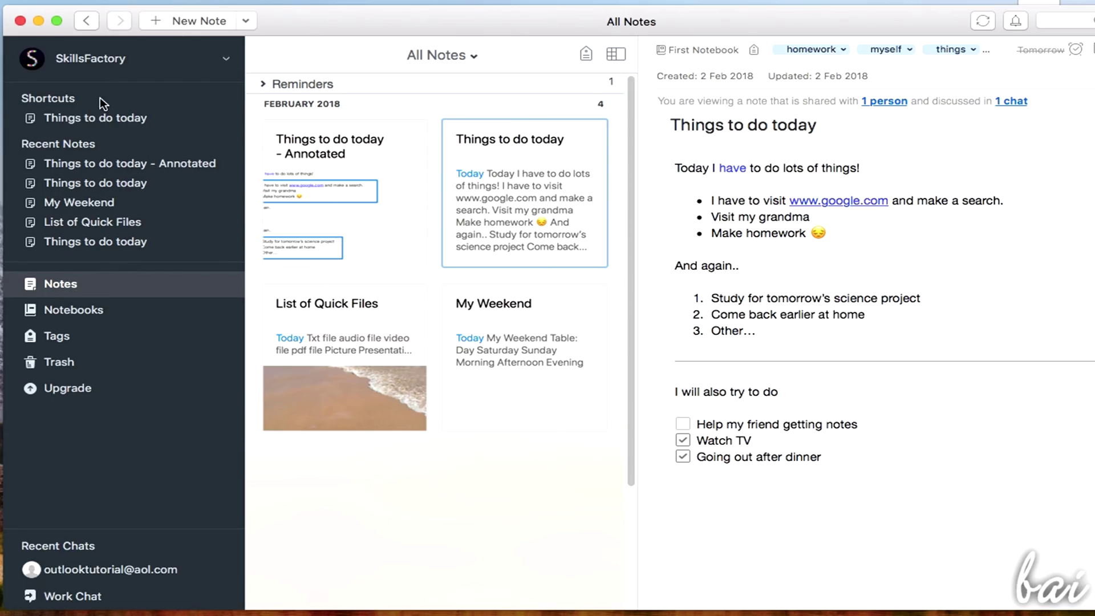
click(137, 119)
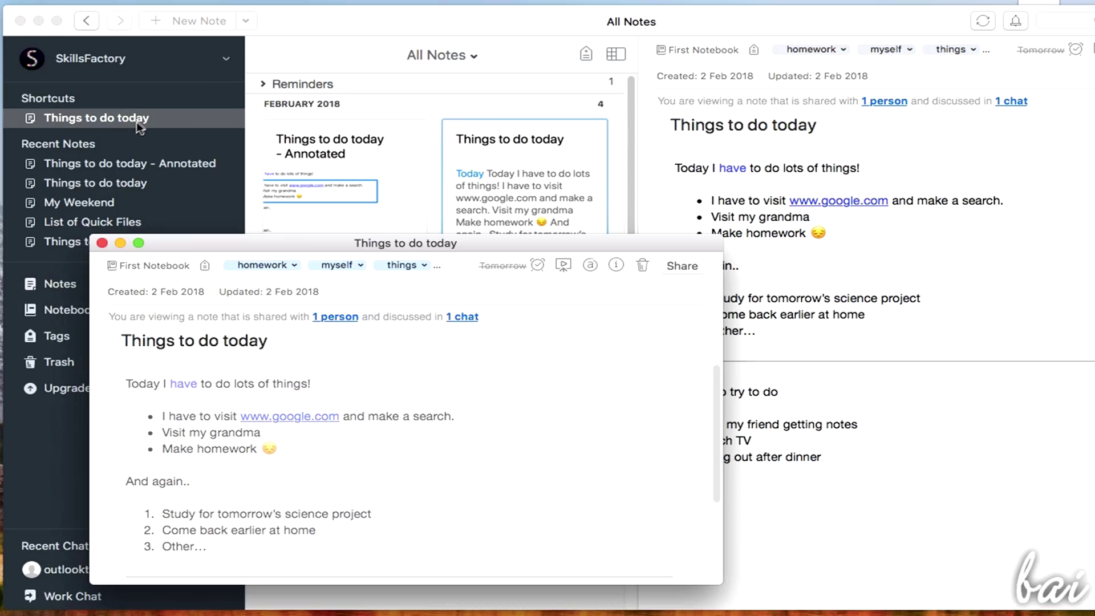
drag(281, 246, 444, 49)
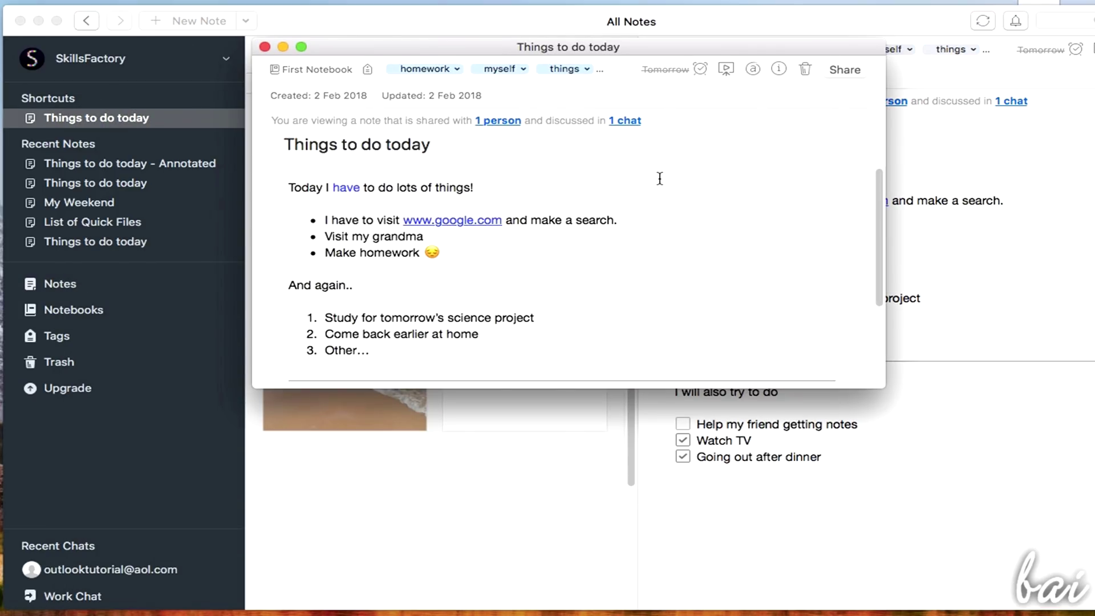
scroll(660, 183, down, 5)
scroll(668, 206, up, 5)
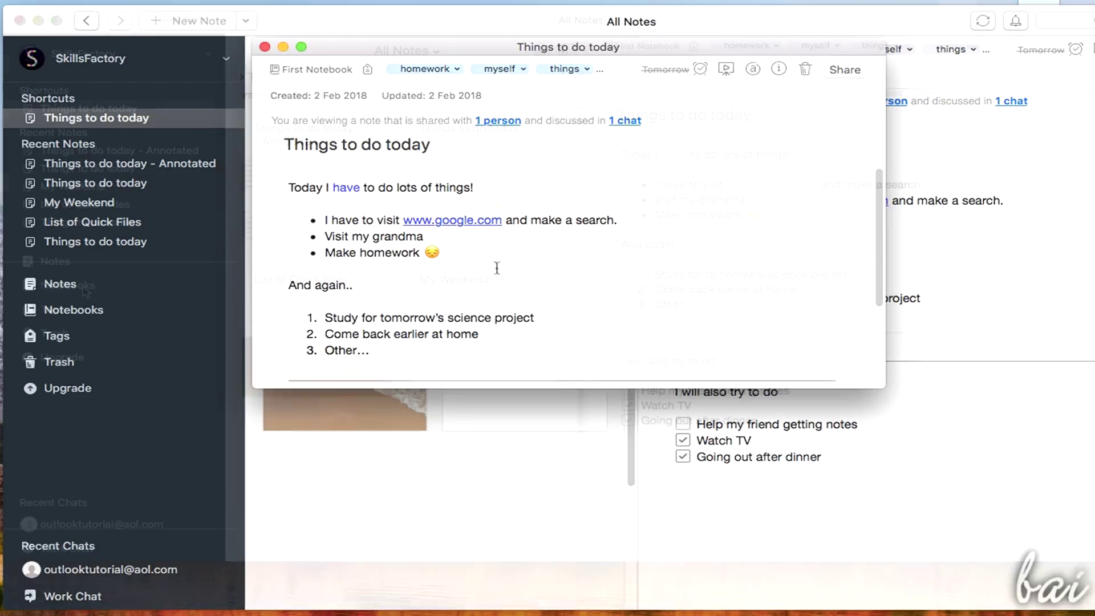
key(super+w)
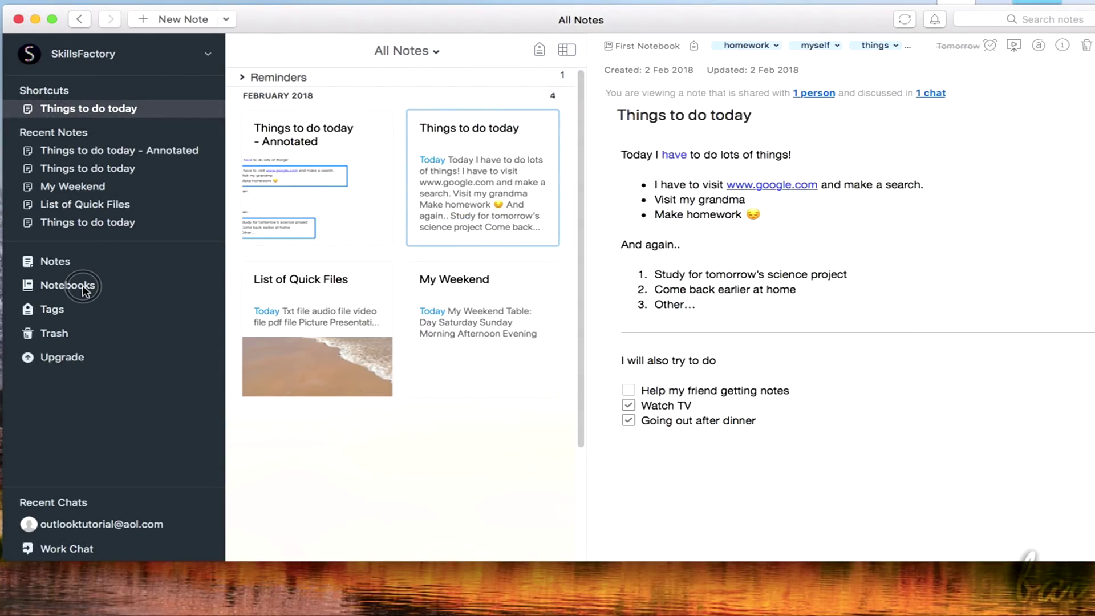
Create a private notebook named MyNotebook, then open First Notebook's notes
click(85, 287)
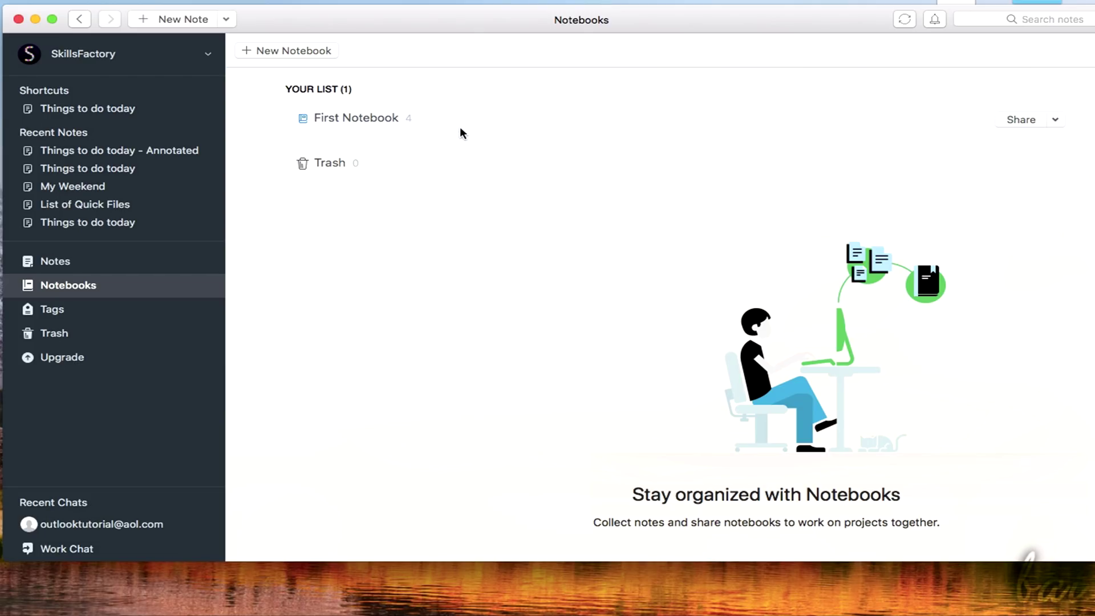
click(321, 50)
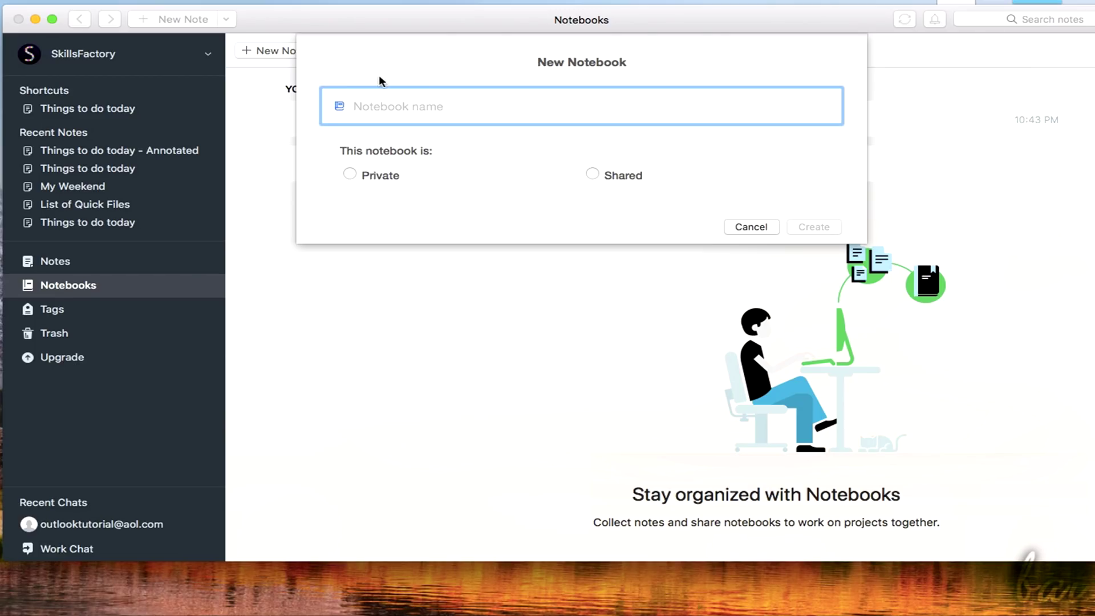
text(MyNotebook)
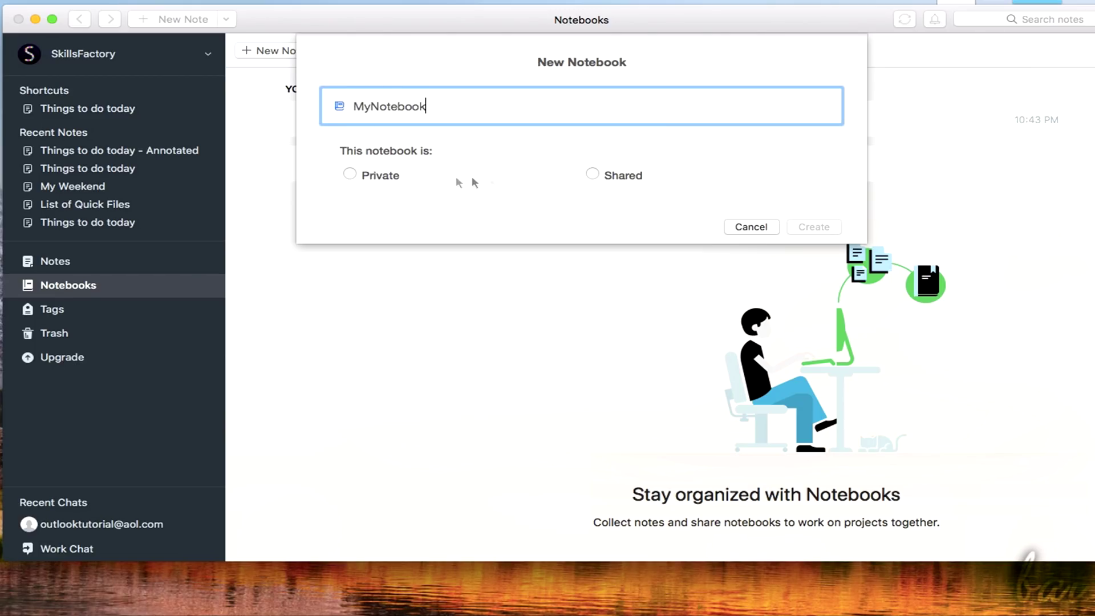
click(387, 182)
click(608, 172)
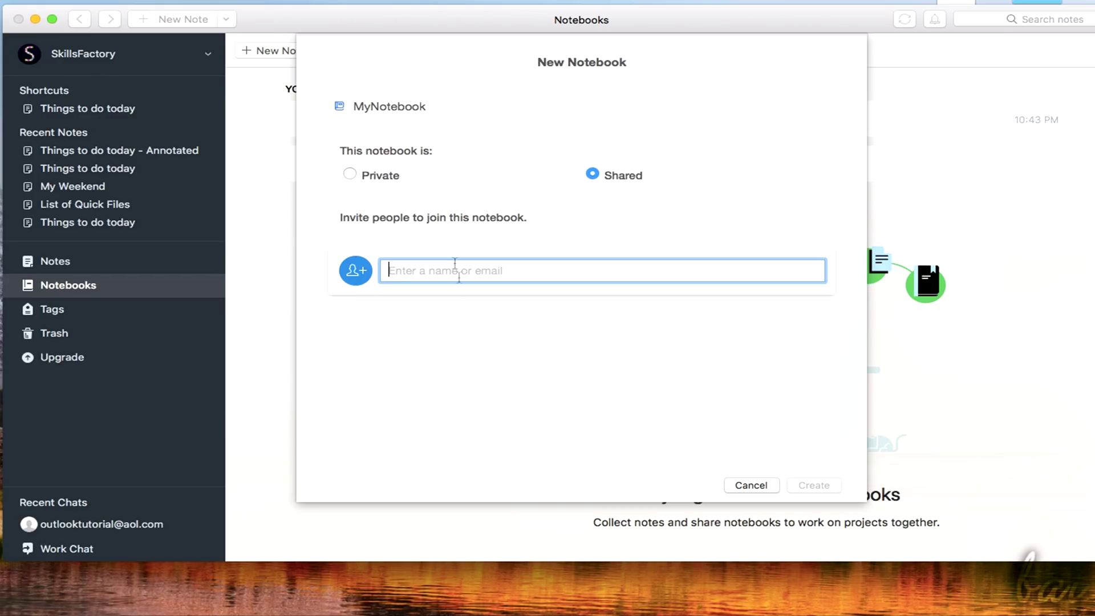
click(368, 174)
click(810, 266)
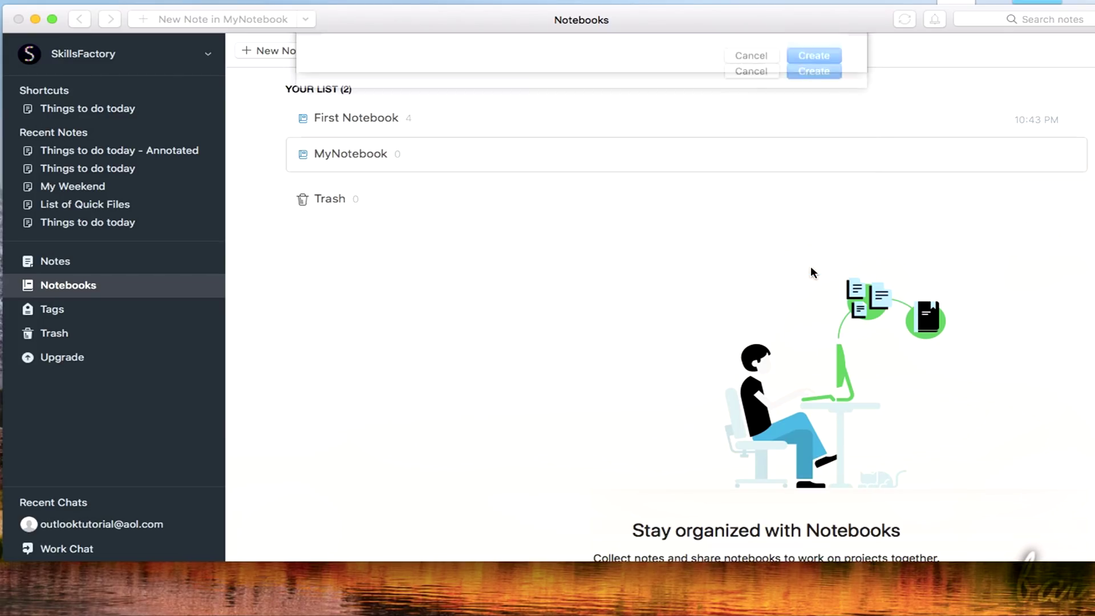
click(526, 123)
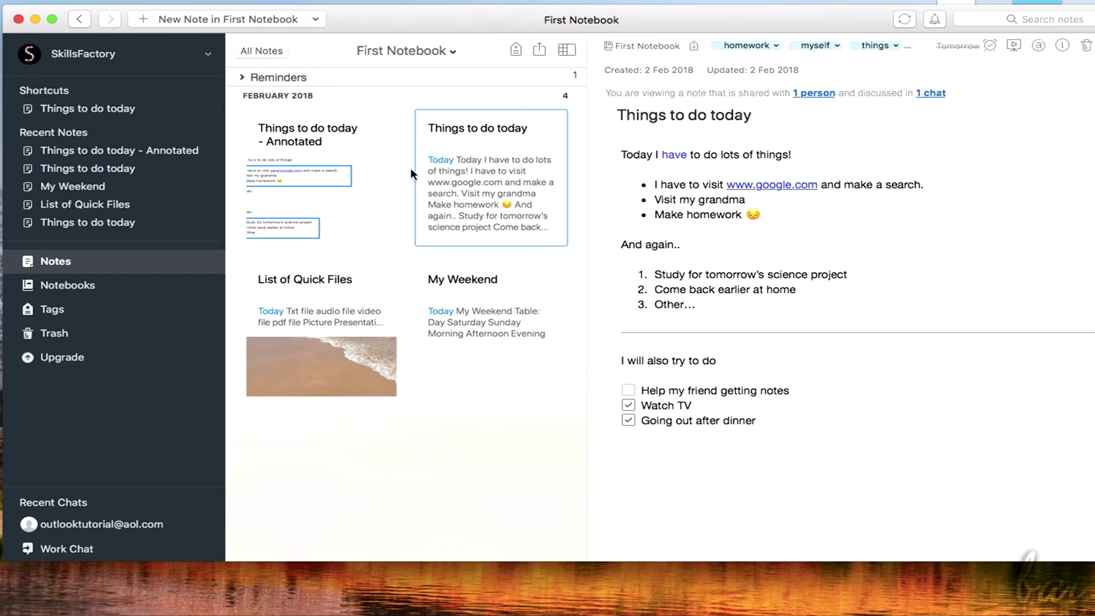
Filter the notes by First Notebook, then MyNotebook, then back to all notebooks
key(Down)
click(461, 231)
click(261, 50)
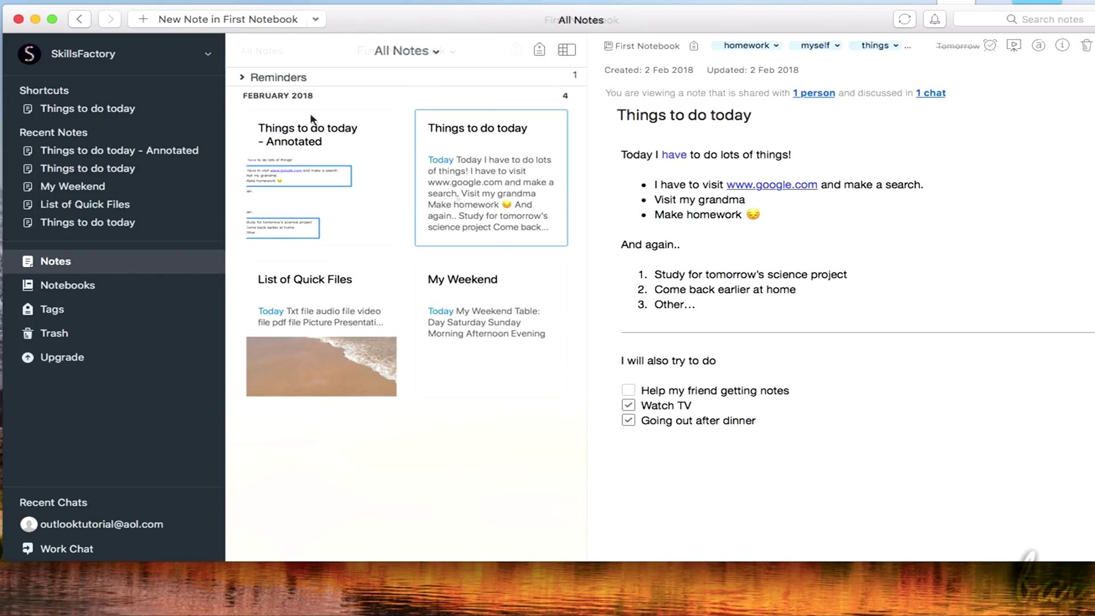
click(437, 51)
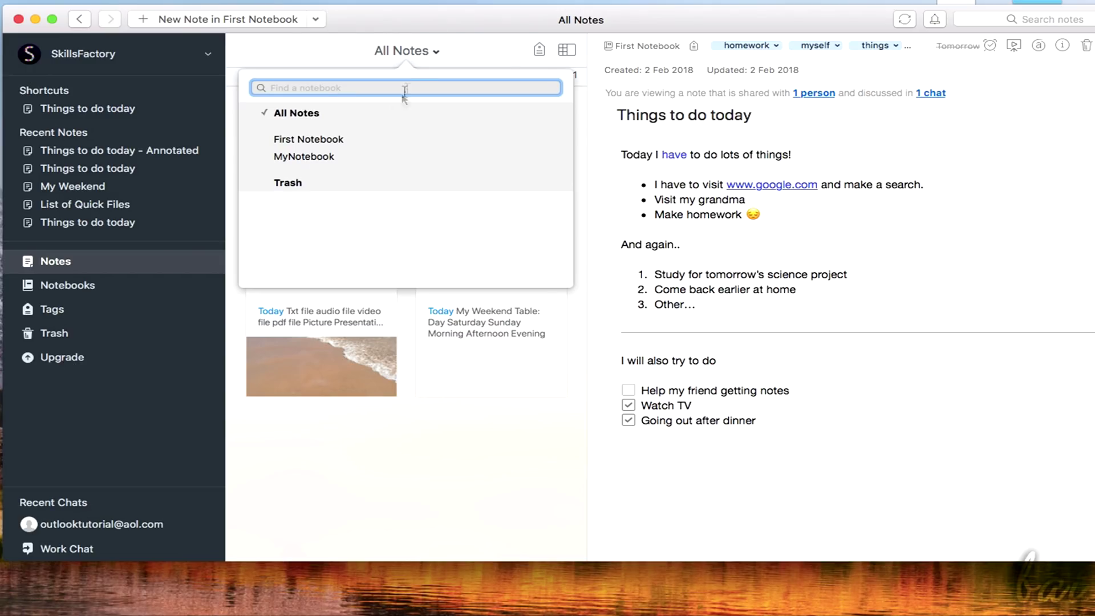
click(340, 139)
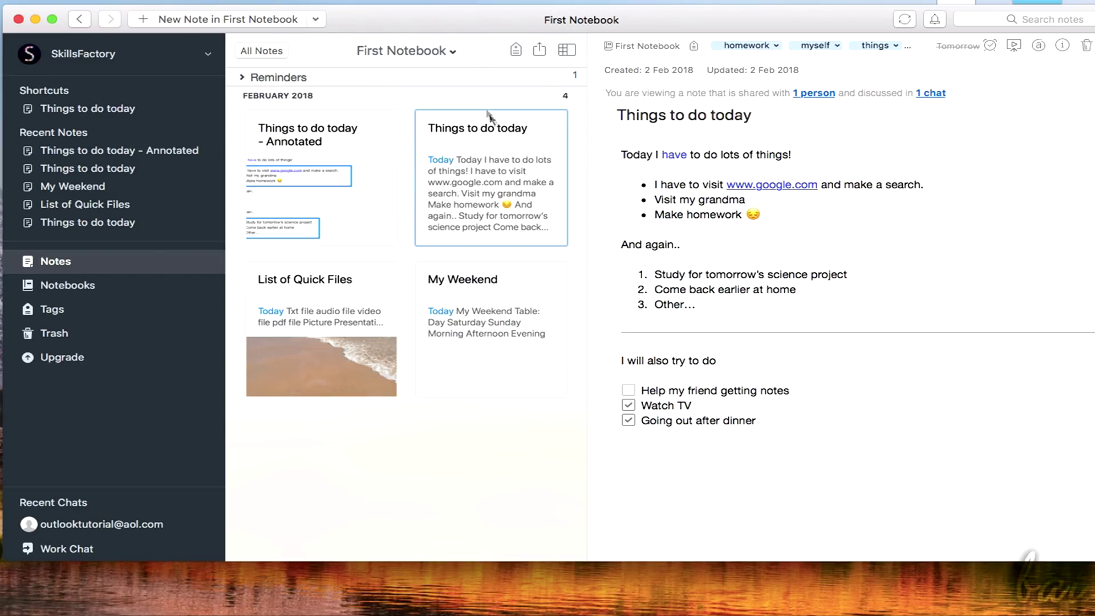
click(453, 52)
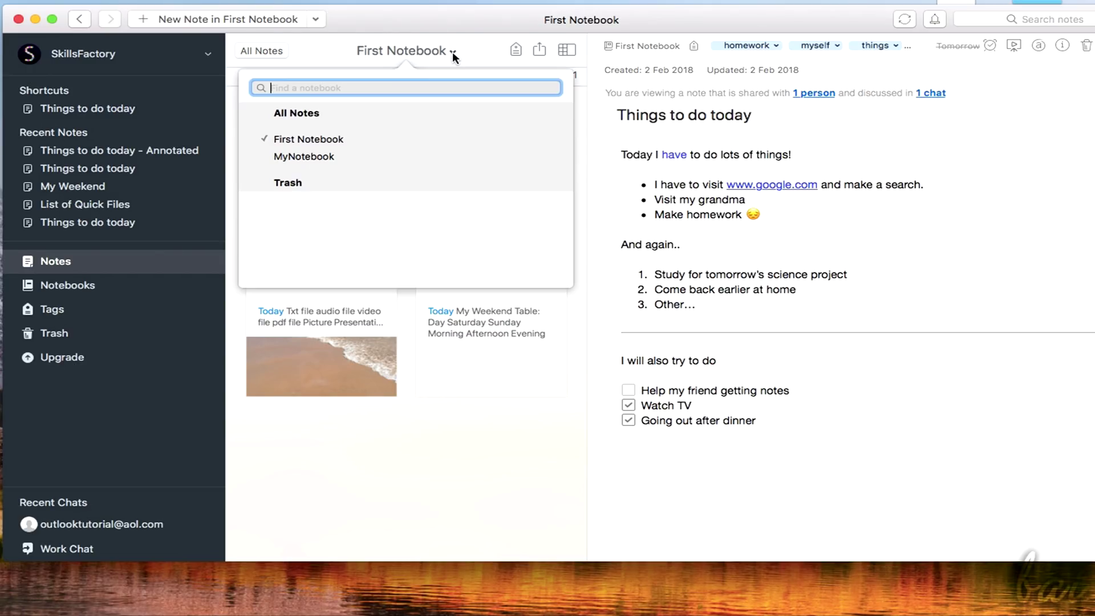
click(318, 155)
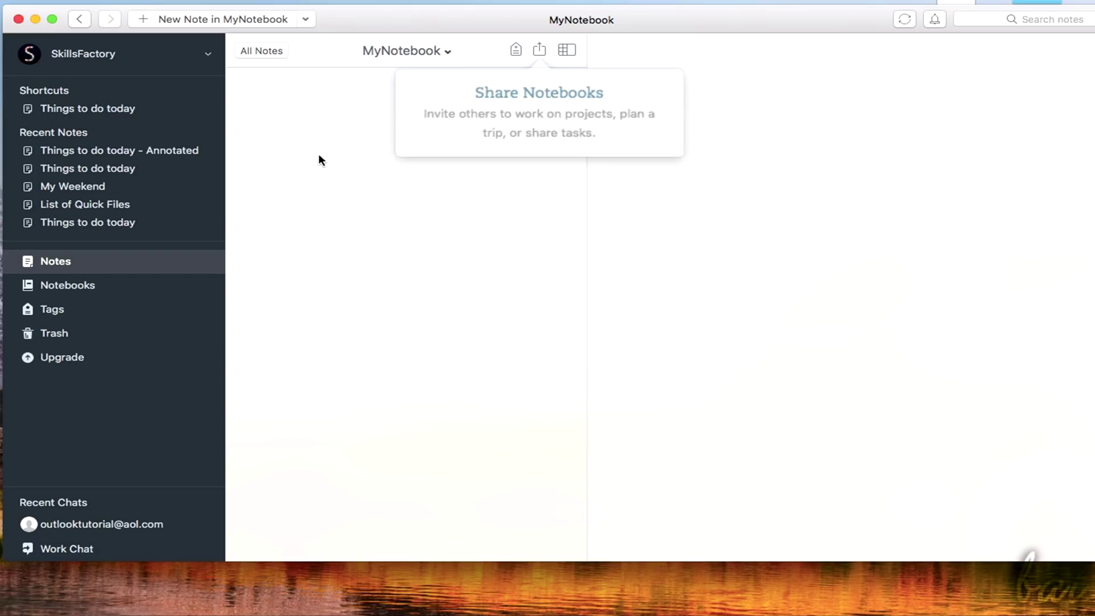
click(450, 51)
click(324, 114)
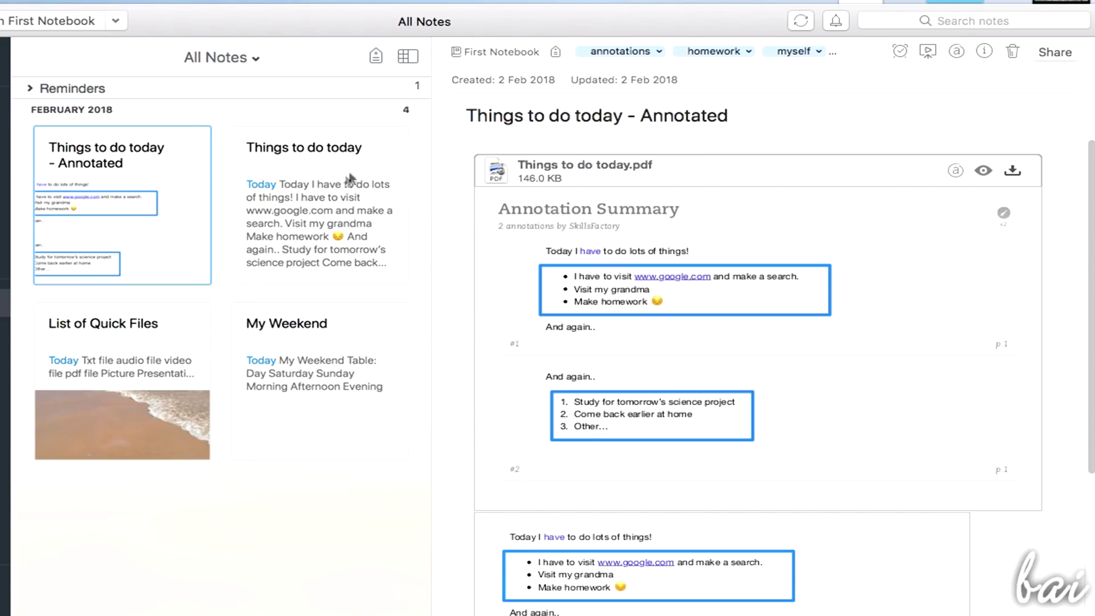
Move the Things to do today note into First Notebook and list the notebooks
click(340, 176)
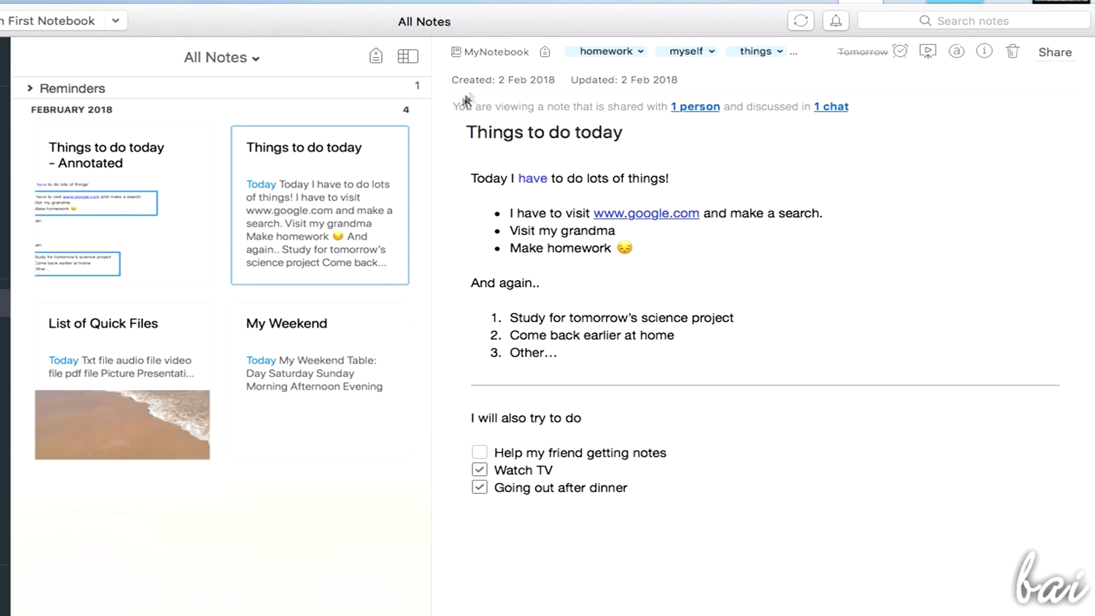
click(492, 51)
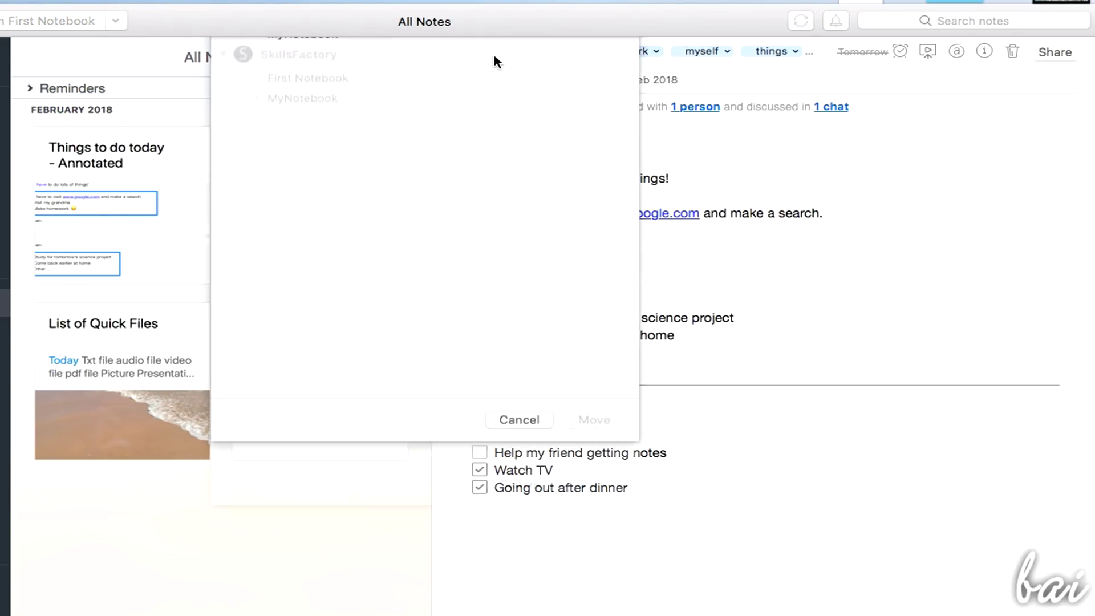
click(309, 152)
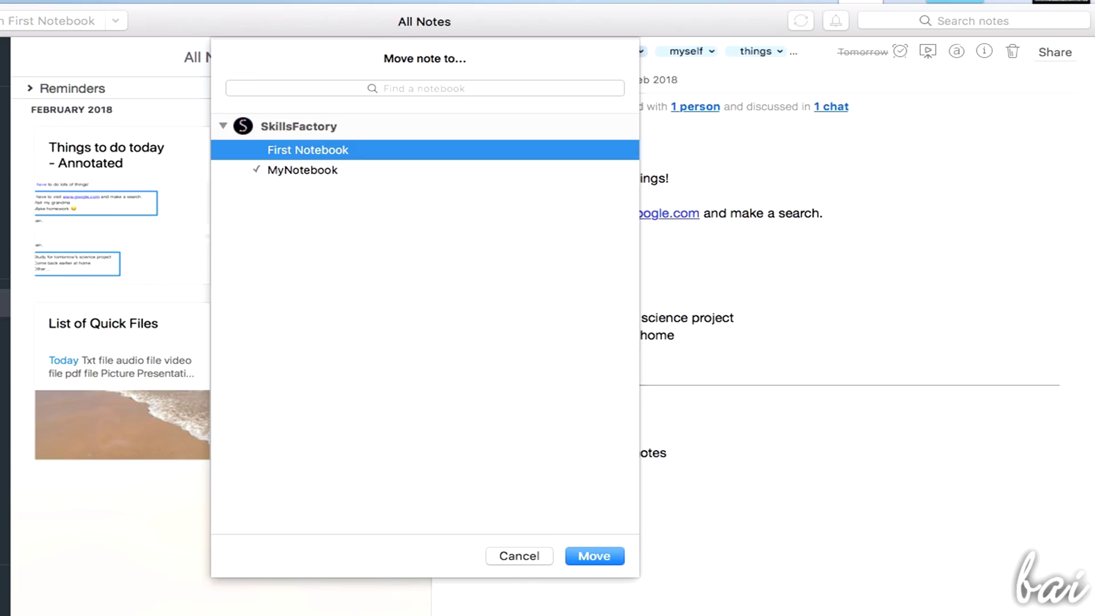
click(594, 550)
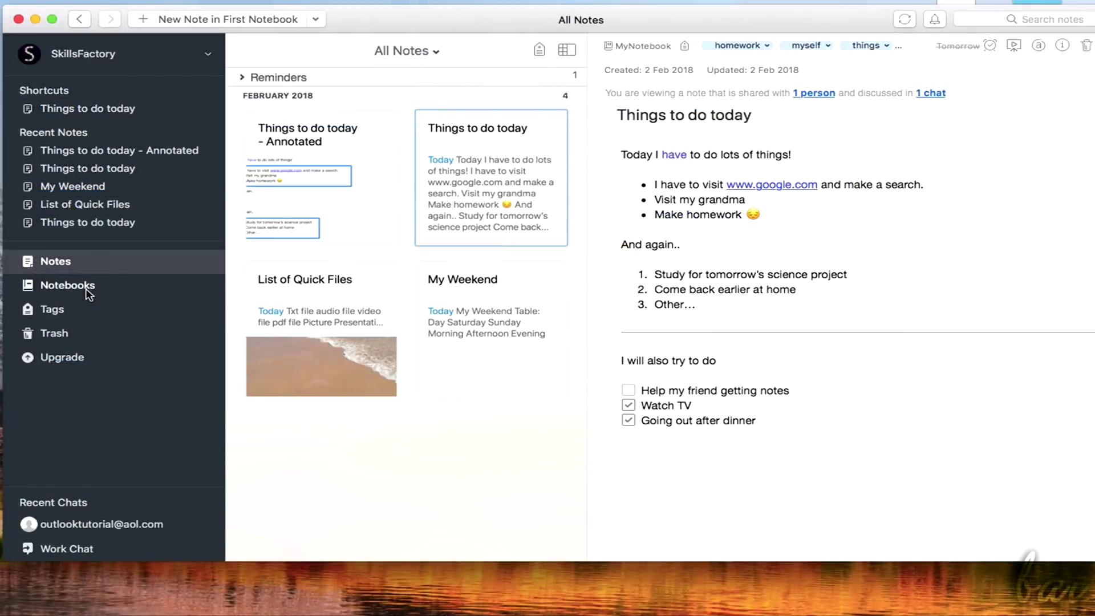
click(86, 286)
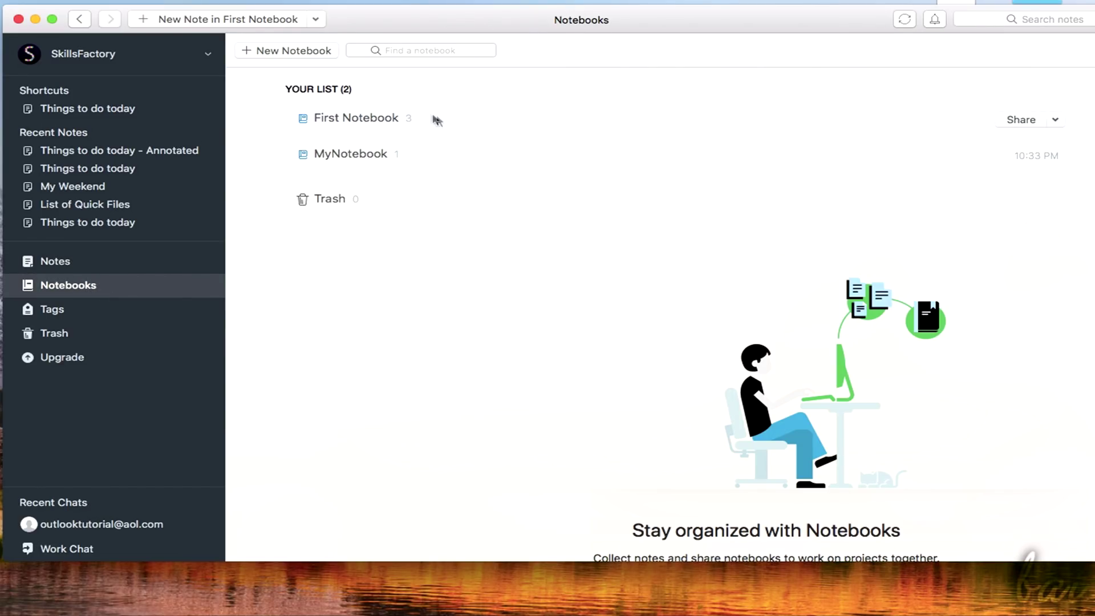
Delete First Notebook from its context menu and confirm
right_click(453, 125)
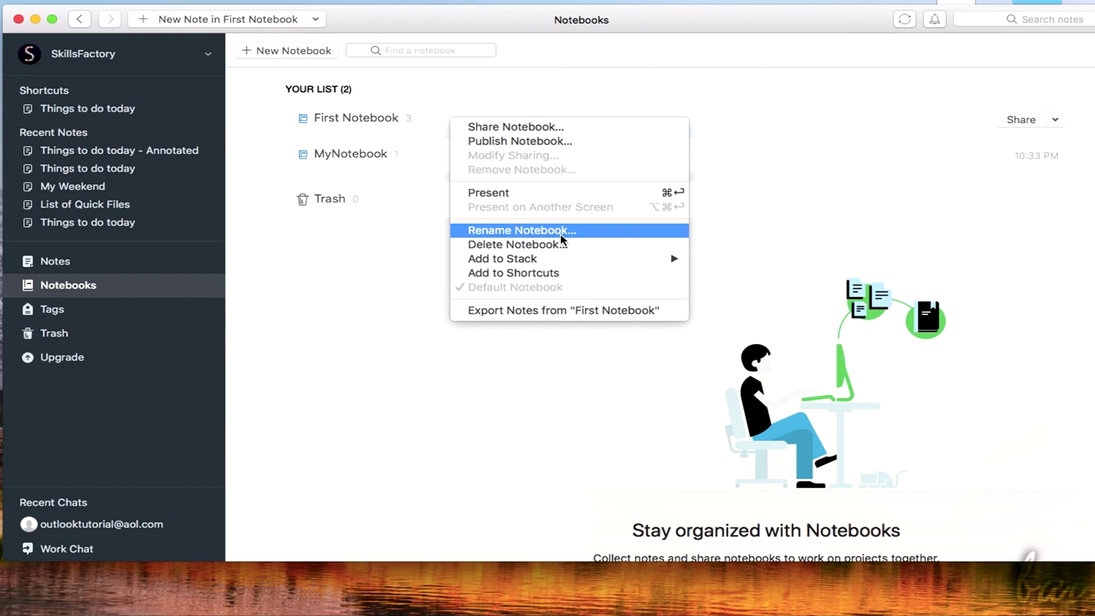
click(583, 254)
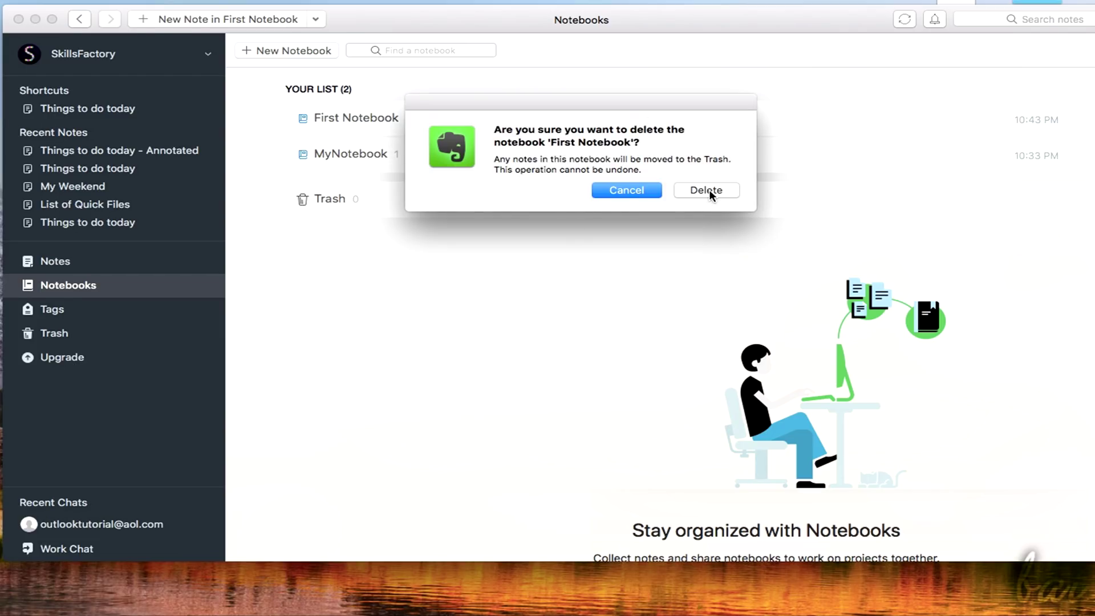
click(707, 188)
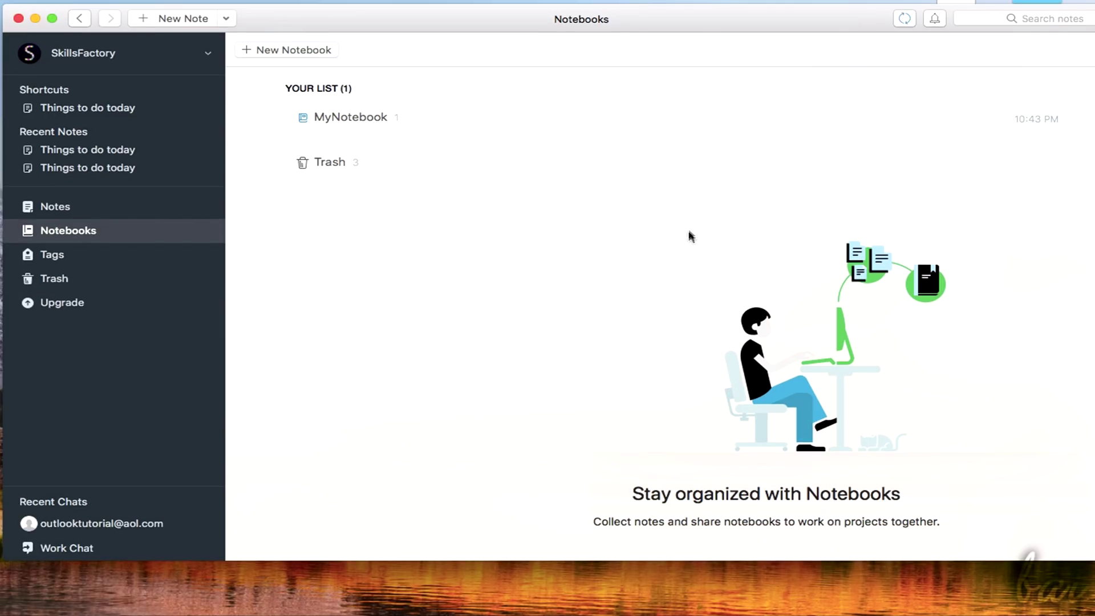
Look through the trashed notes: Annotated, My Weekend and List of Quick Files
click(60, 280)
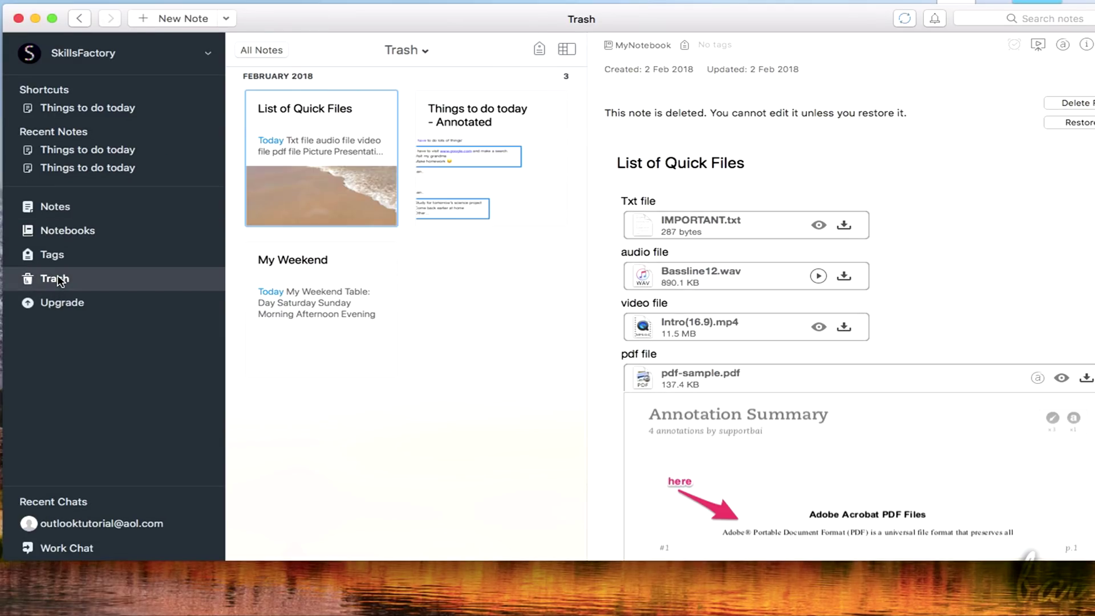
click(467, 138)
click(329, 292)
click(327, 163)
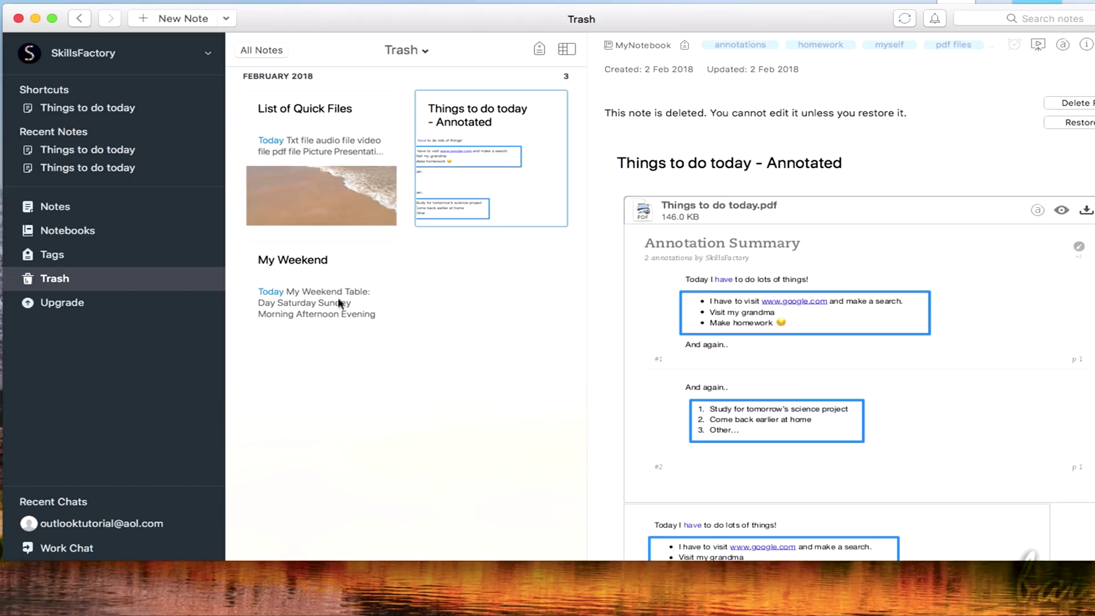
click(356, 168)
click(496, 139)
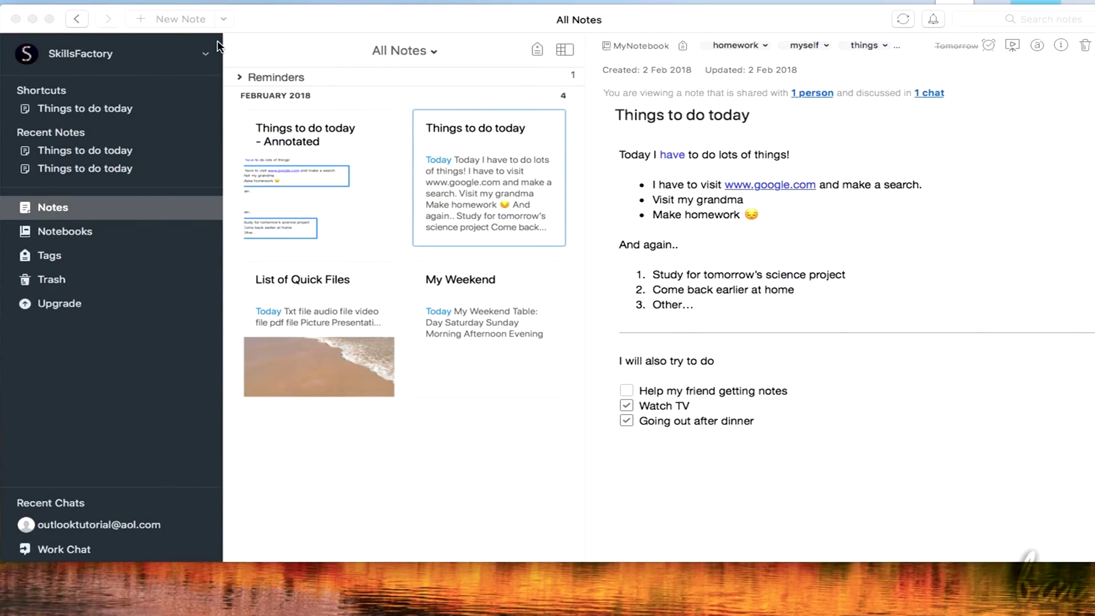
Share MyNotebook with a suggested contact at Can view permission
click(89, 237)
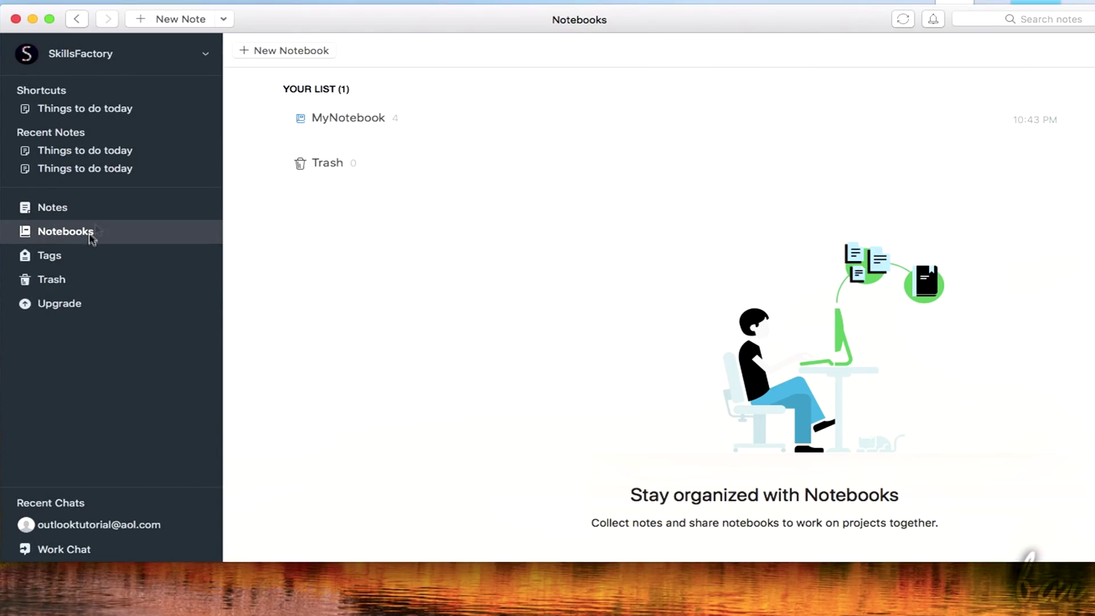
click(1024, 120)
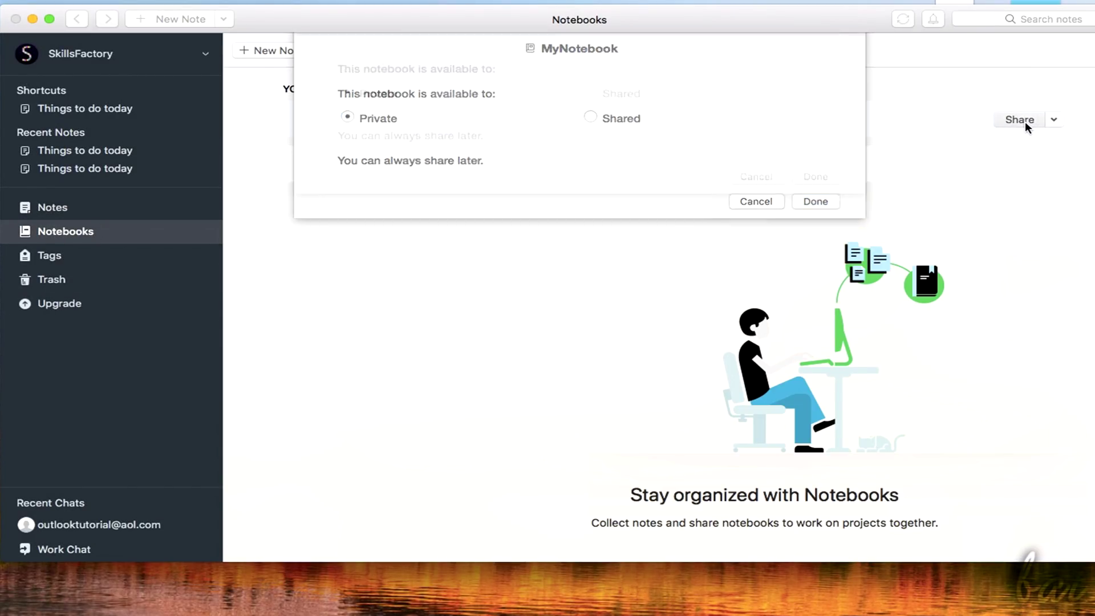
click(591, 136)
text(outlook)
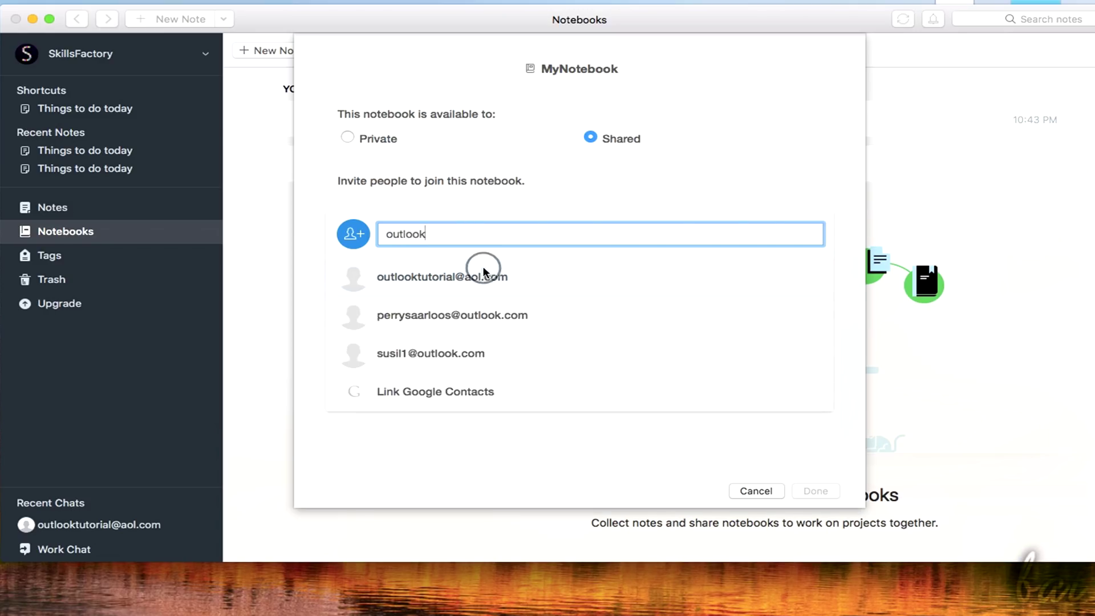
click(481, 271)
click(779, 282)
click(772, 301)
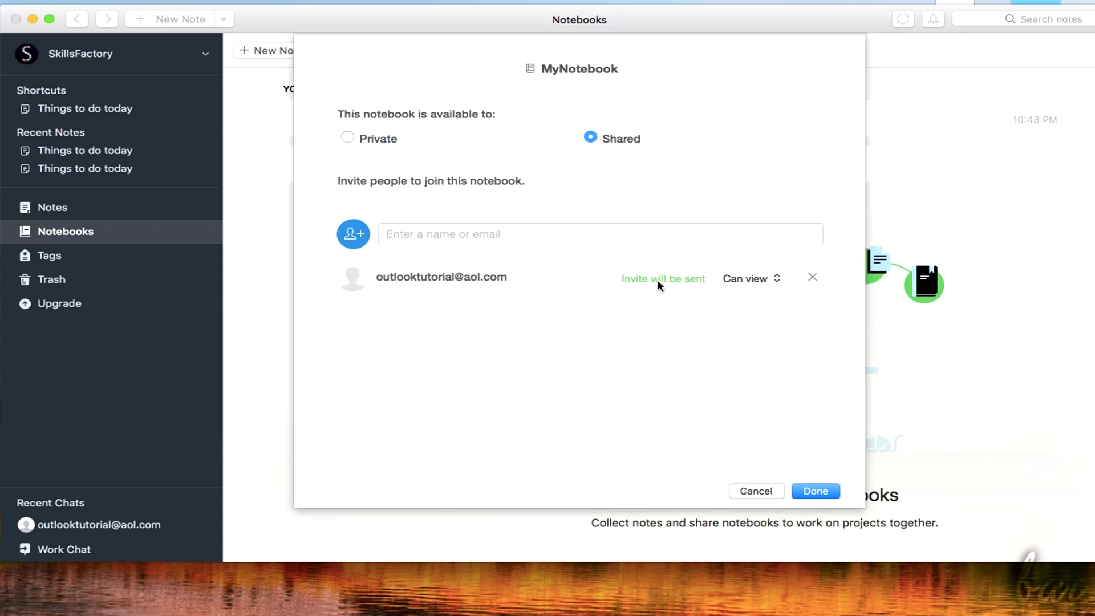
click(813, 491)
Publish MyNotebook with a public link
mouse_move(640, 115)
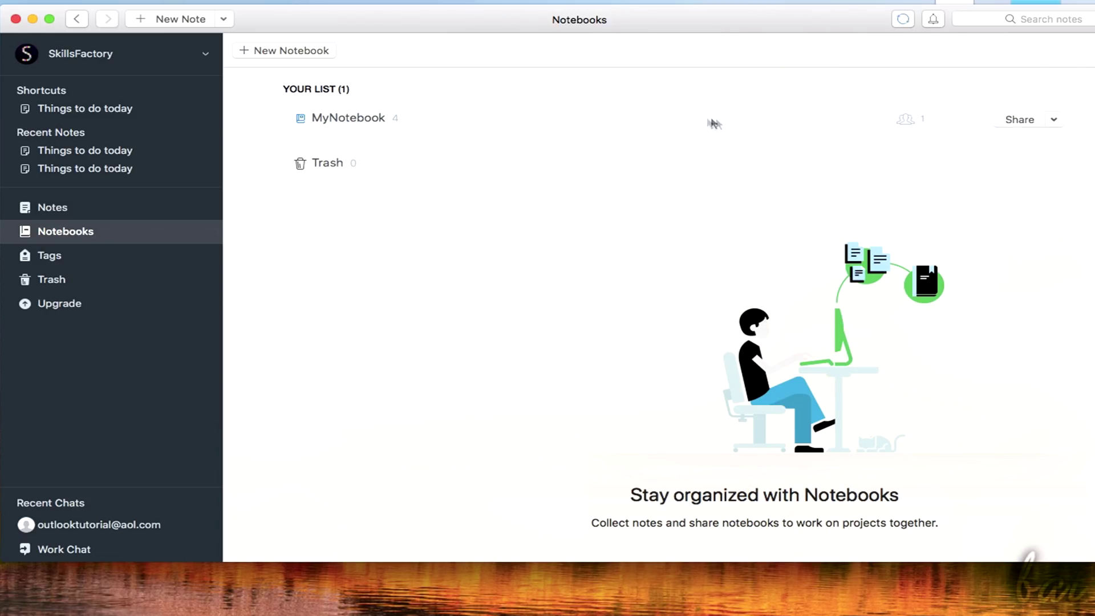
click(1055, 120)
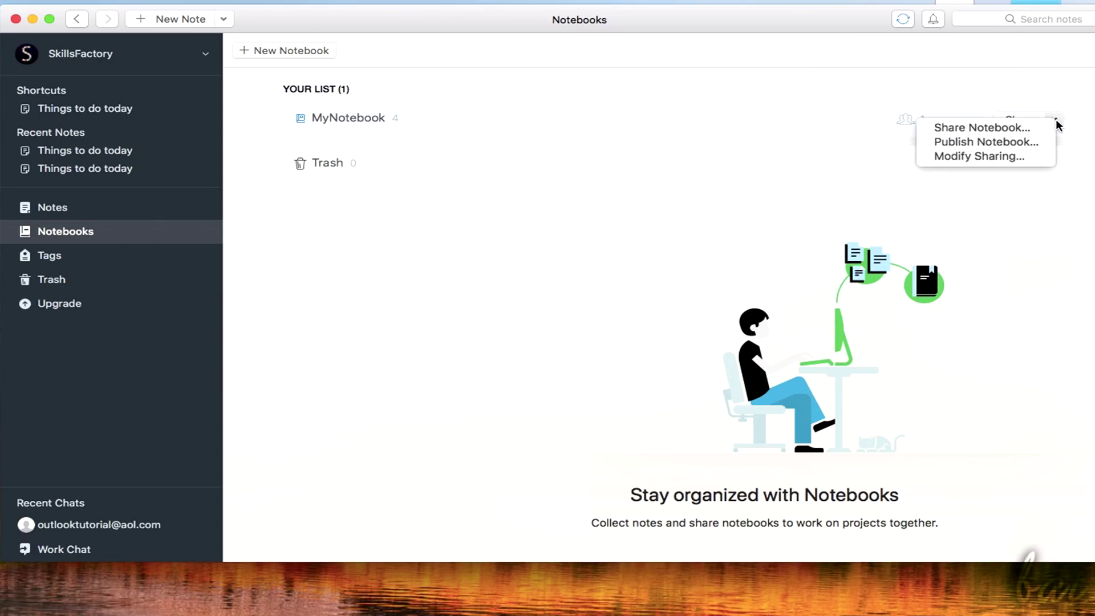
click(1020, 141)
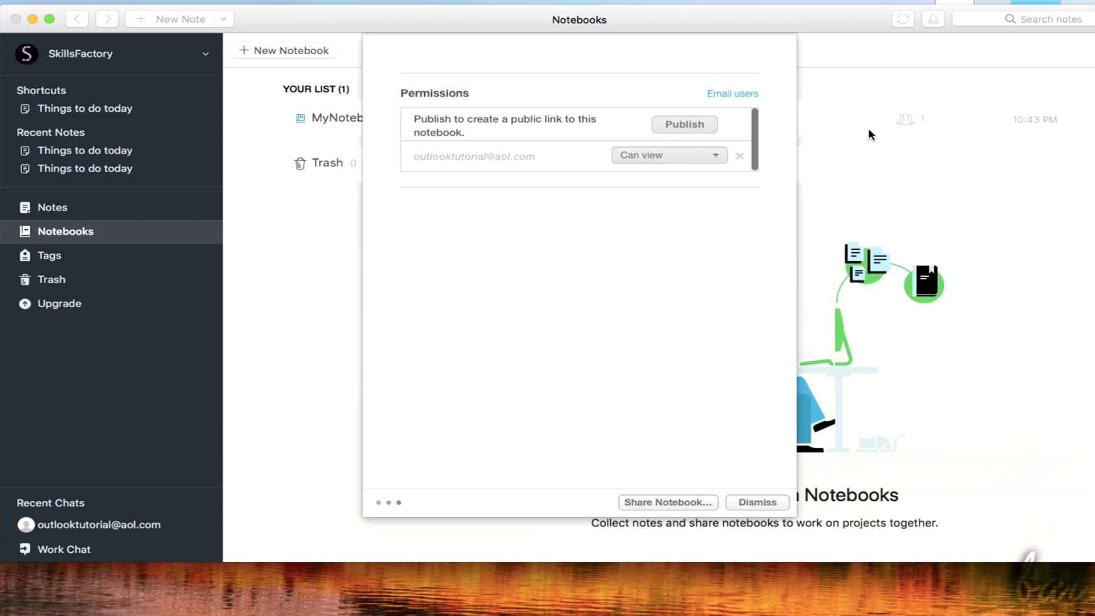
click(703, 132)
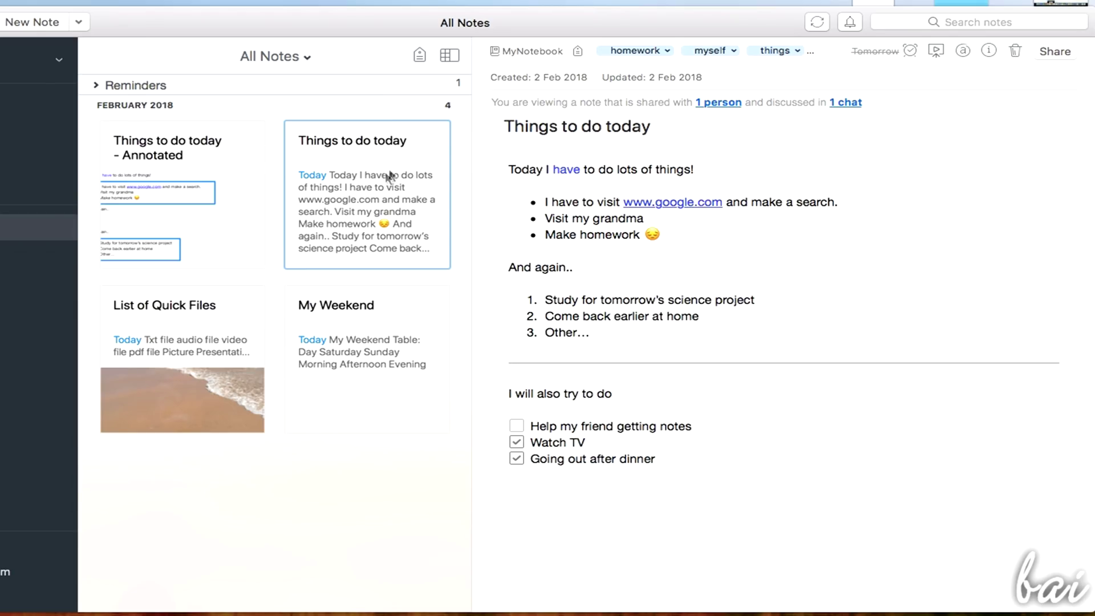
Browse My Weekend and List of Quick Files, then tag the Annotated note 'list'
click(332, 337)
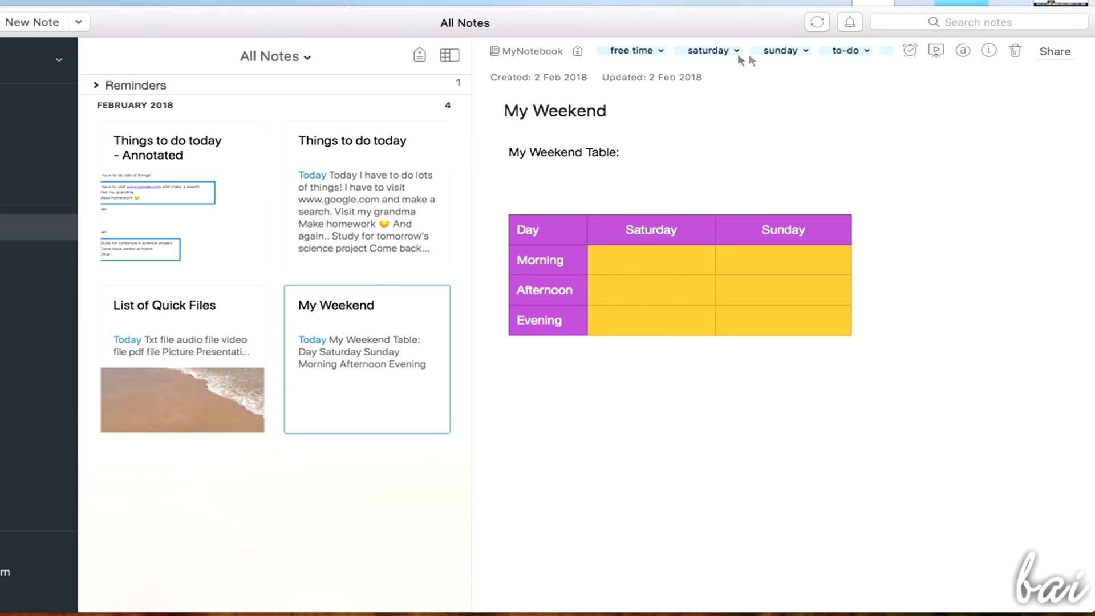
click(213, 307)
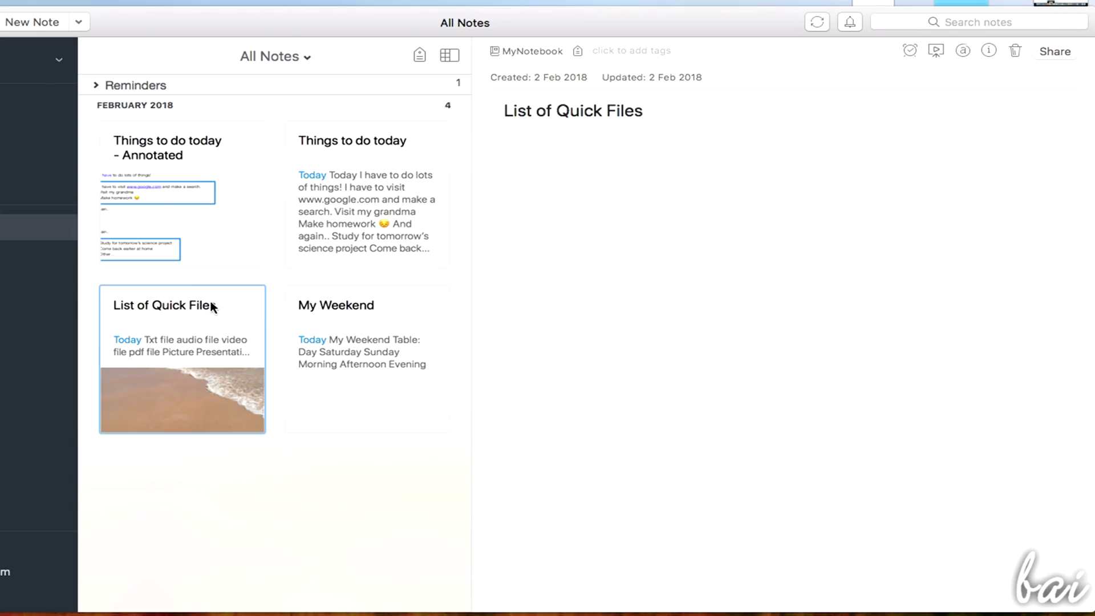
click(148, 189)
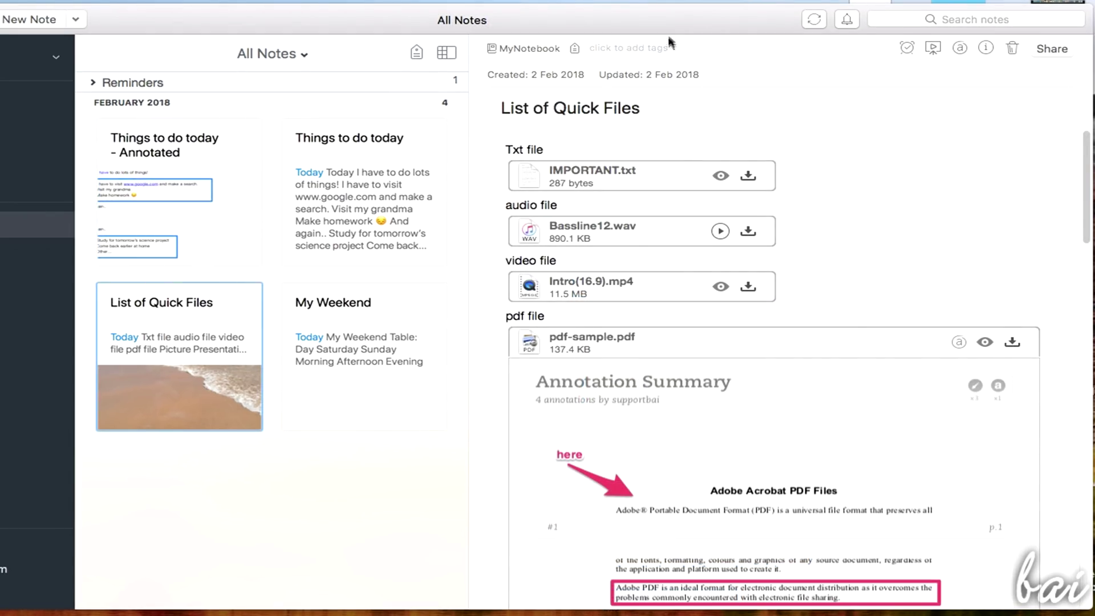
click(646, 51)
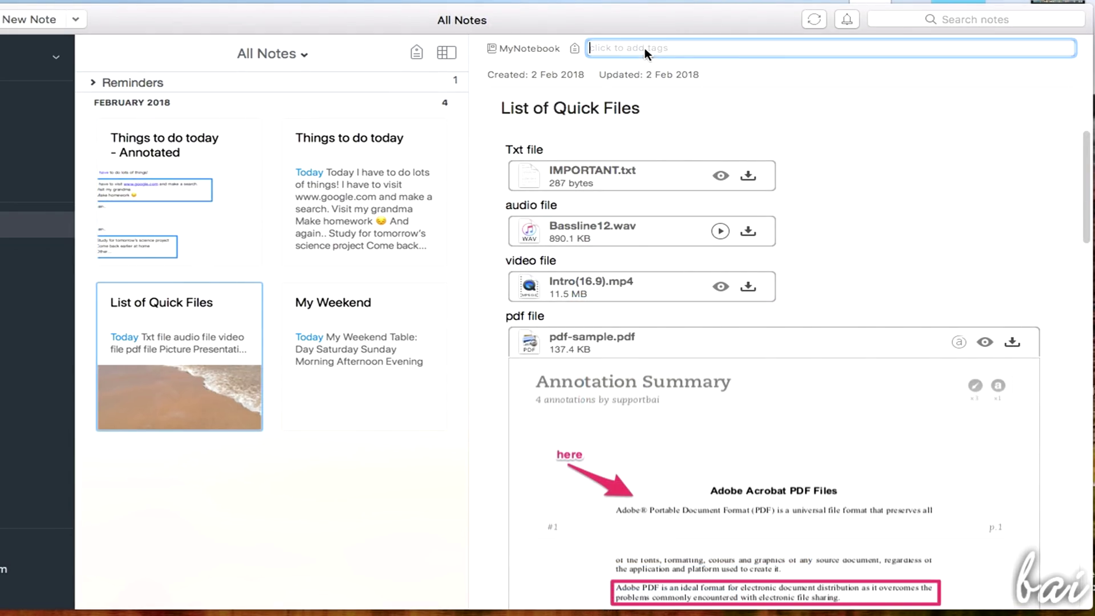
text(list)
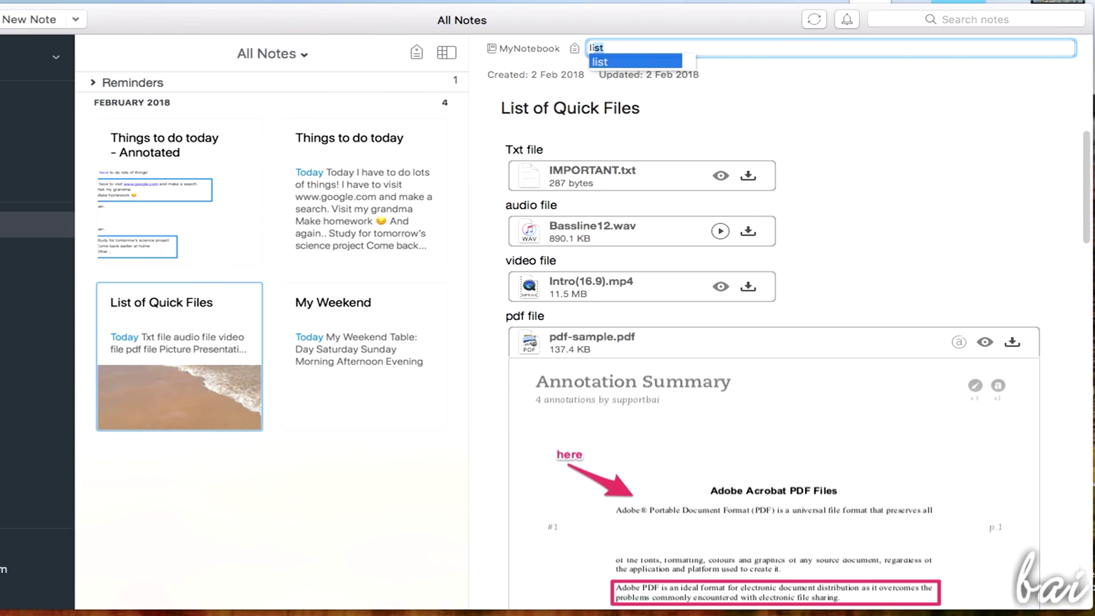
key(Return)
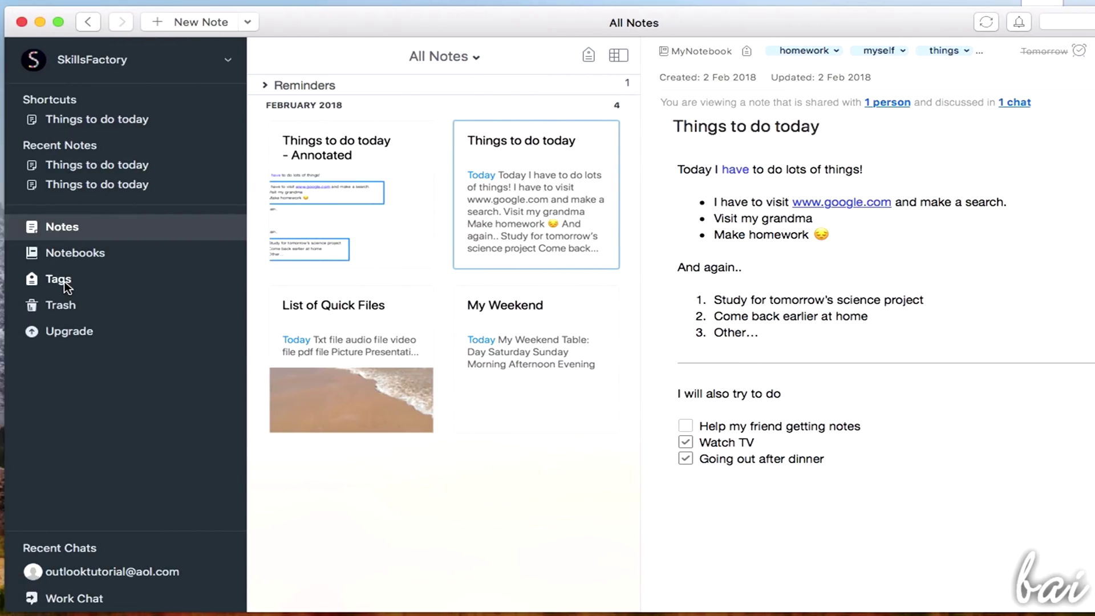
Show the notes tagged homework from the Tags list
click(64, 282)
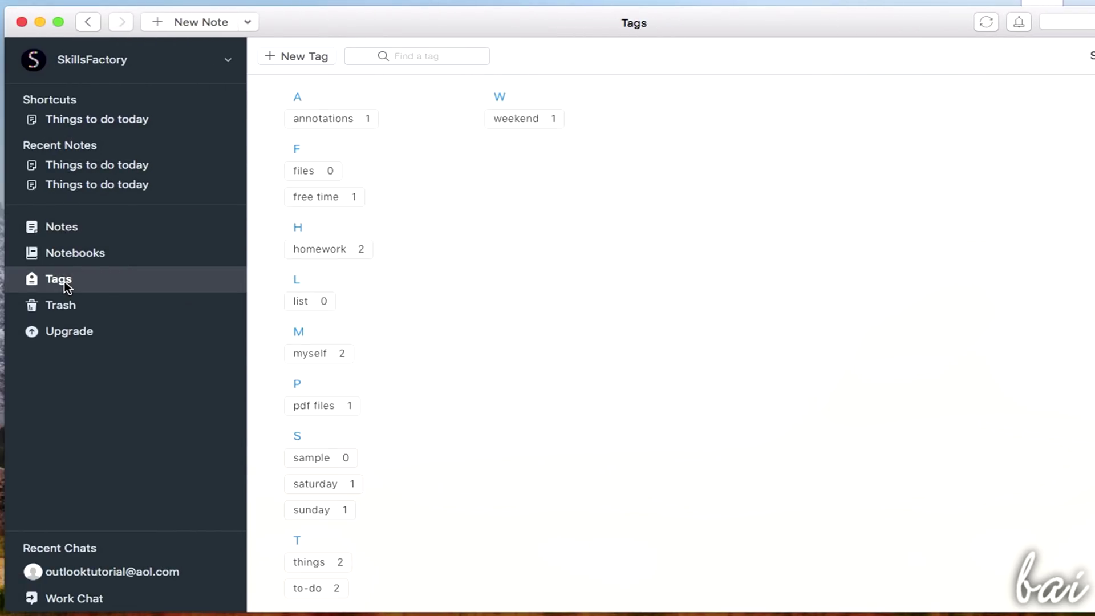
click(330, 252)
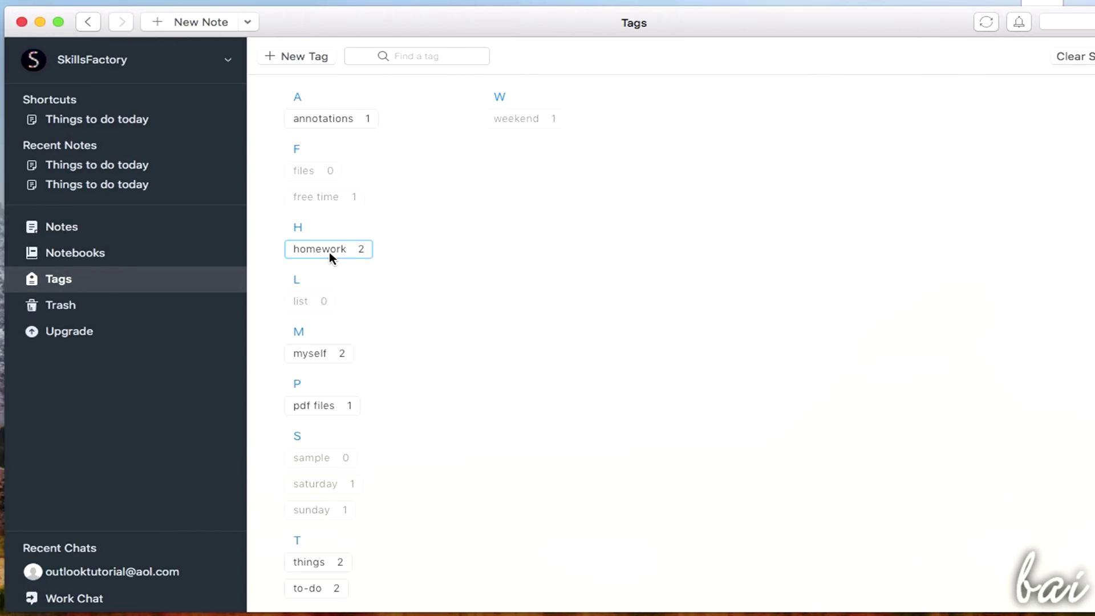
double_click(329, 249)
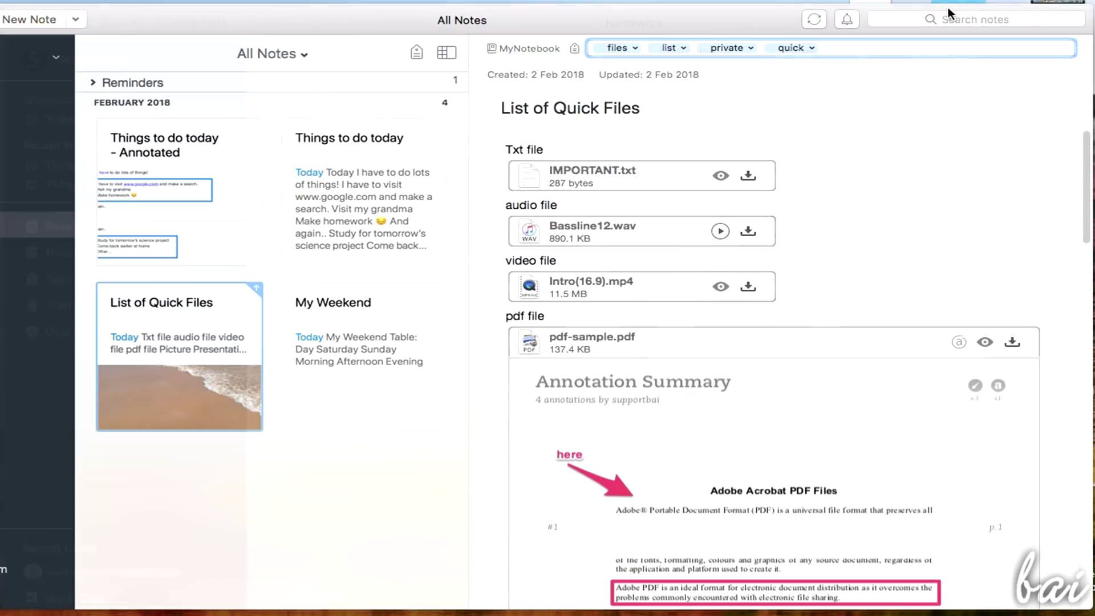
Search notes for 'homework', then begin entering the account e-mail on the web sign-in page
click(965, 21)
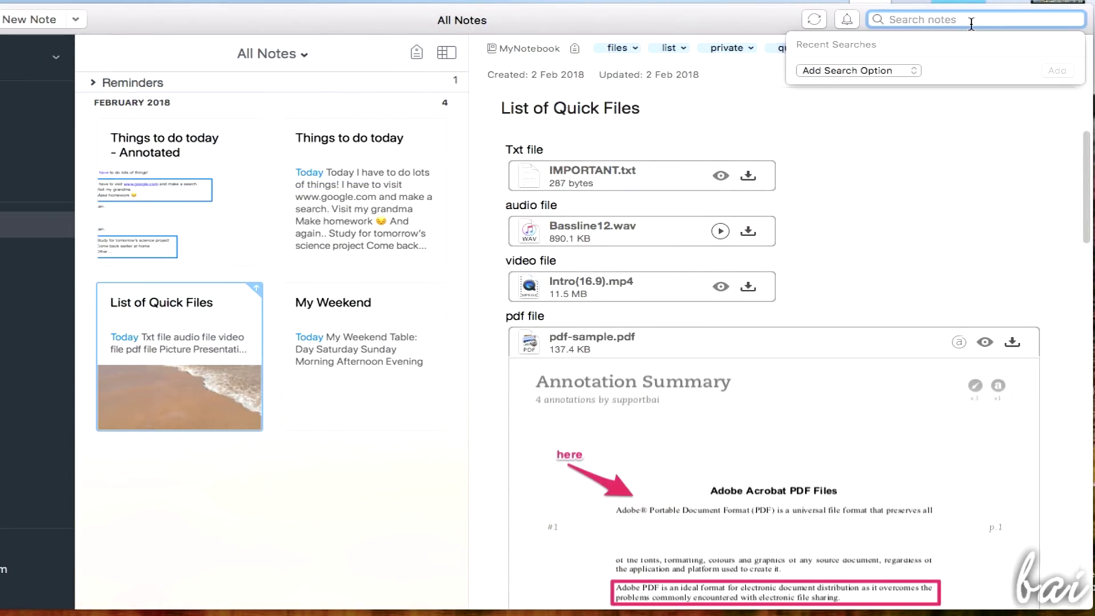
text(homw)
key(BackSpace)
text(e)
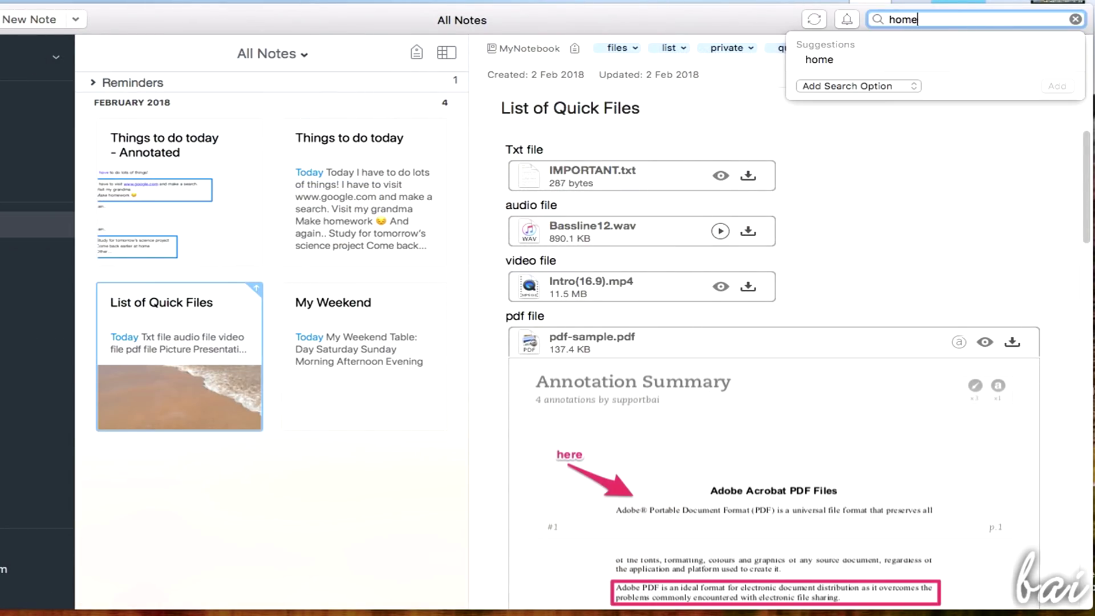
text(work)
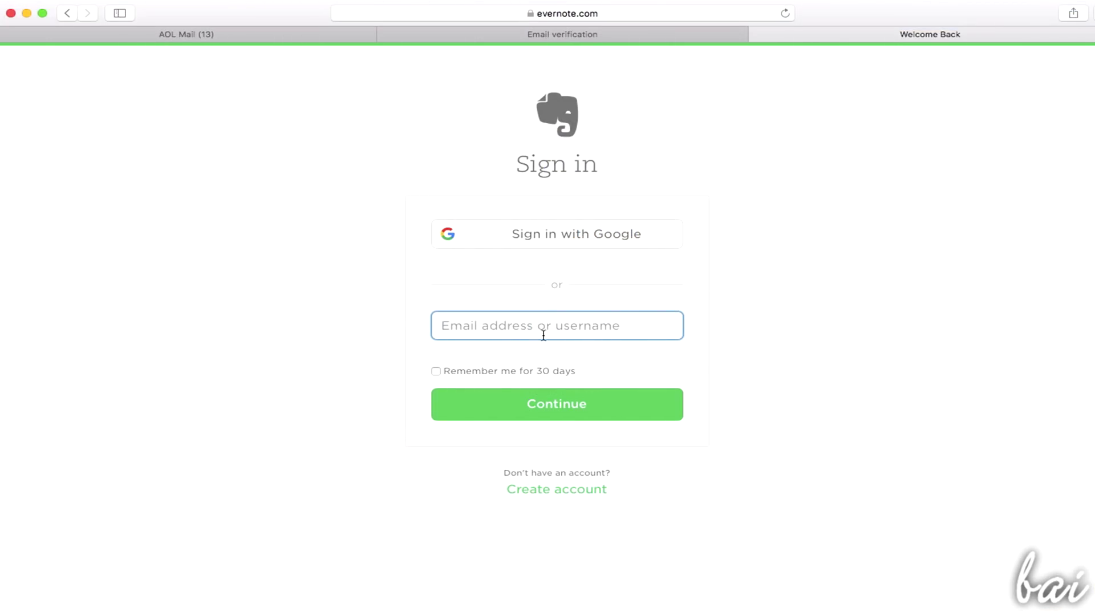
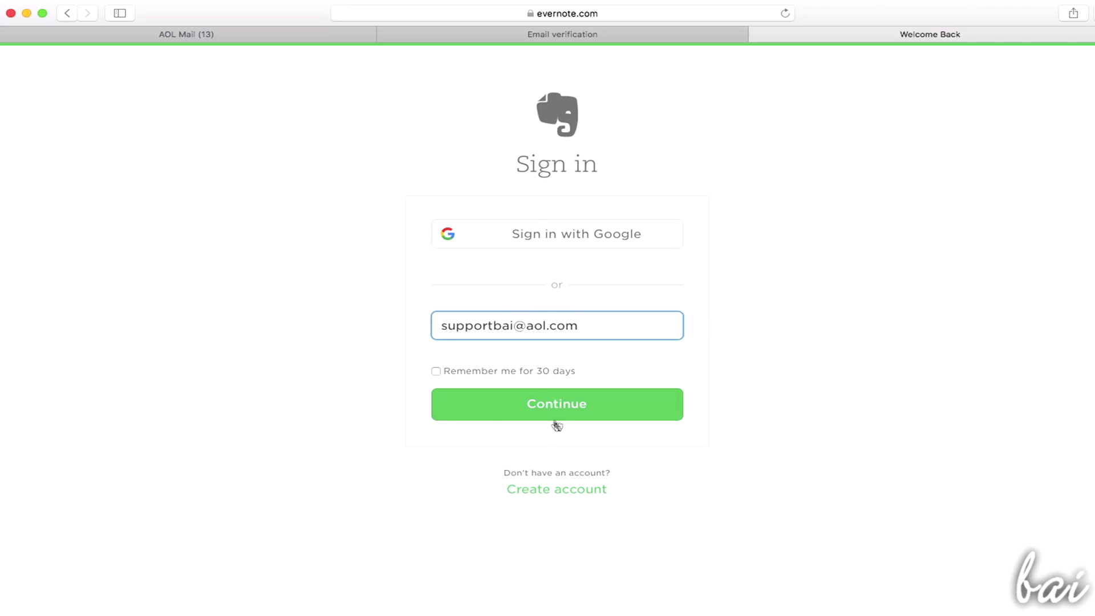
Continue past the e-mail step, enter the account password and sign in
click(556, 422)
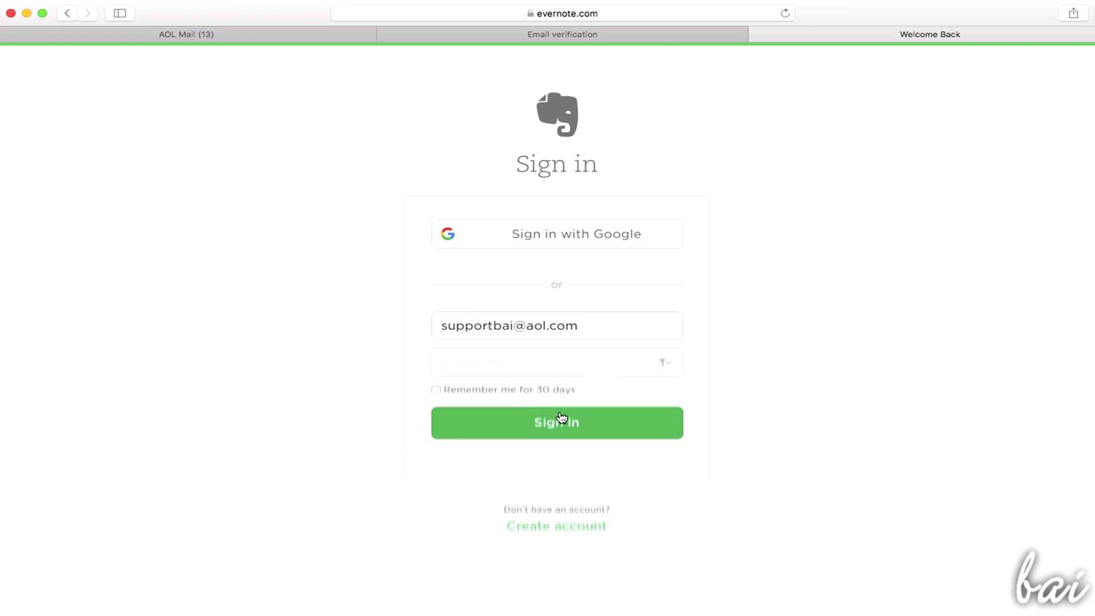
text(••••••••)
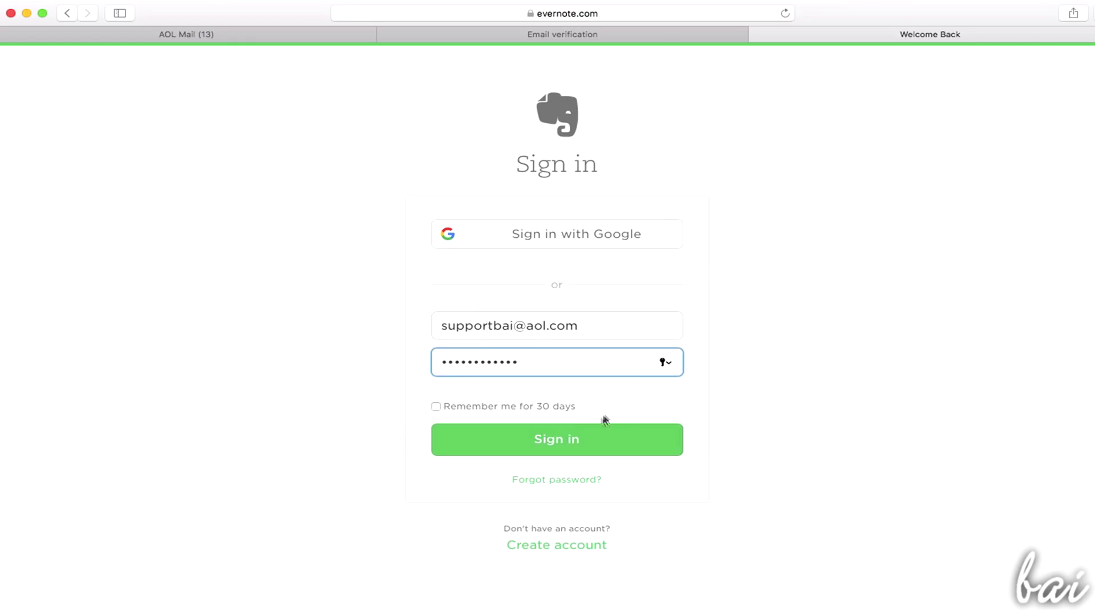
click(605, 423)
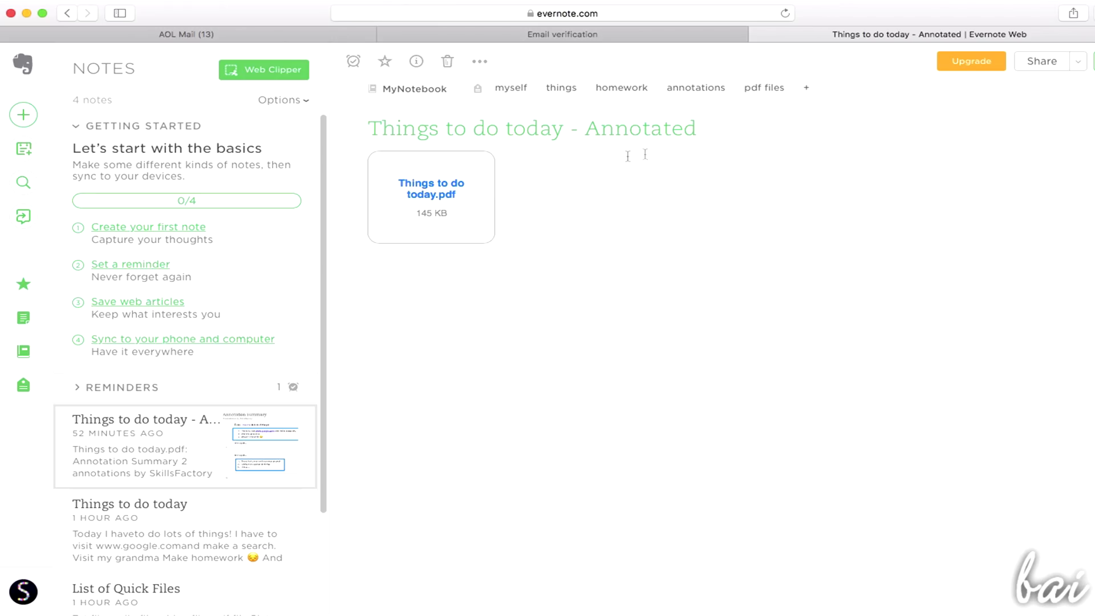
Dismiss the make-a-note tip and browse the Shortcuts and Notes lists
click(24, 318)
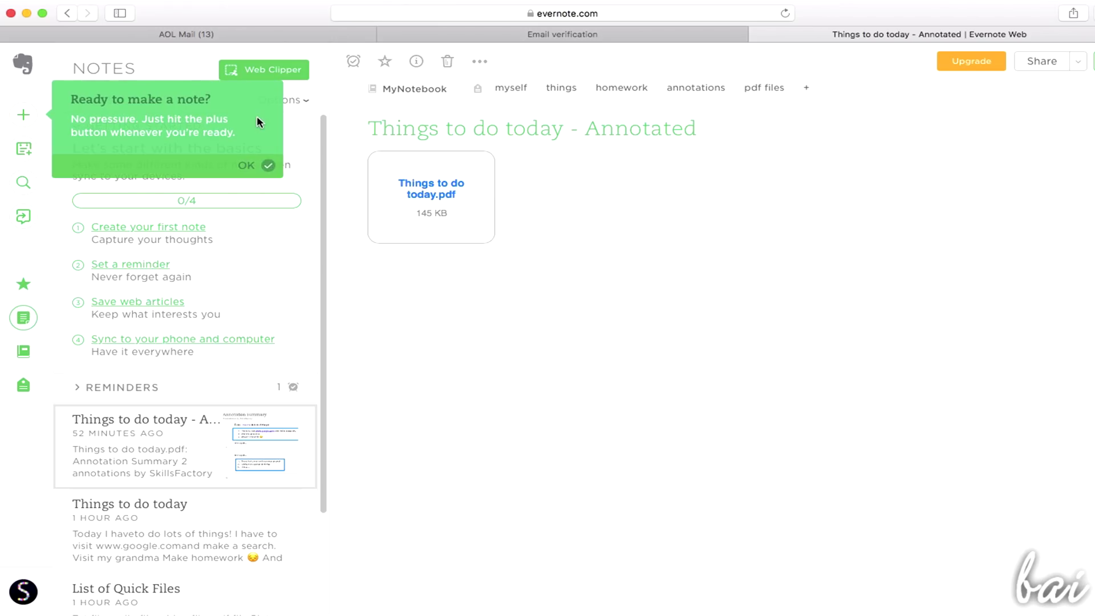
click(246, 165)
click(23, 283)
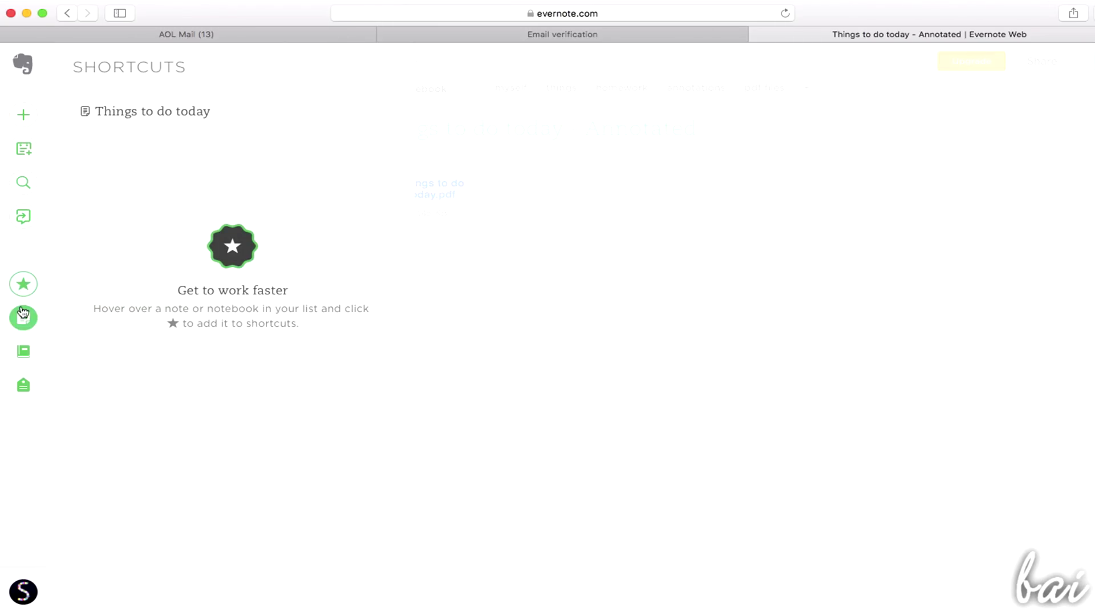
click(23, 313)
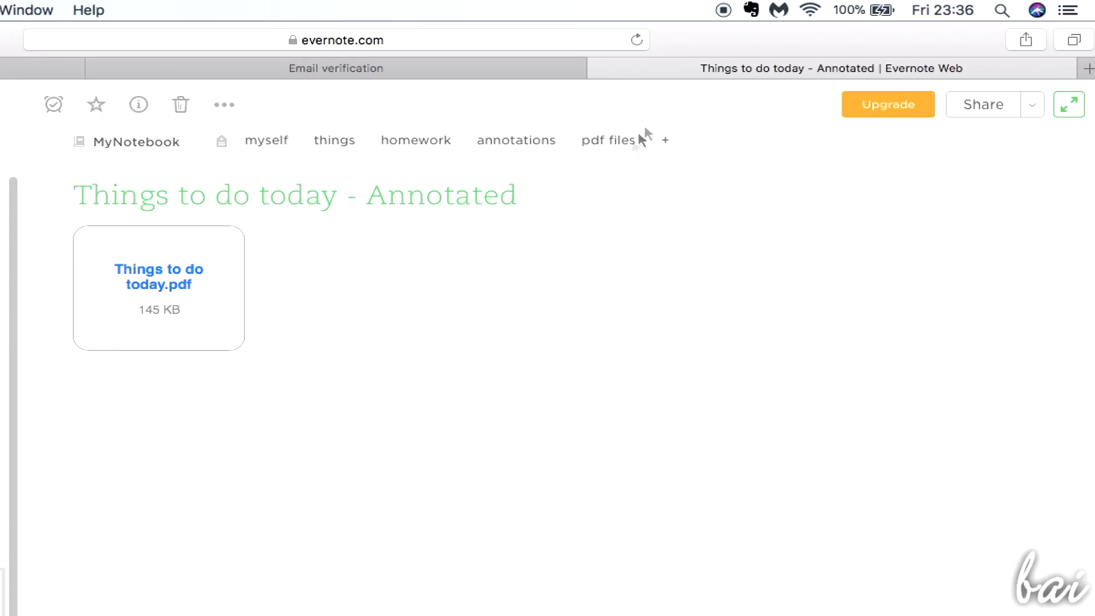
Write the quick note 'Here I can type very quick notes during my lessons or meetings.', discarding a screenshot
click(752, 11)
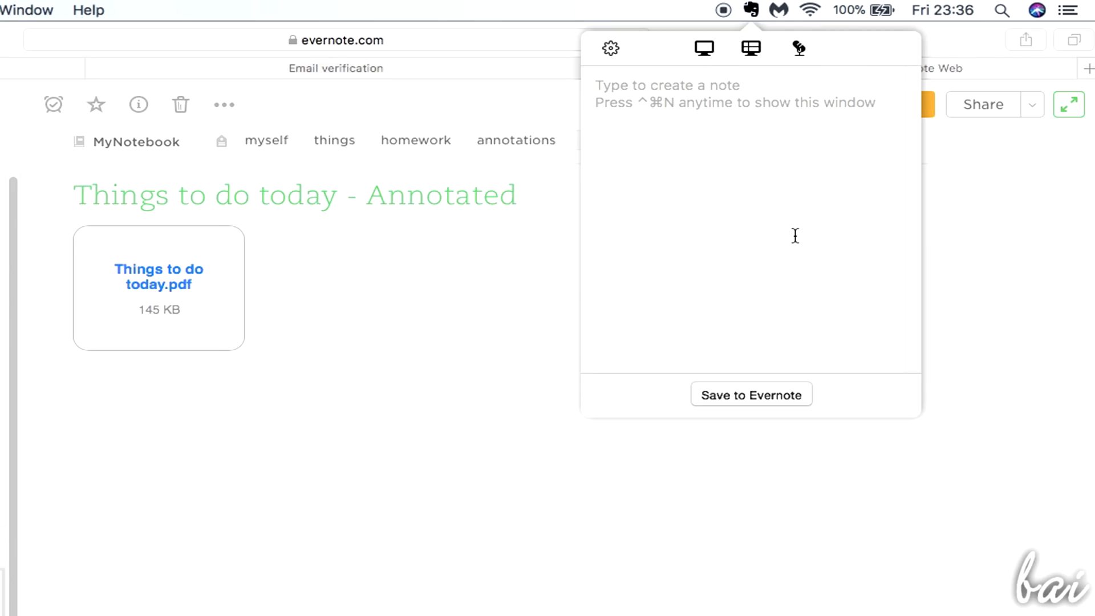
text(Here I can type very quick notes during)
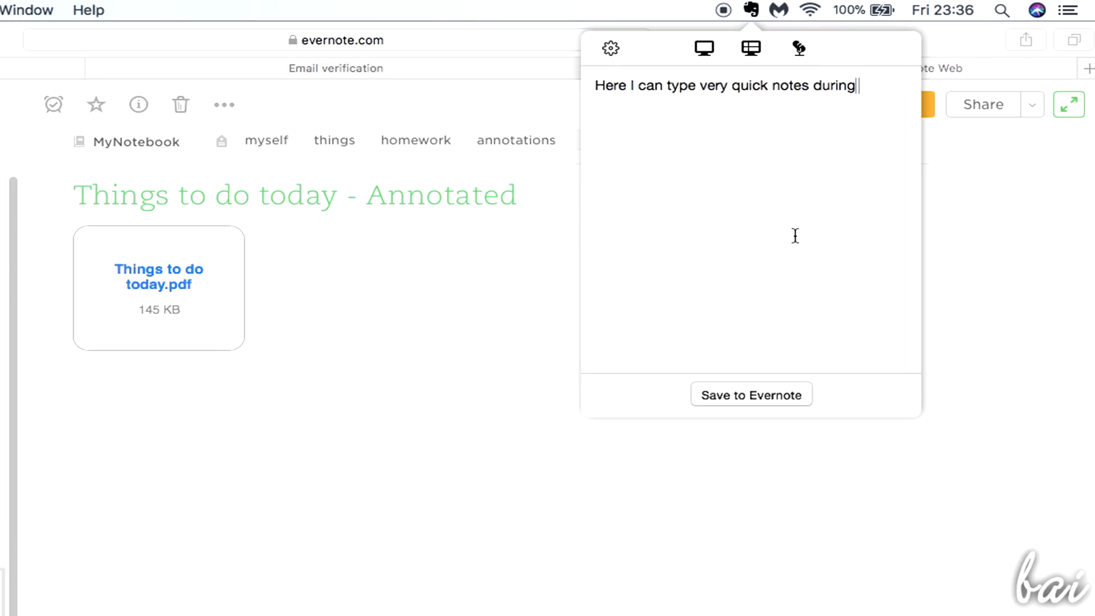
text( my lessons or meetings.)
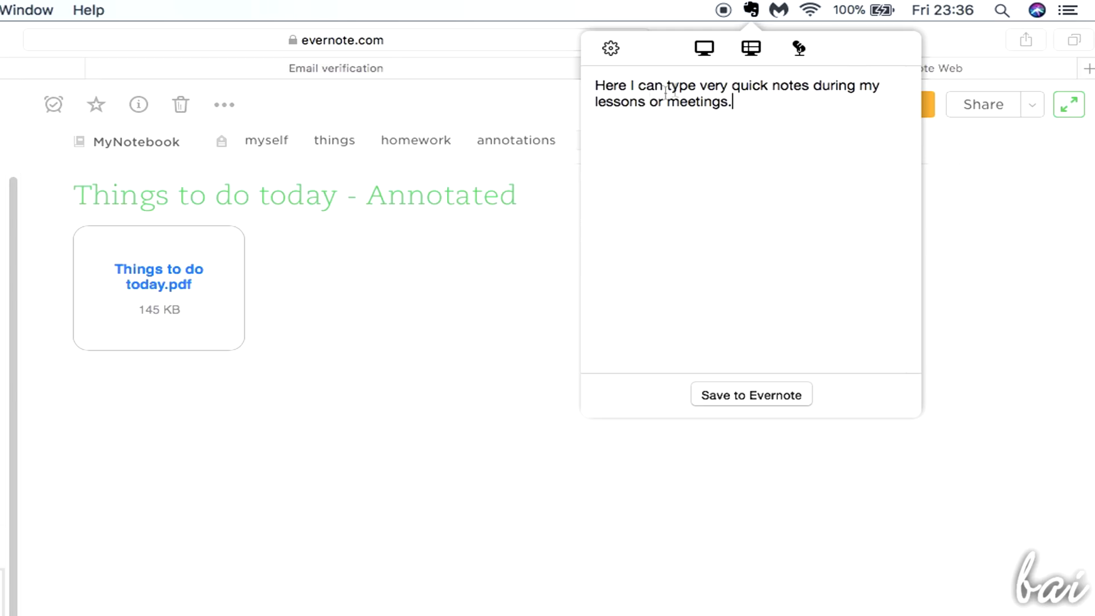
click(703, 48)
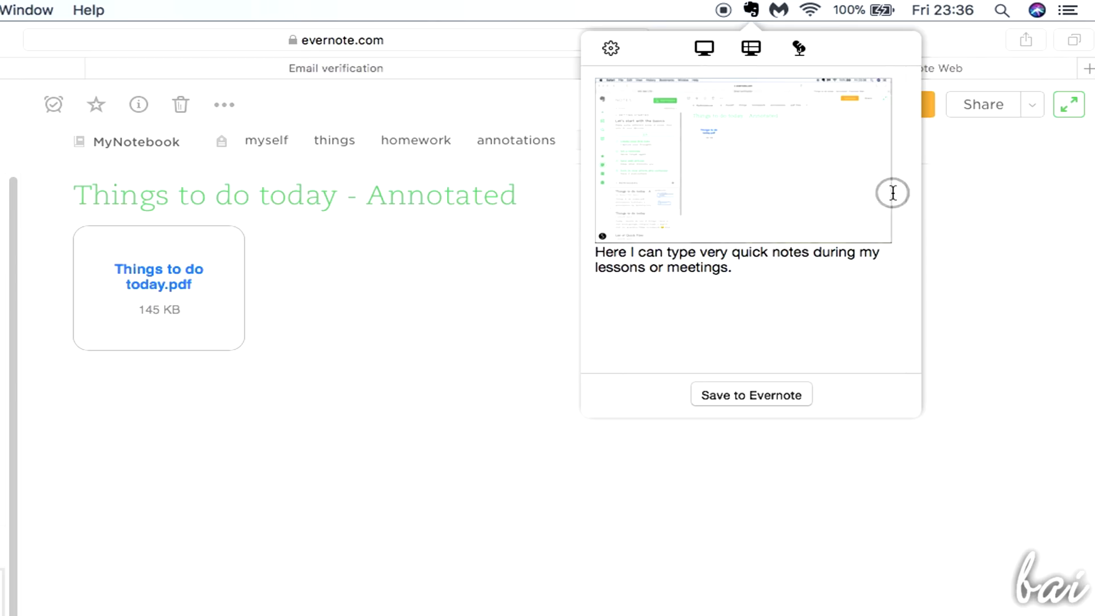
key(BackSpace)
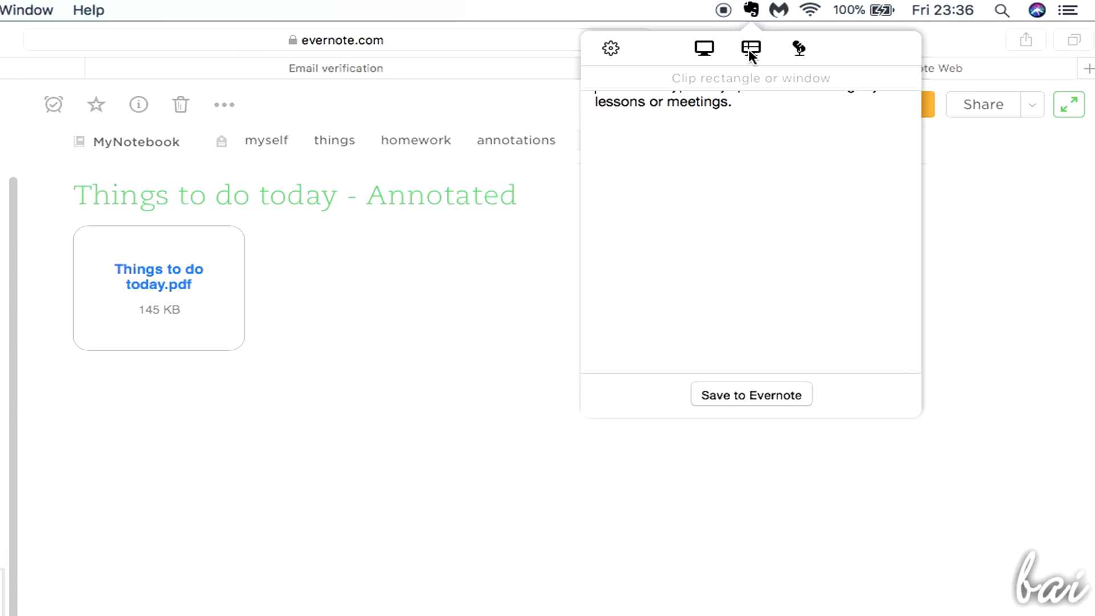
Clip a rectangle of the web note page and record a short audio clip
click(751, 55)
drag(48, 176, 539, 368)
scroll(599, 265, down, 2)
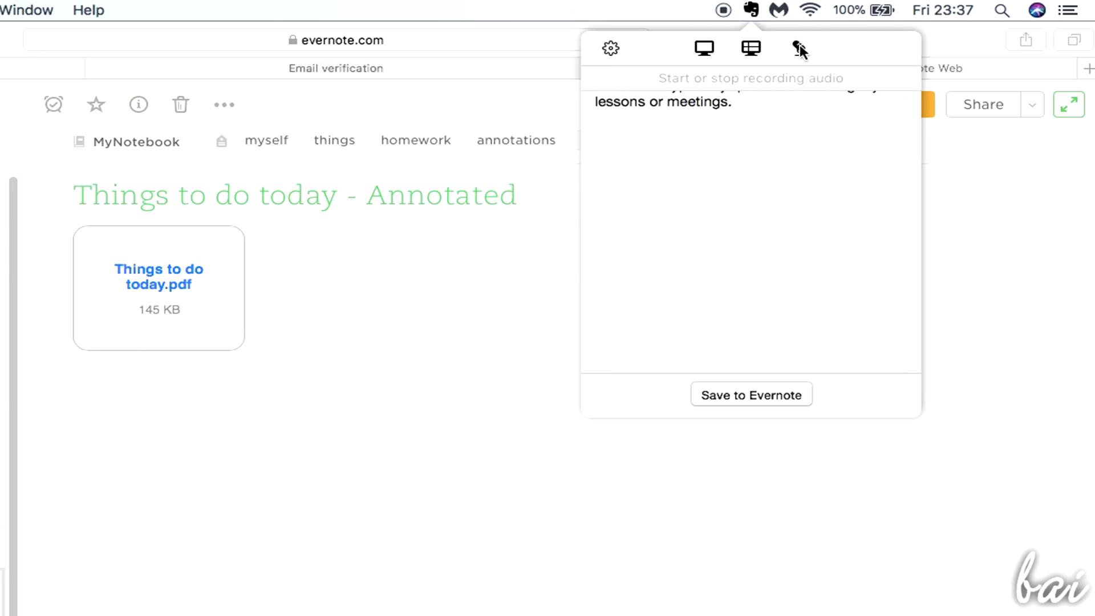
click(799, 49)
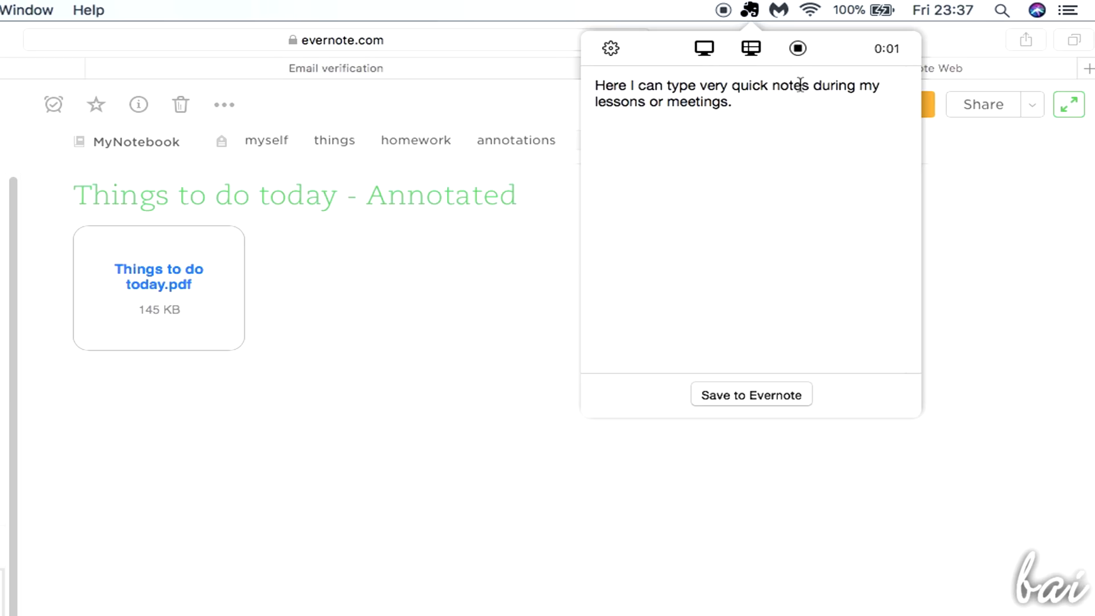
click(798, 49)
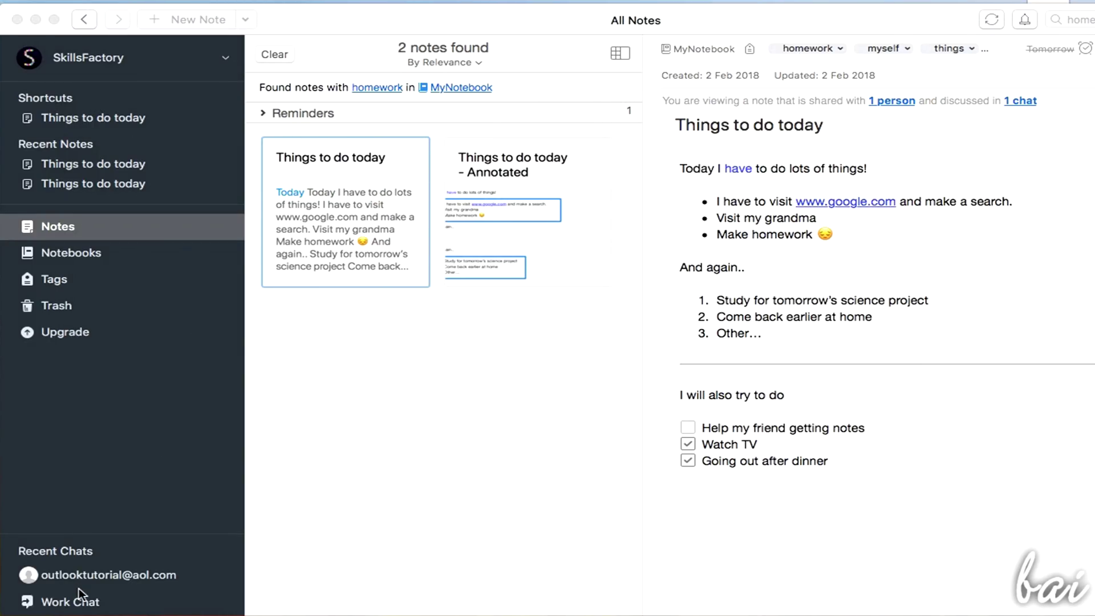
Post 'Hello there!' in the existing Work Chat conversation, then start a new chat with the recipient field ready
click(88, 600)
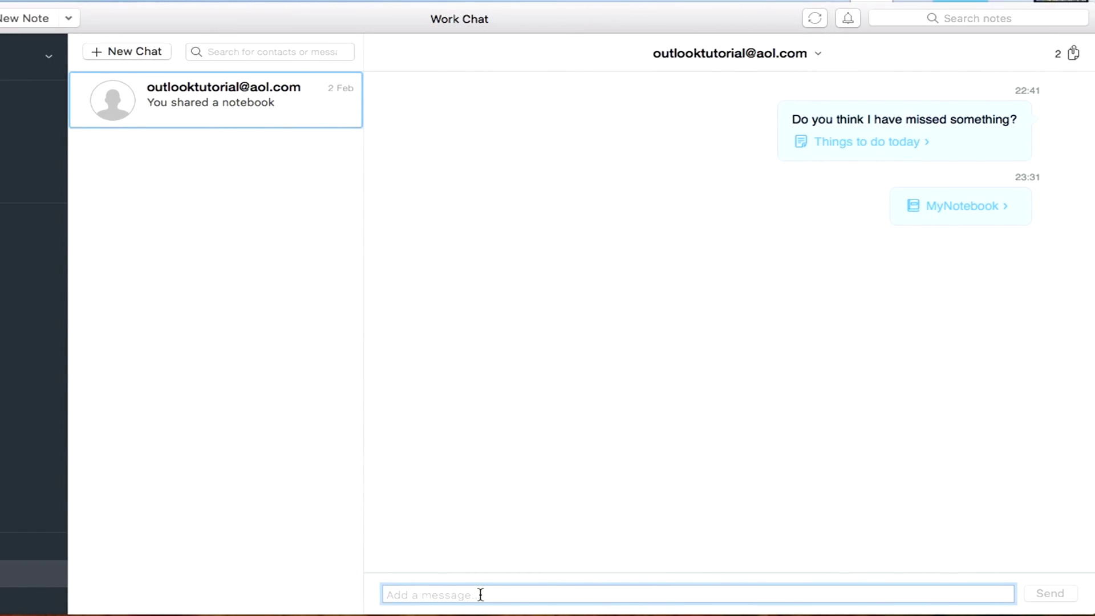
text(Hello there!)
key(Return)
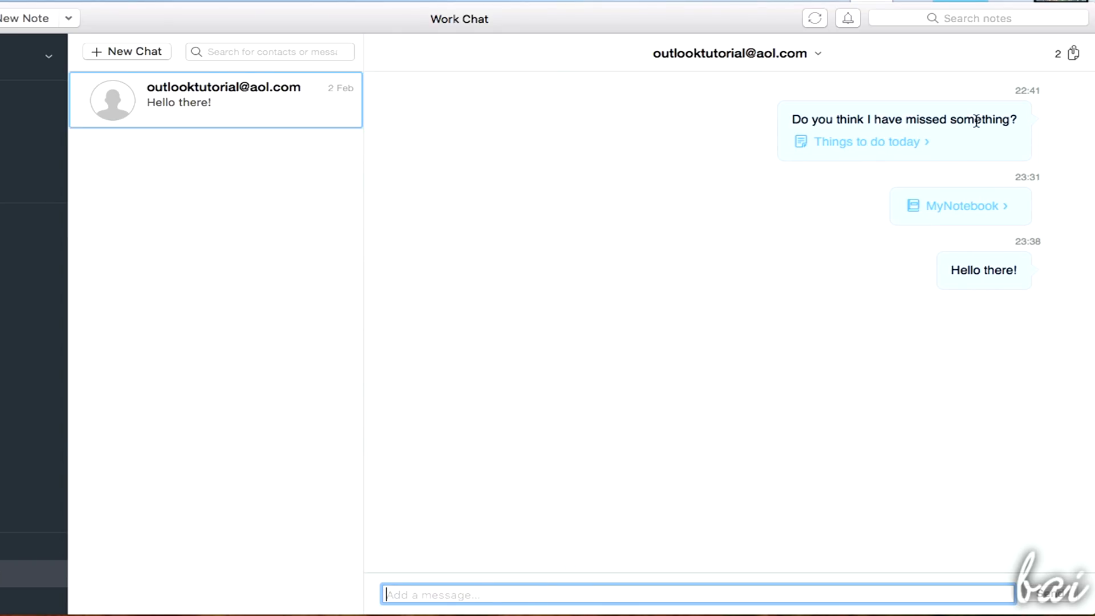
click(155, 51)
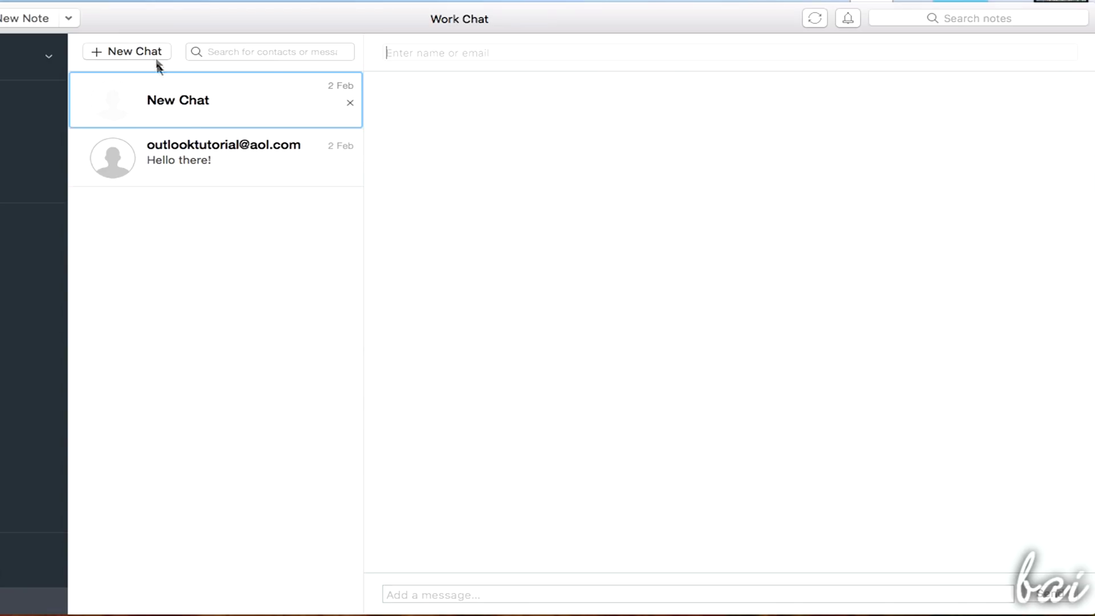
click(448, 58)
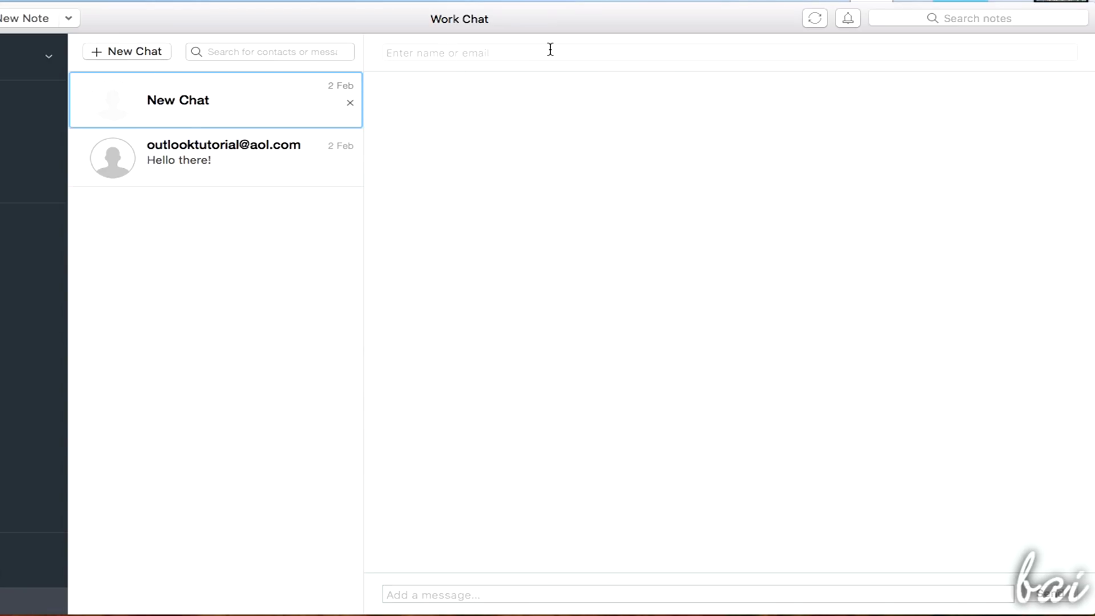